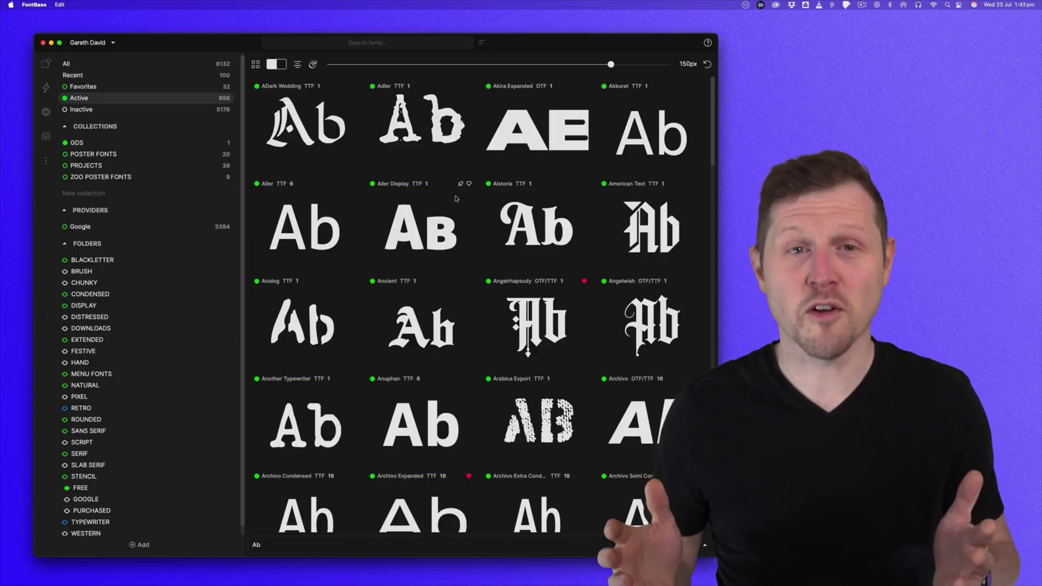
Step: Scroll down through the Active fonts grid
scroll(455, 199, "down", 6)
scroll(456, 198, "down", 3)
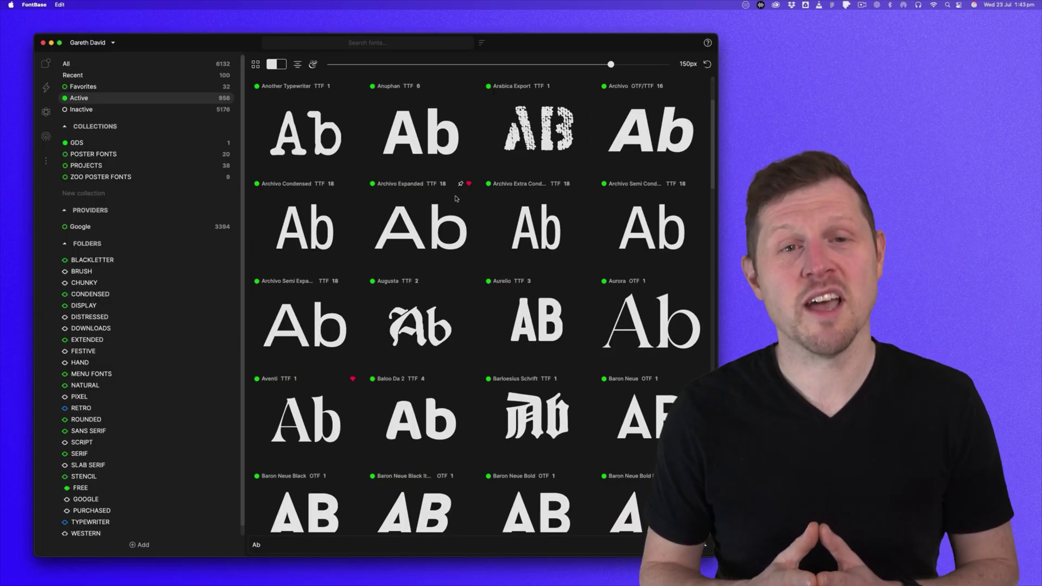
scroll(456, 199, "down", 20)
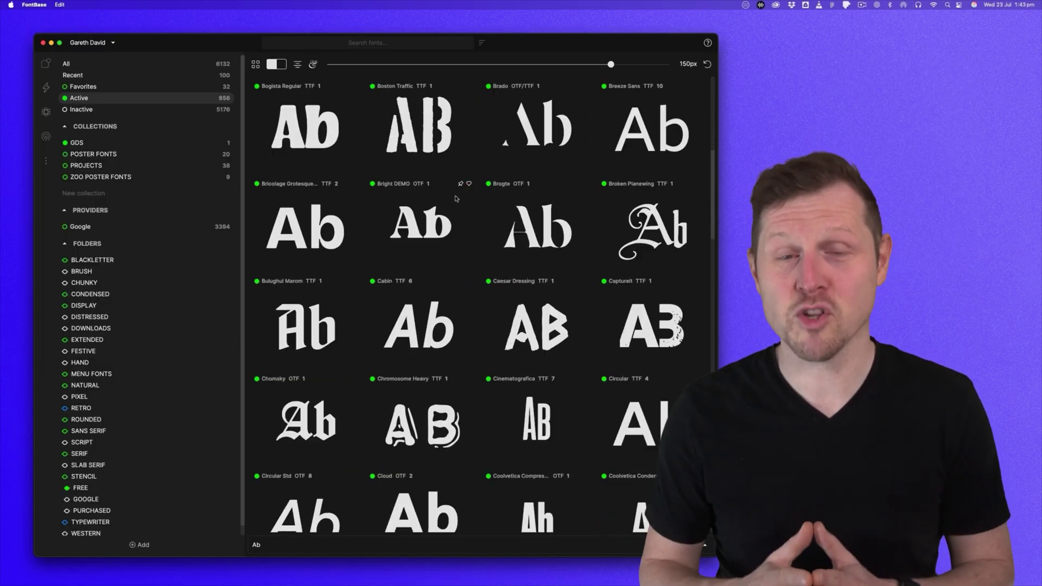
scroll(455, 199, "down", 20)
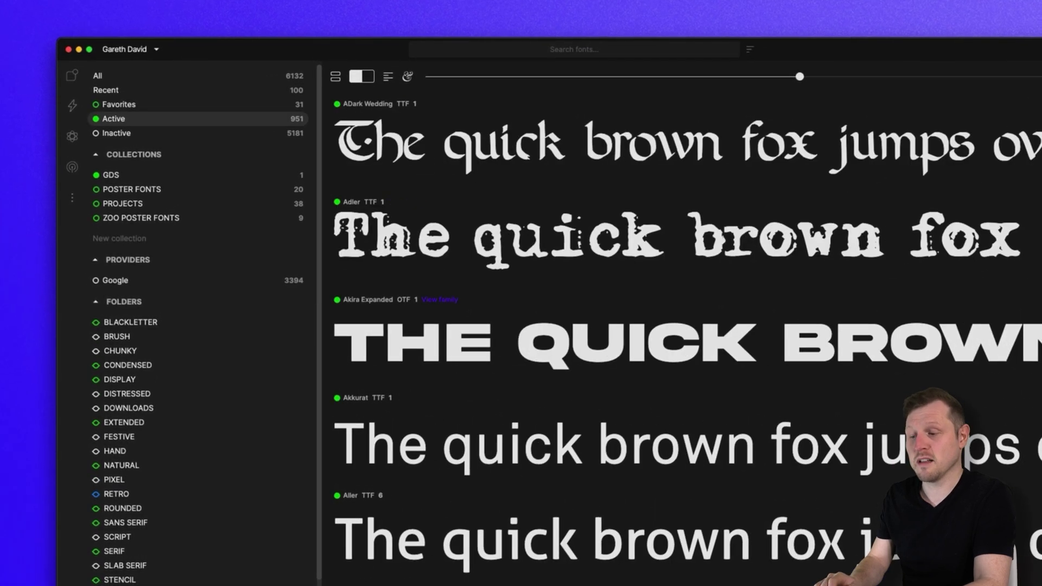
Step: Enlarge the font previews slightly and scroll down the list
left_click_drag(800, 76, 812, 77)
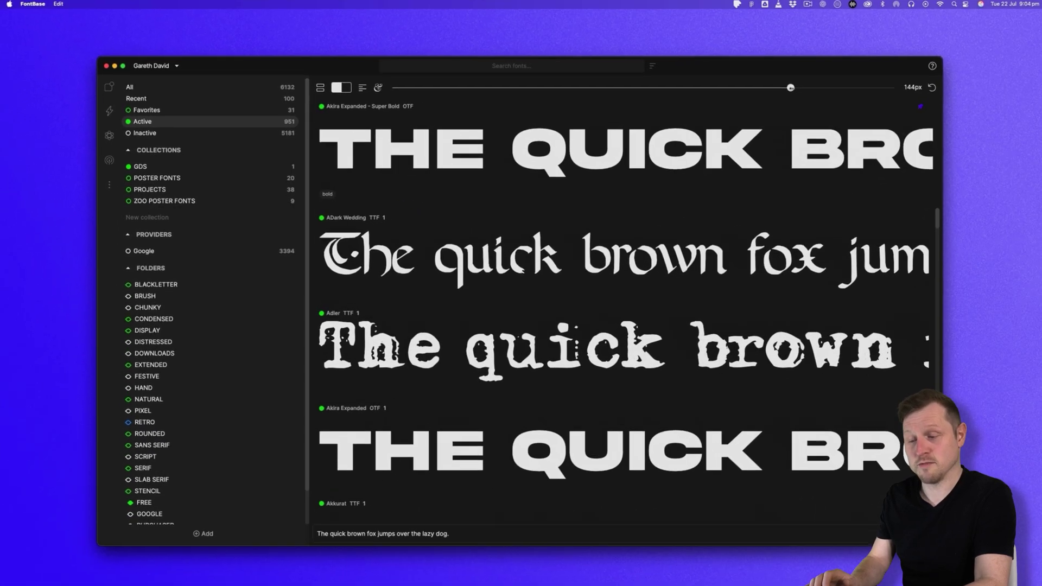
scroll(935, 232, "down", 5)
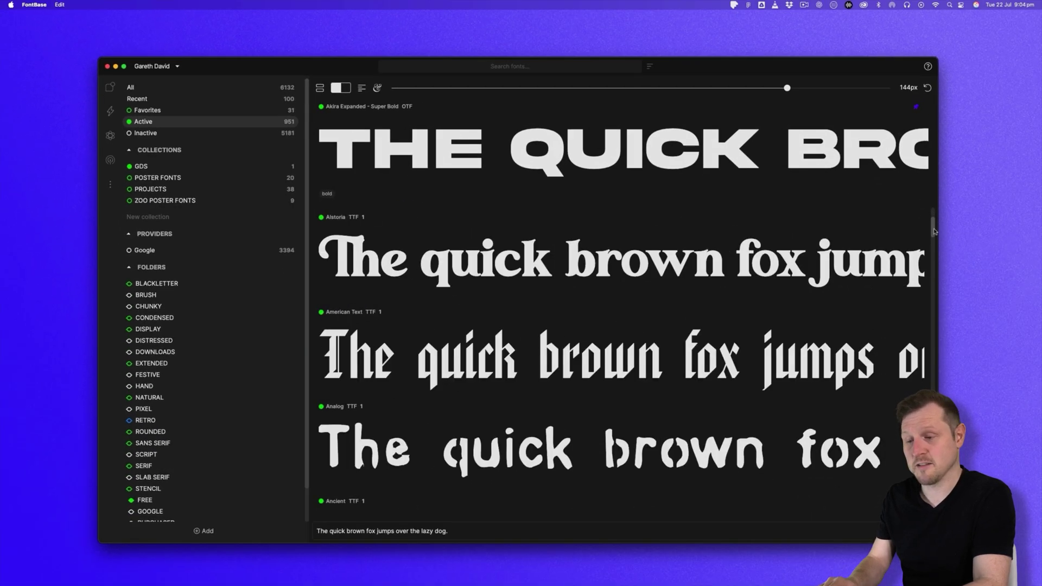
scroll(934, 232, "down", 5)
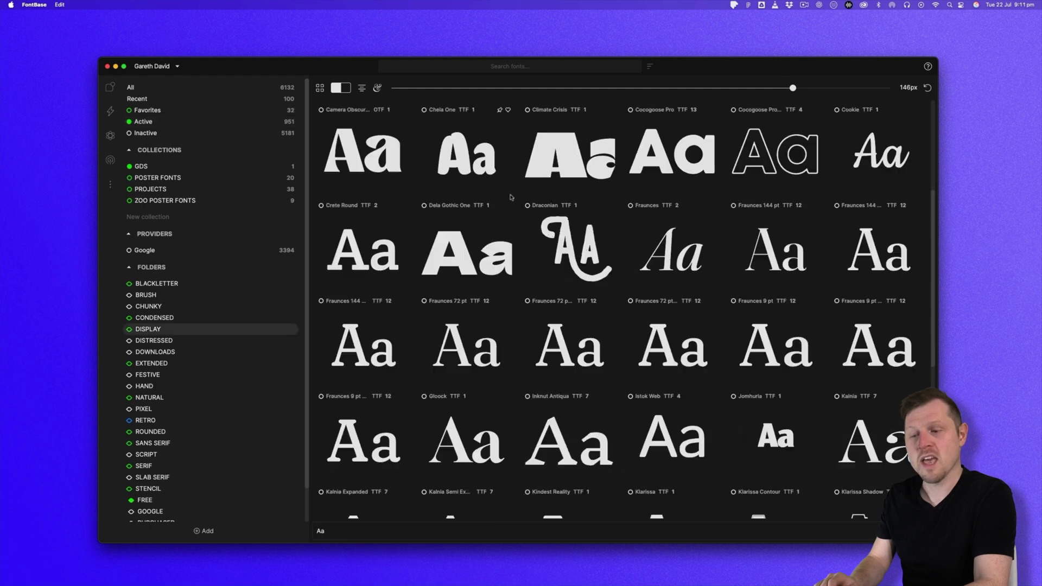
scroll(511, 197, "down", 5)
scroll(510, 197, "down", 6)
Step: Preview HKGrotesk in Semi Bold, then set its waterfall to Black
left_click(429, 112)
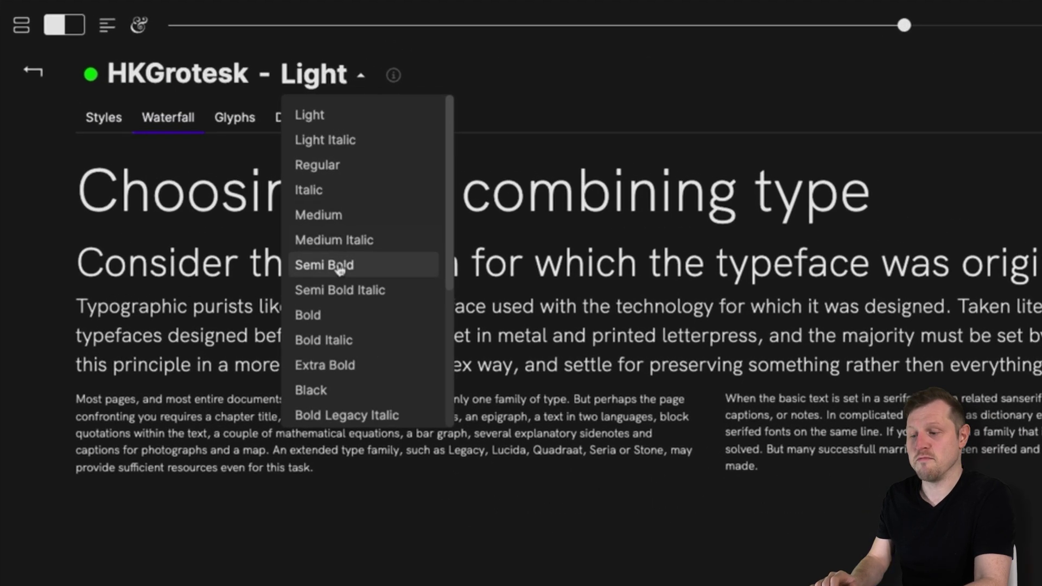
left_click(404, 206)
left_click(427, 76)
scroll(426, 293, "down", 3)
left_click(432, 255)
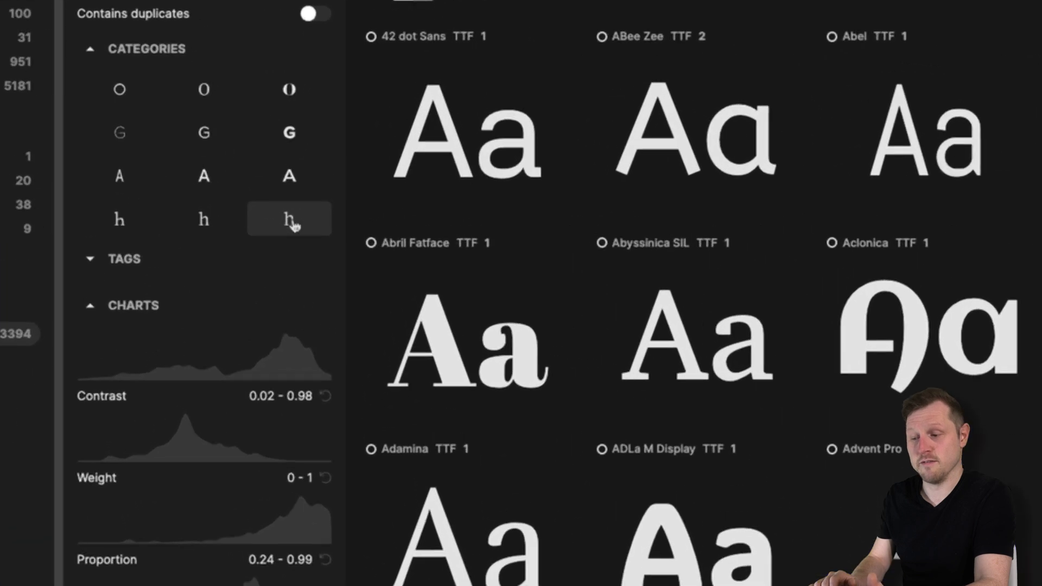
Step: Filter for fonts with a big x-height, wide proportions and low contrast
left_click(357, 197)
left_click(277, 112)
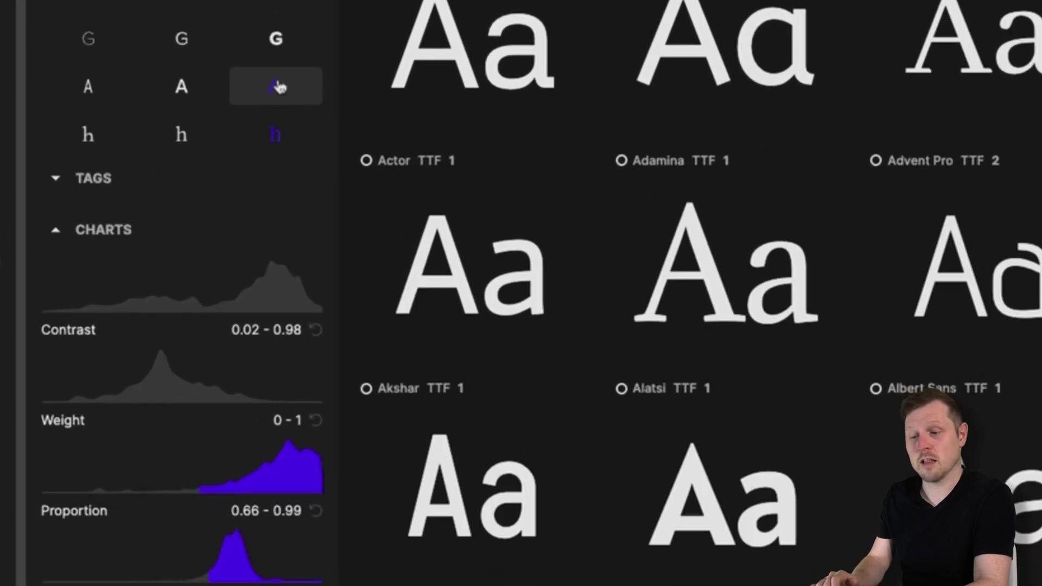
left_click(91, 19)
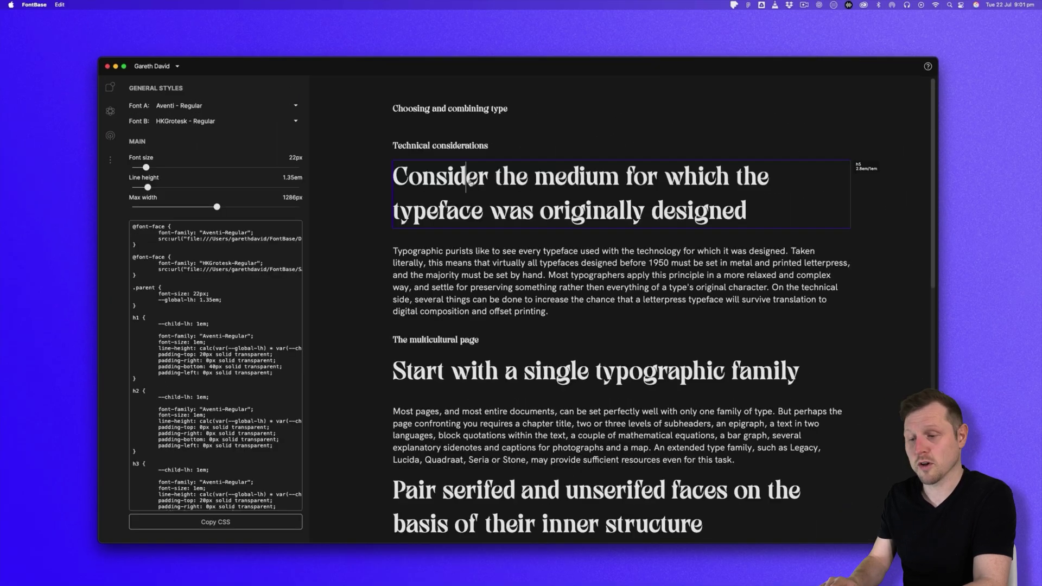
Step: Narrow the results to fonts tagged both retro and display
left_click(618, 198)
left_click_drag(183, 184, 190, 184)
scroll(648, 264, "down", 10)
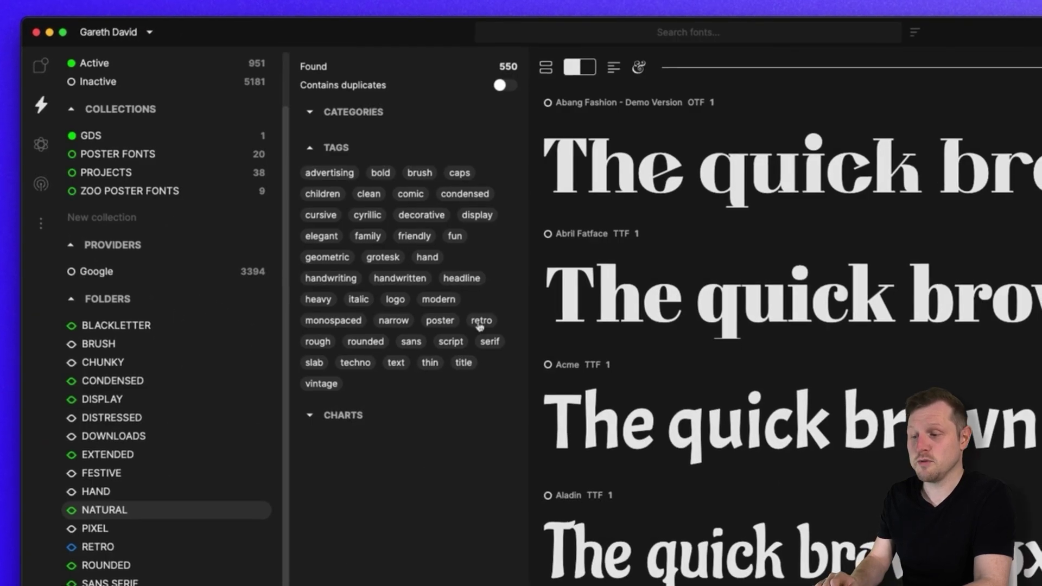
left_click(479, 322)
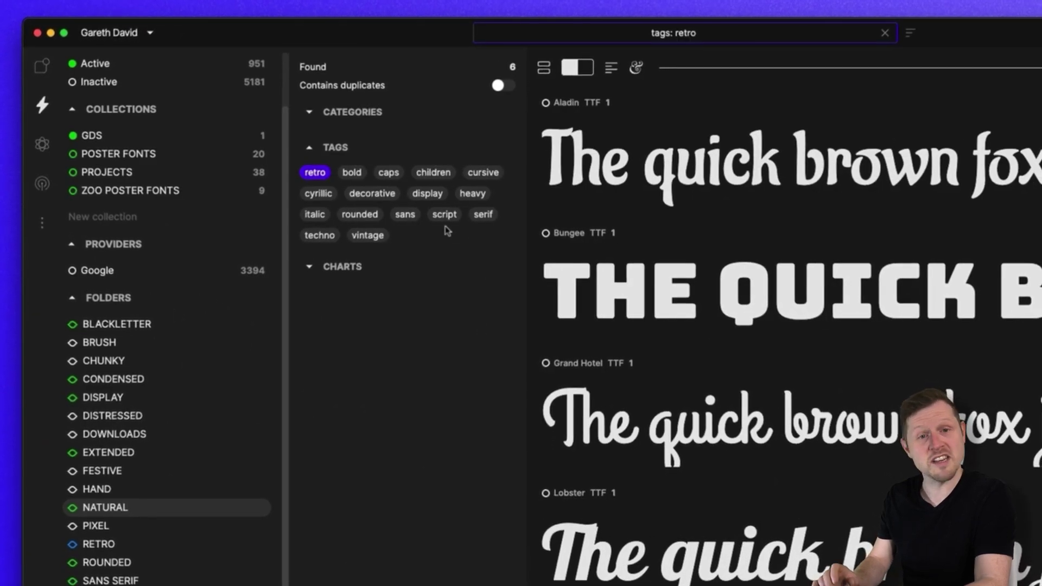
left_click(427, 193)
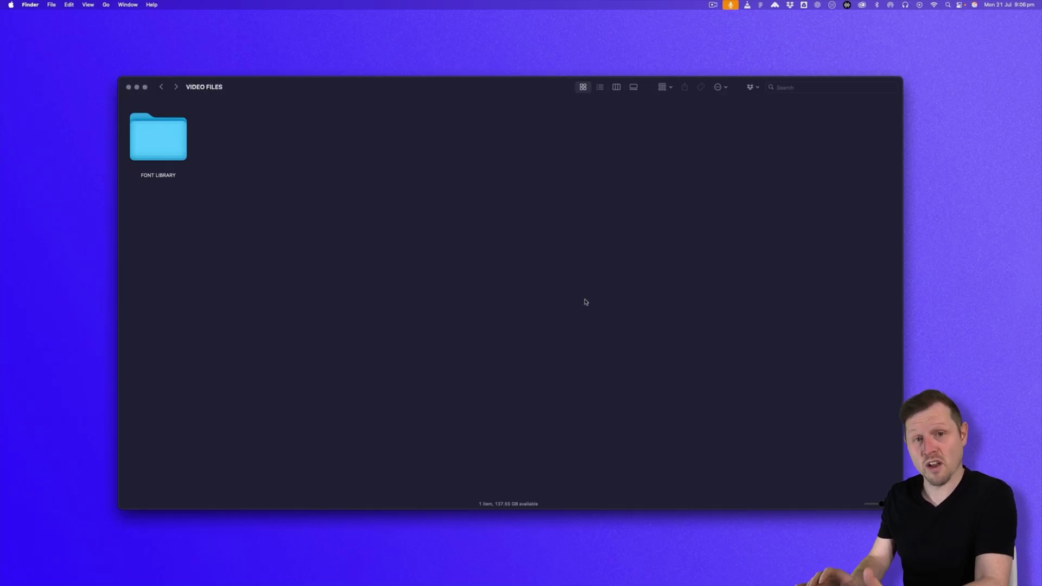
left_click(144, 132)
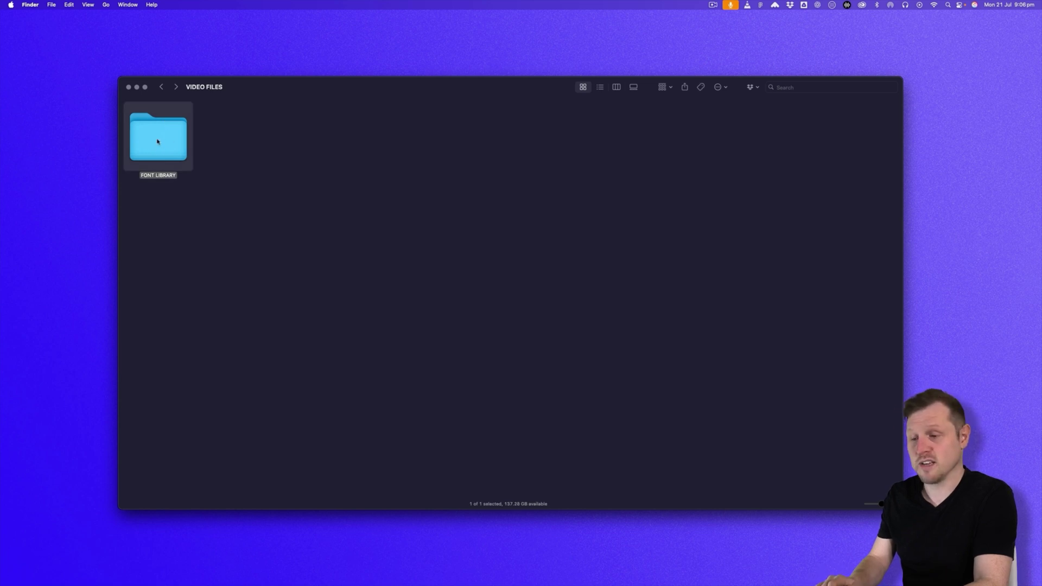
double_click(158, 142)
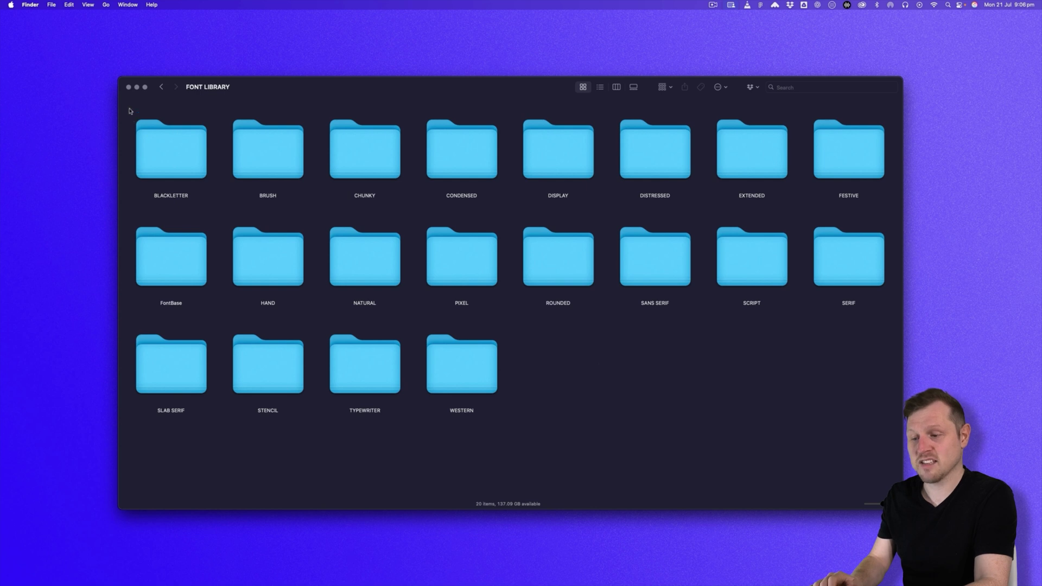
left_click_drag(130, 111, 863, 431)
left_click(543, 346)
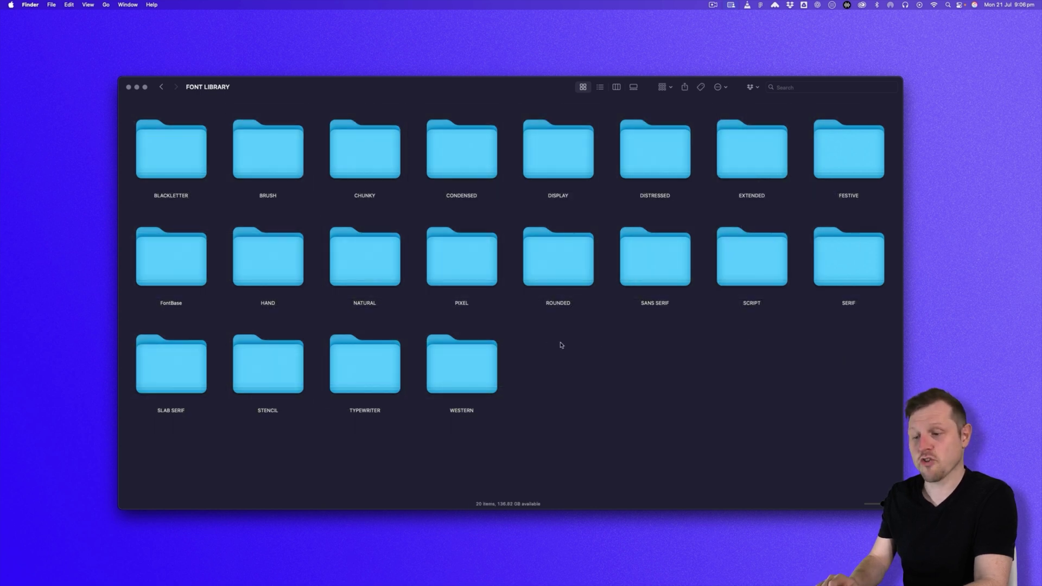
double_click(845, 255)
left_click(158, 135)
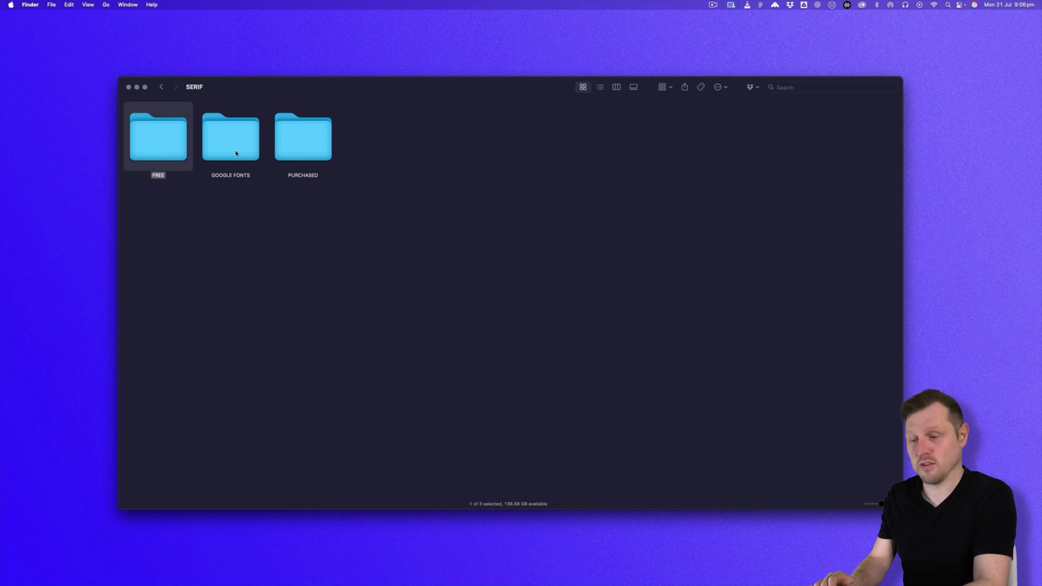
left_click(236, 153)
left_click(302, 159)
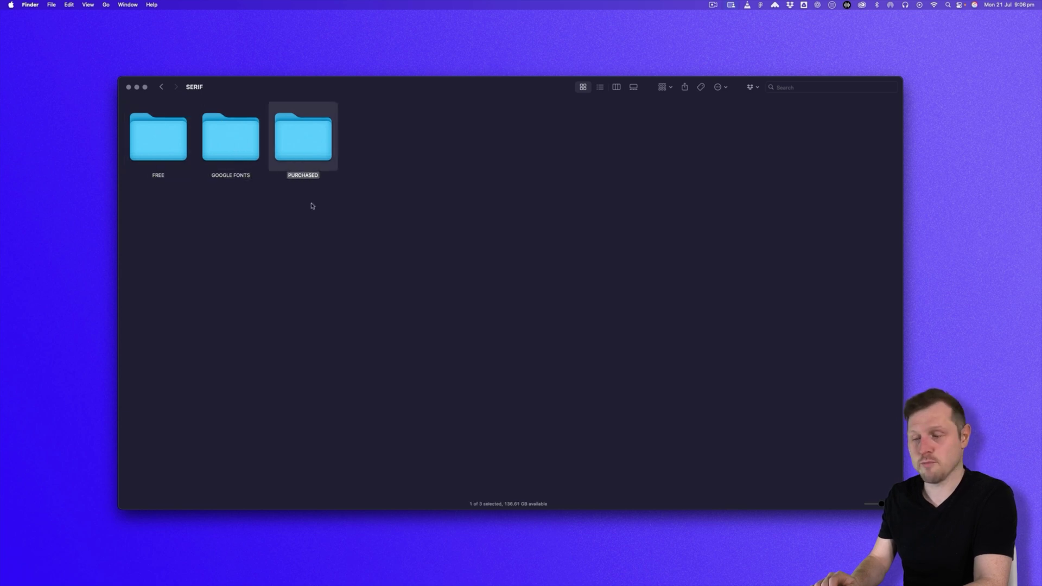
double_click(169, 145)
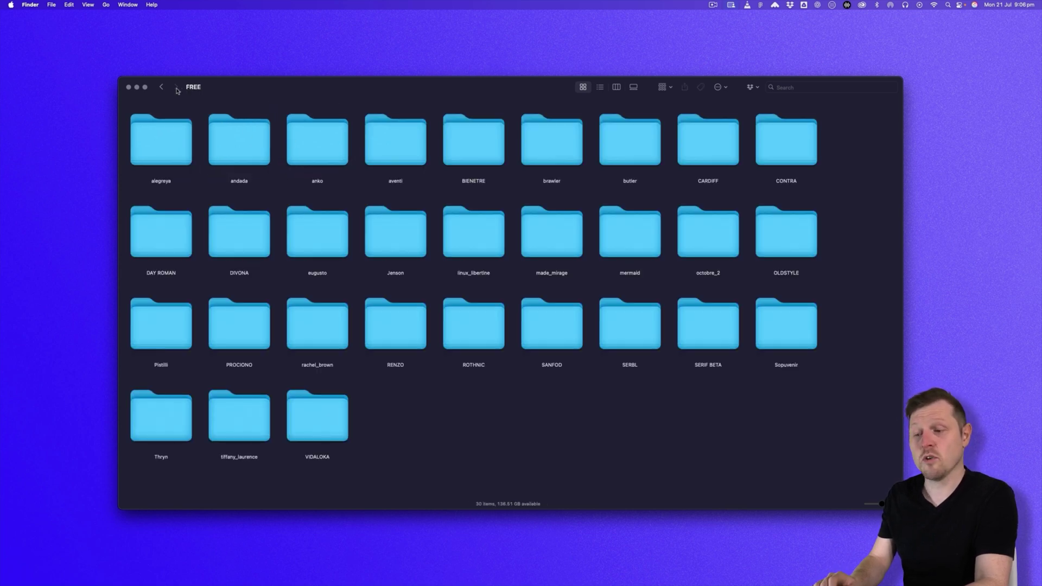
left_click(161, 87)
double_click(235, 148)
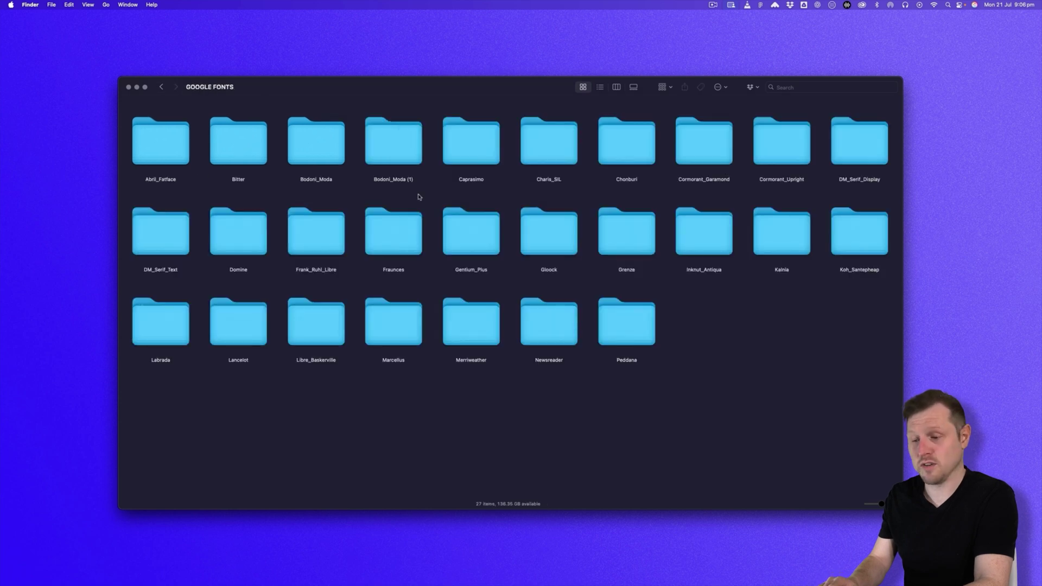
left_click(161, 87)
double_click(302, 143)
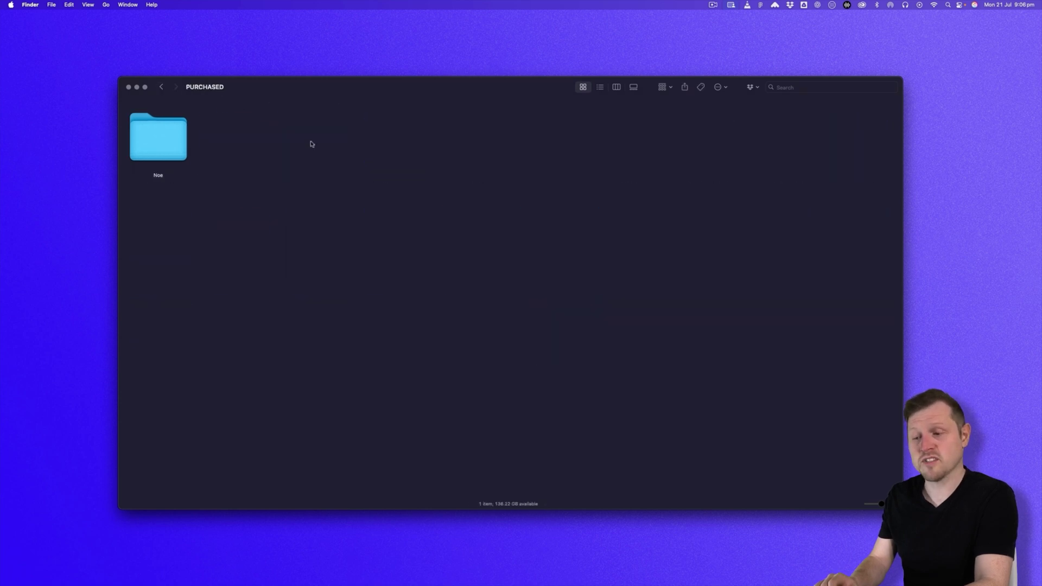
left_click(165, 139)
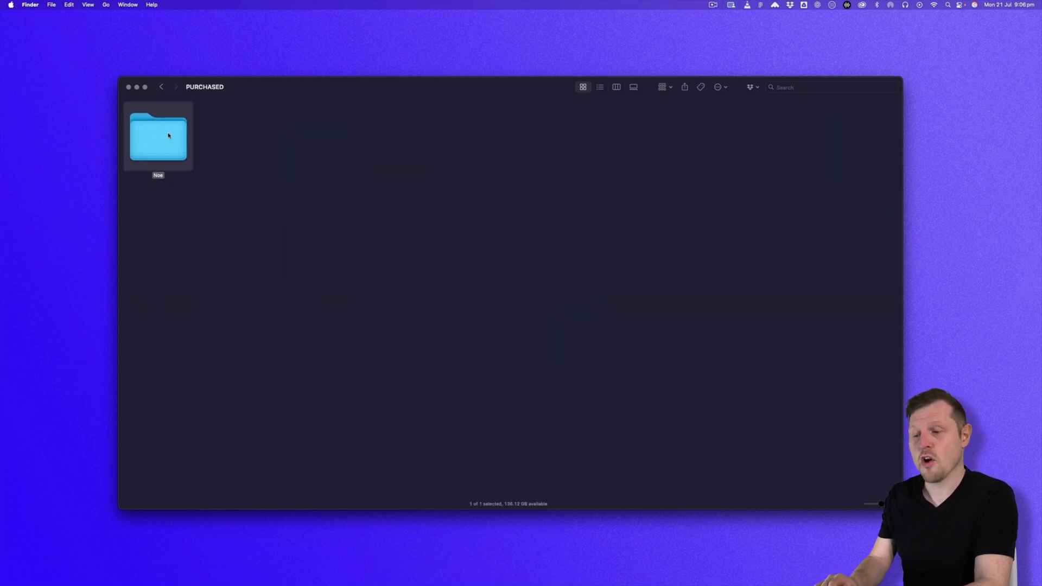
left_click(161, 86)
left_click(161, 87)
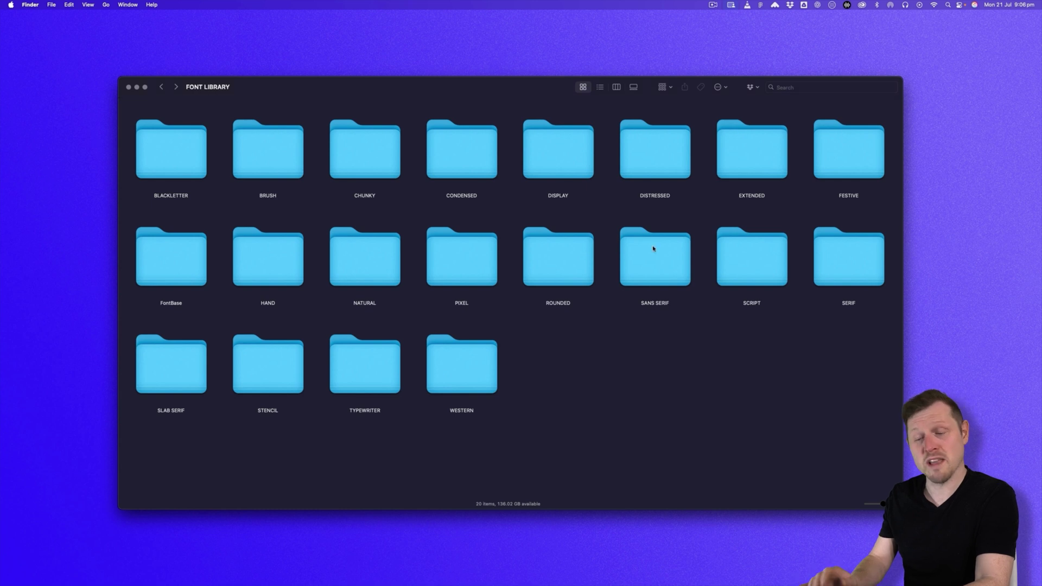
double_click(654, 248)
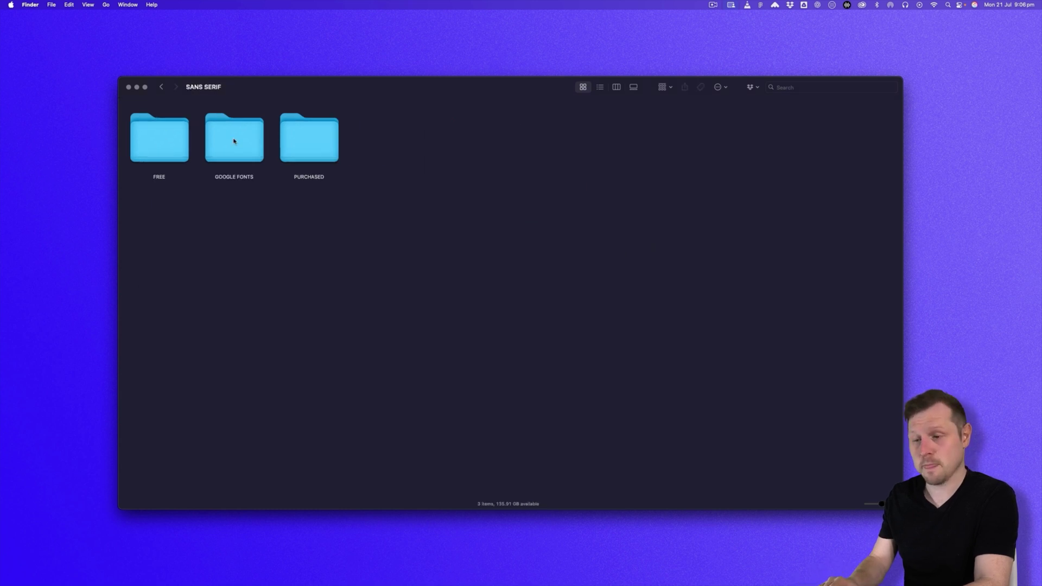
double_click(174, 140)
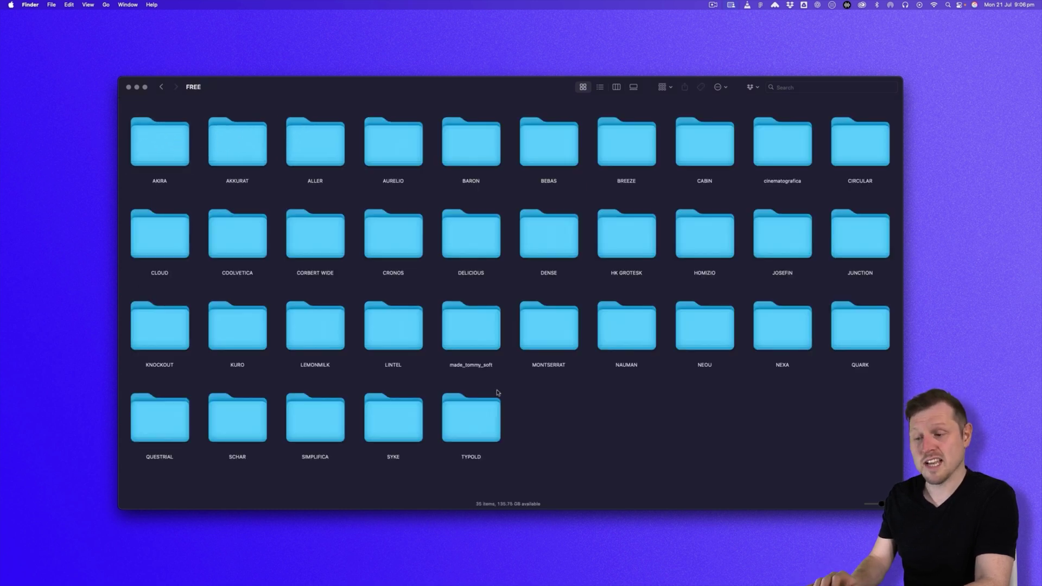
double_click(558, 336)
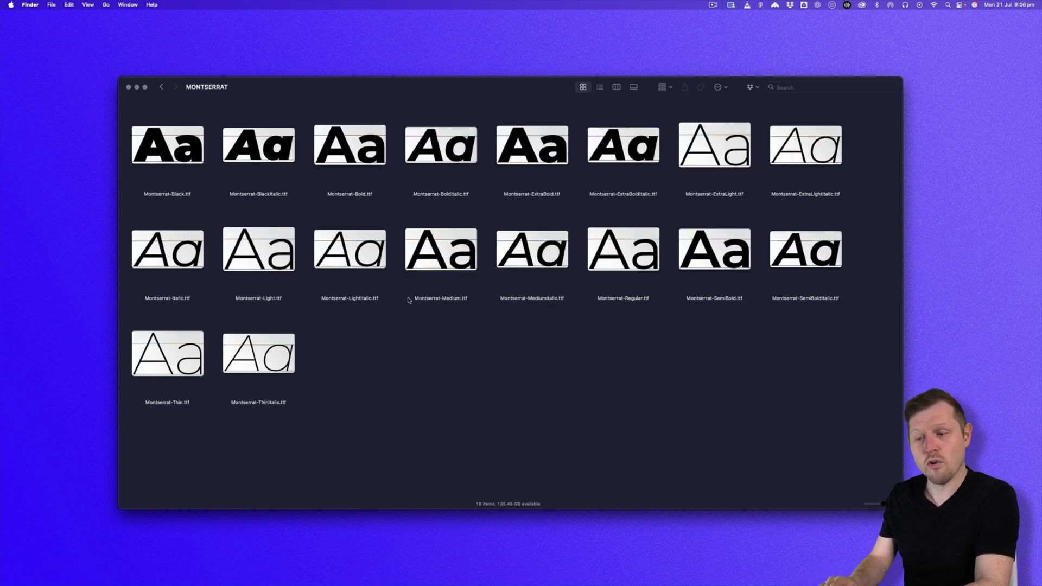
left_click(161, 88)
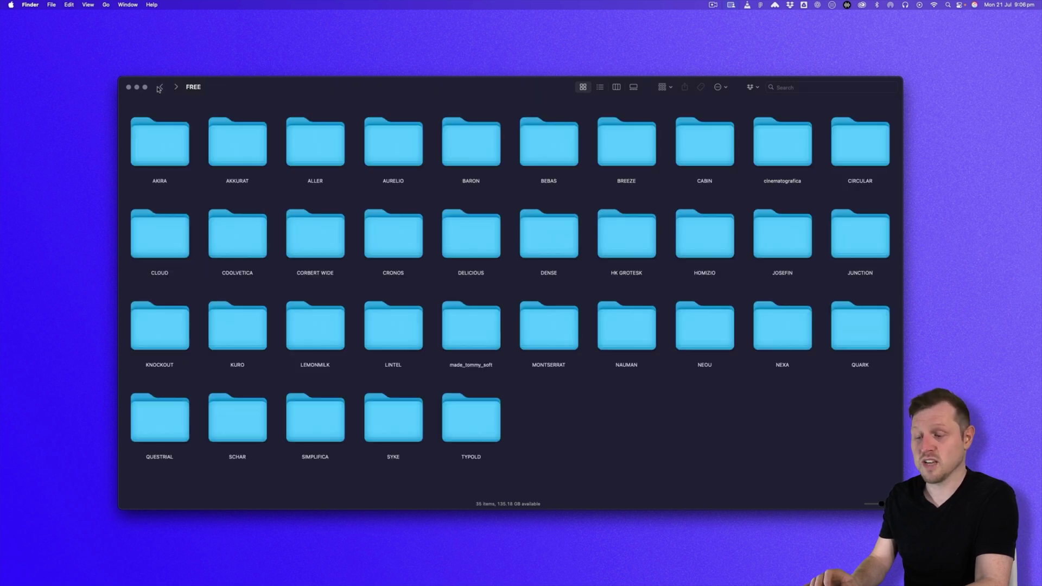
left_click(161, 87)
left_click(162, 88)
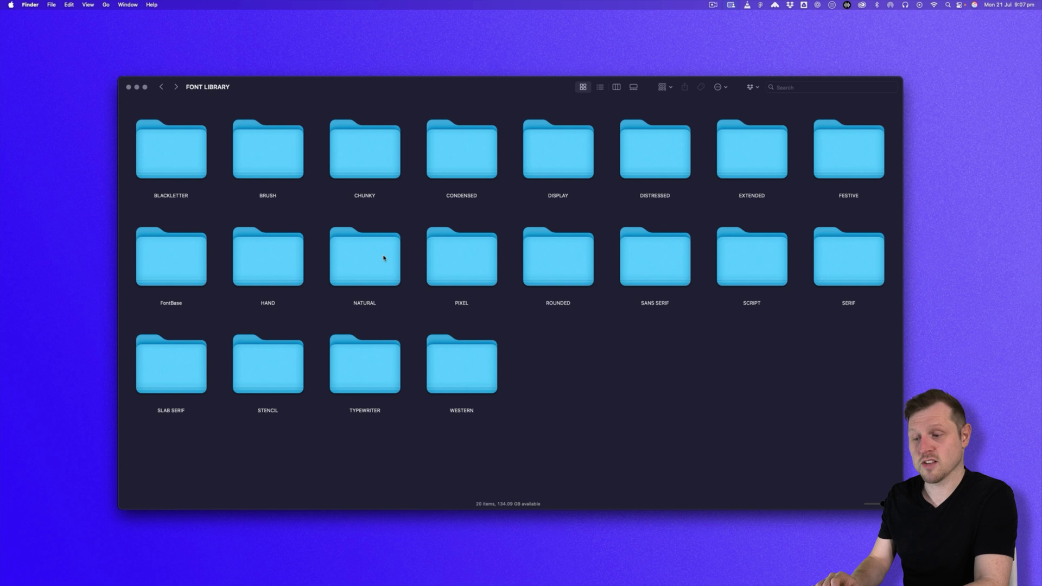
left_click_drag(143, 108, 871, 423)
left_click(613, 391)
left_click(161, 87)
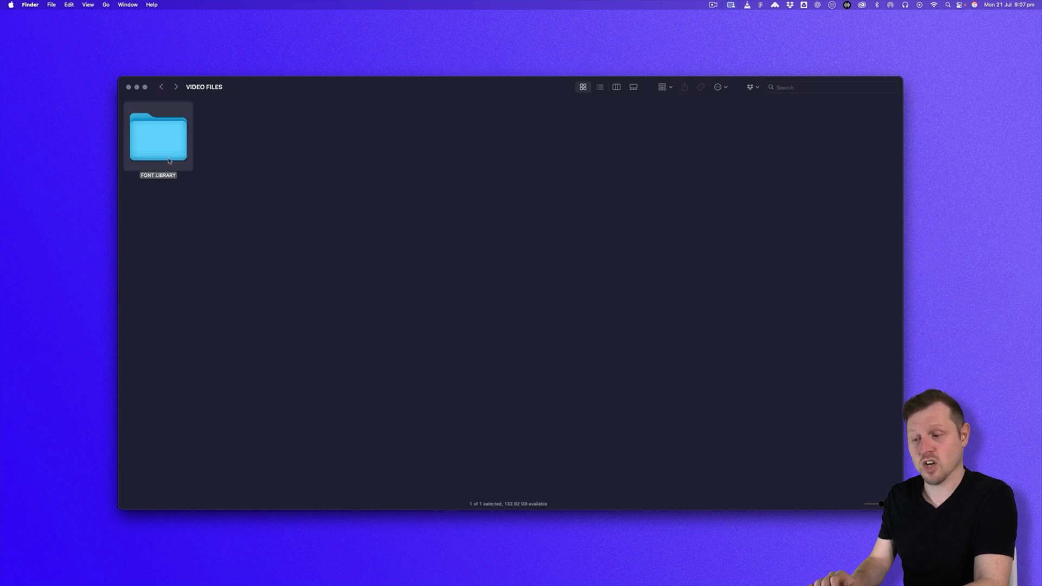
left_click(174, 225)
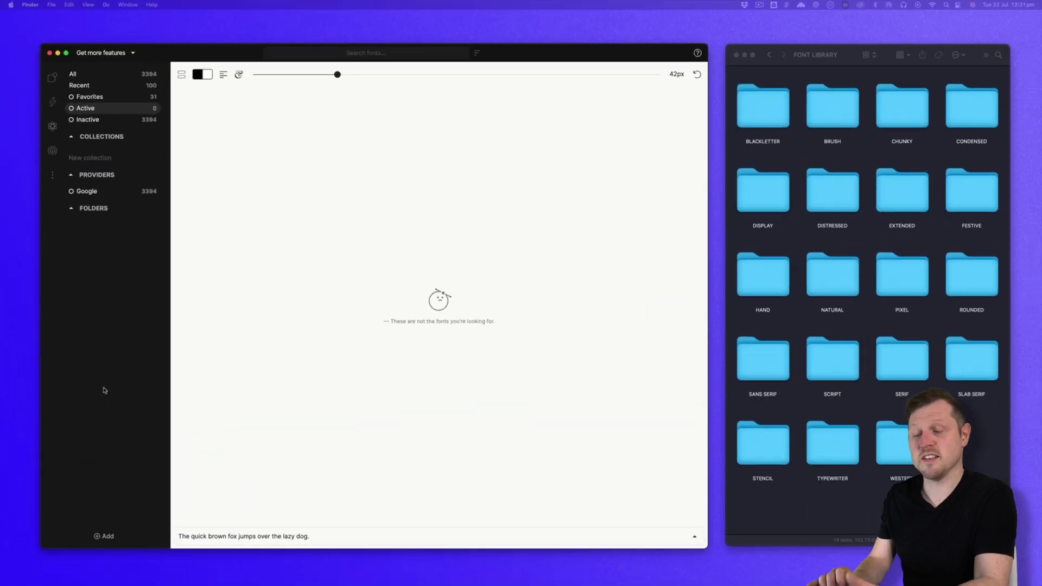
left_click(105, 390)
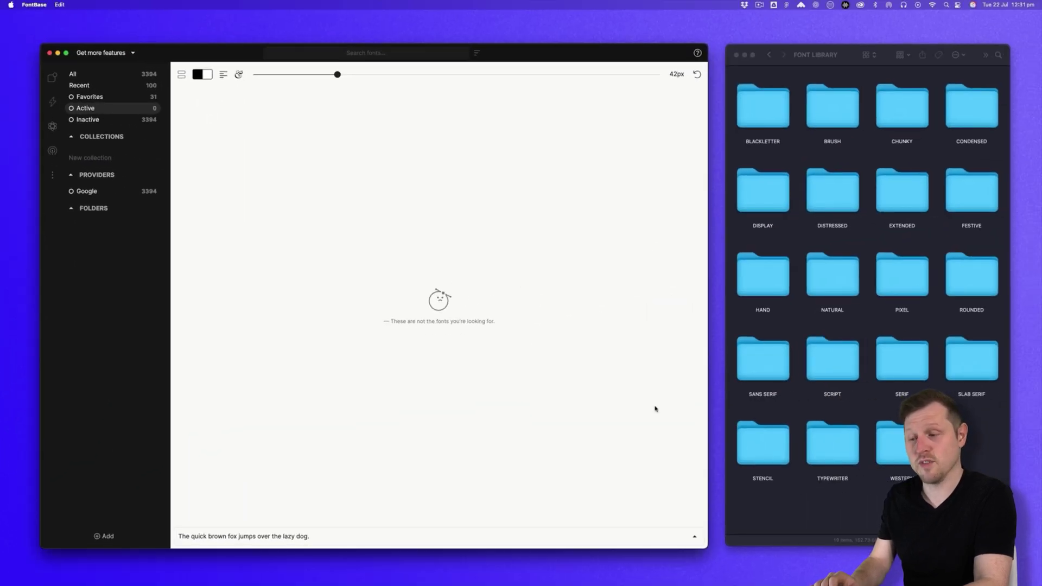
left_click_drag(890, 360, 93, 359)
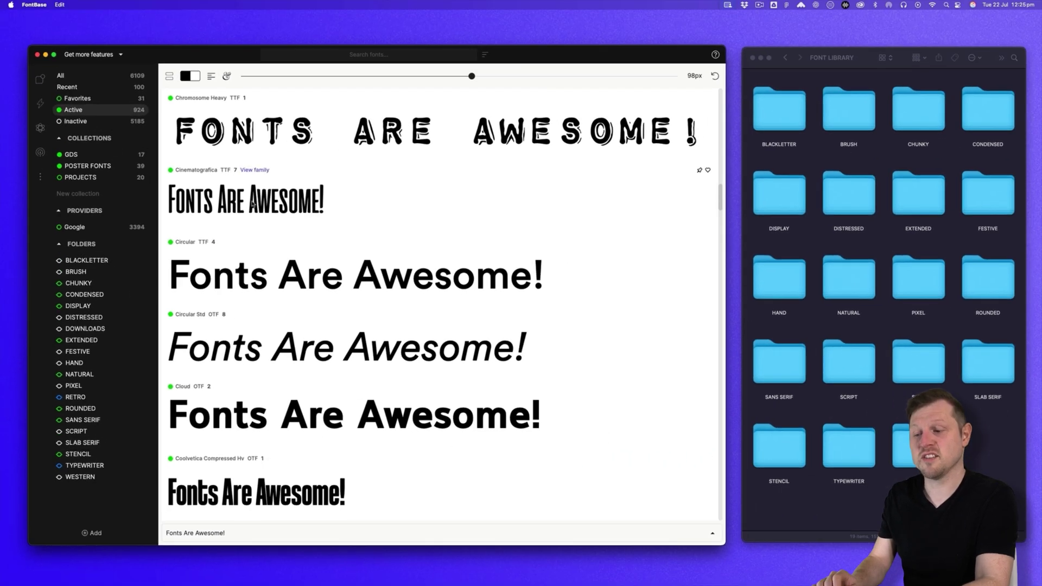
scroll(347, 343, "down", 5)
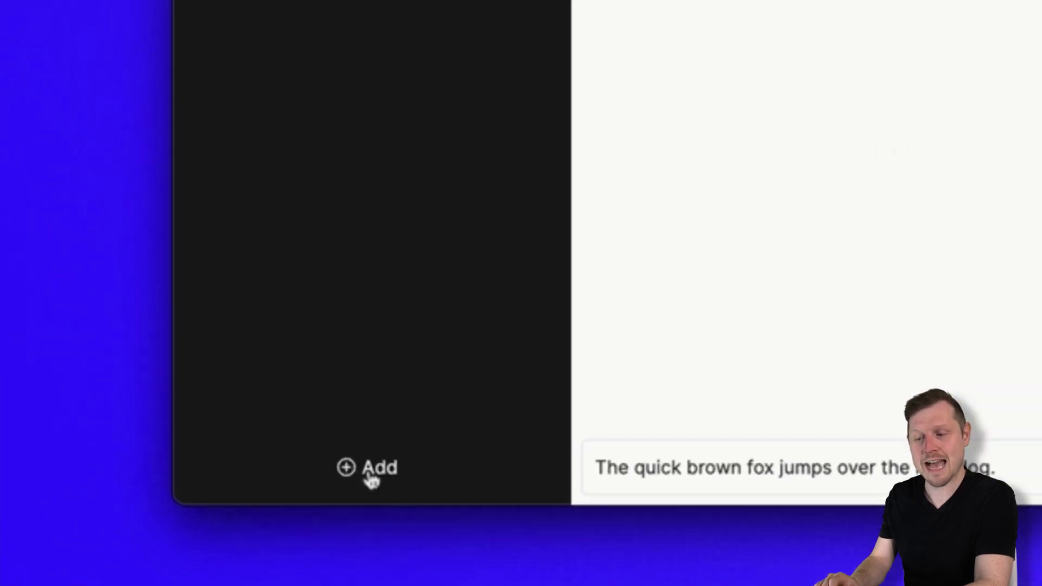
Step: Add the SERIF folder inside FONT LIBRARY as a watched folder
left_click(124, 545)
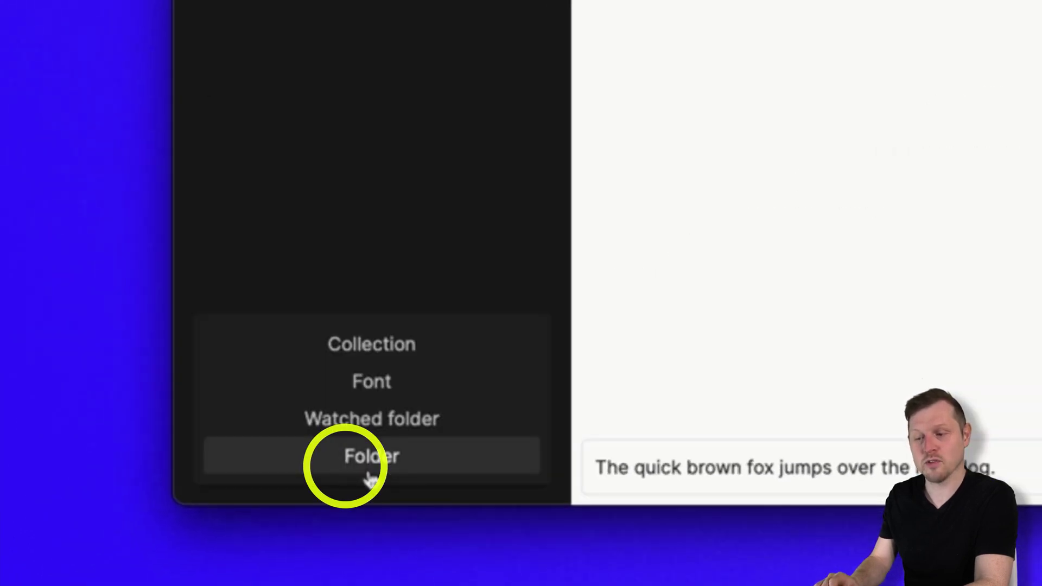
left_click(371, 419)
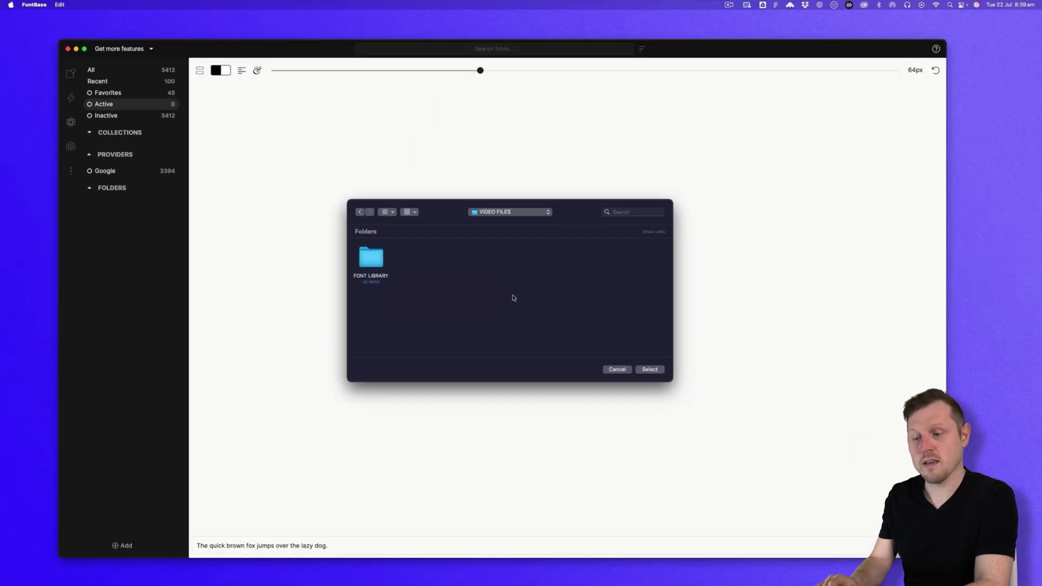
double_click(374, 259)
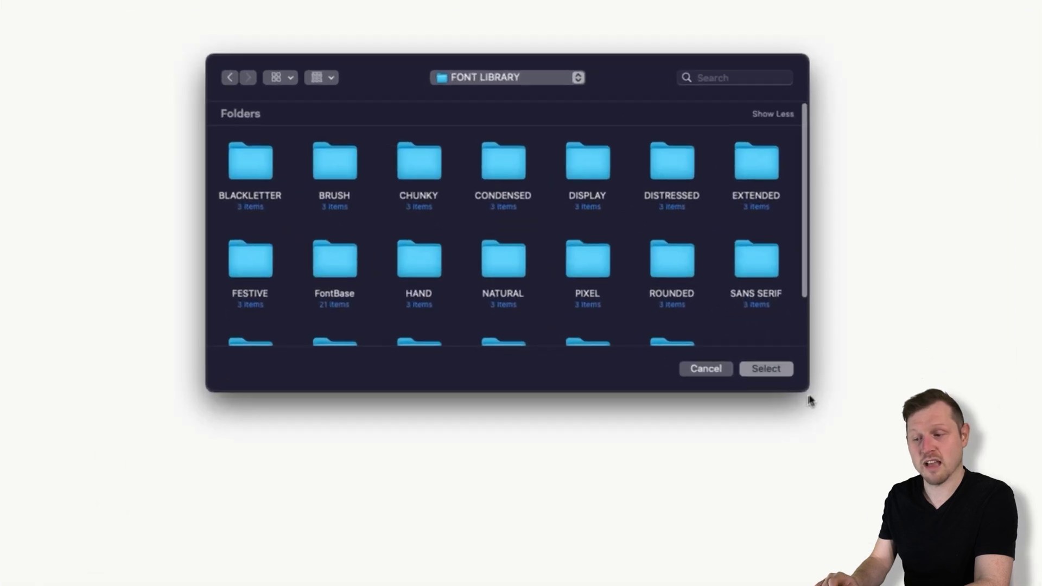
left_click_drag(810, 400, 846, 521)
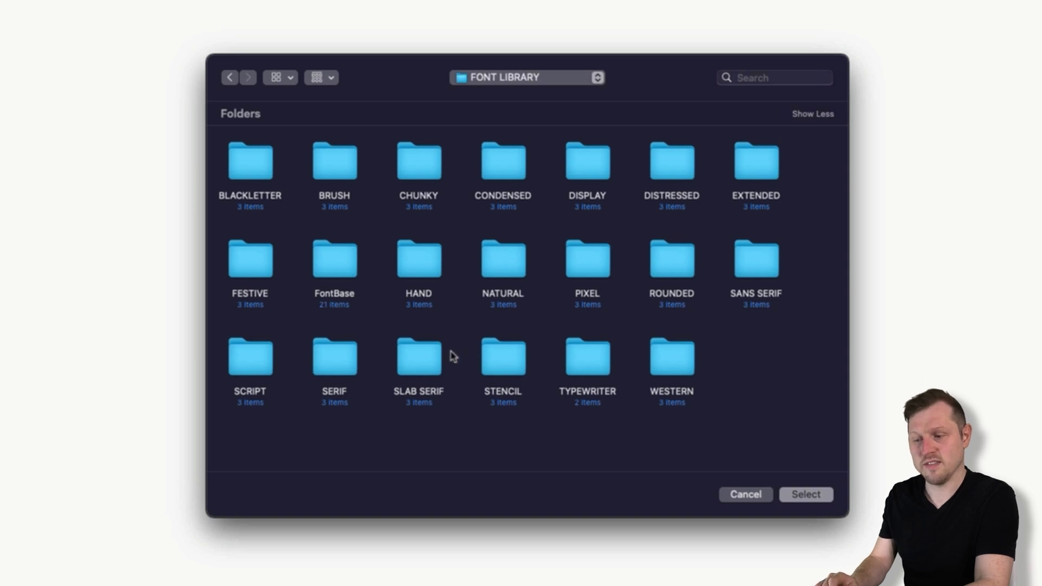
left_click(348, 362)
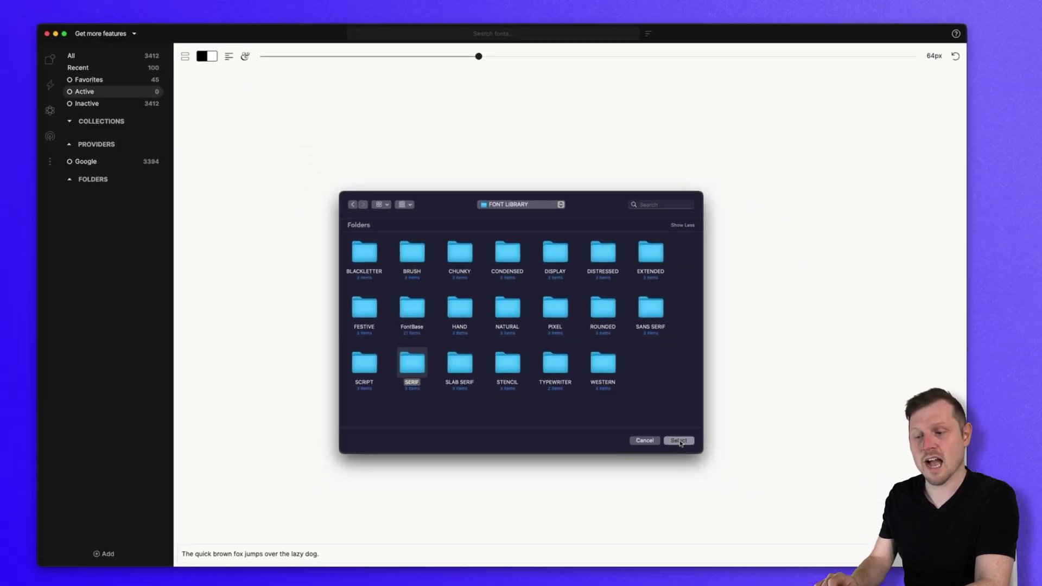
left_click(806, 493)
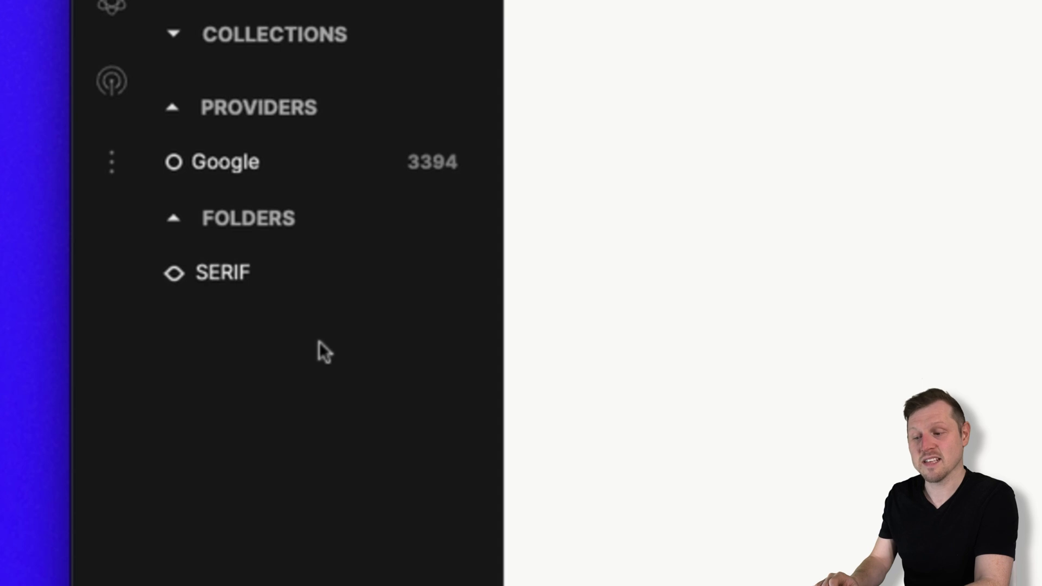
Step: Expand SERIF and its FREE subfolder, then view the GOOGLE FONTS folder's fonts
left_click(450, 274)
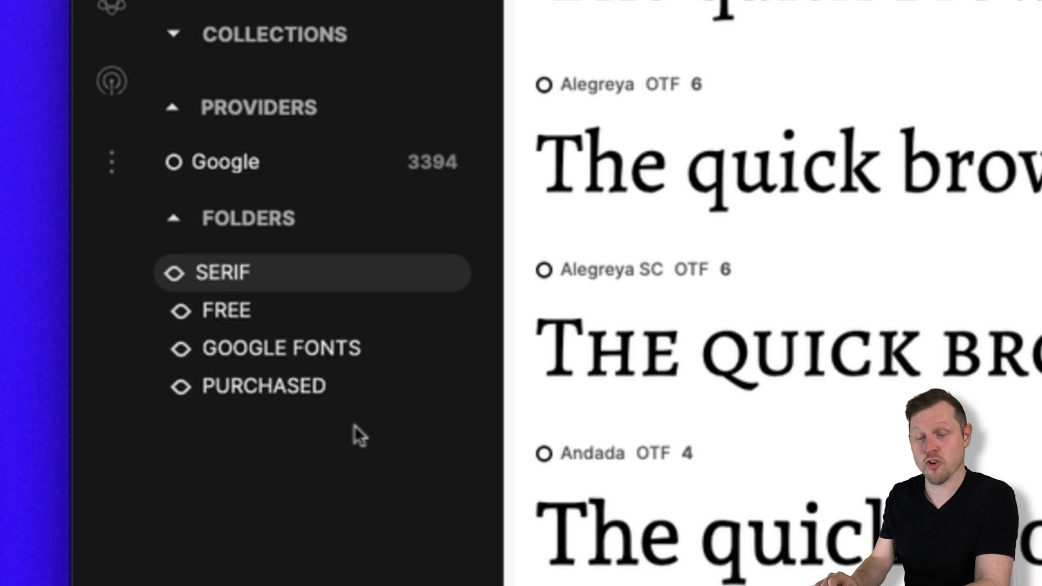
left_click(446, 311)
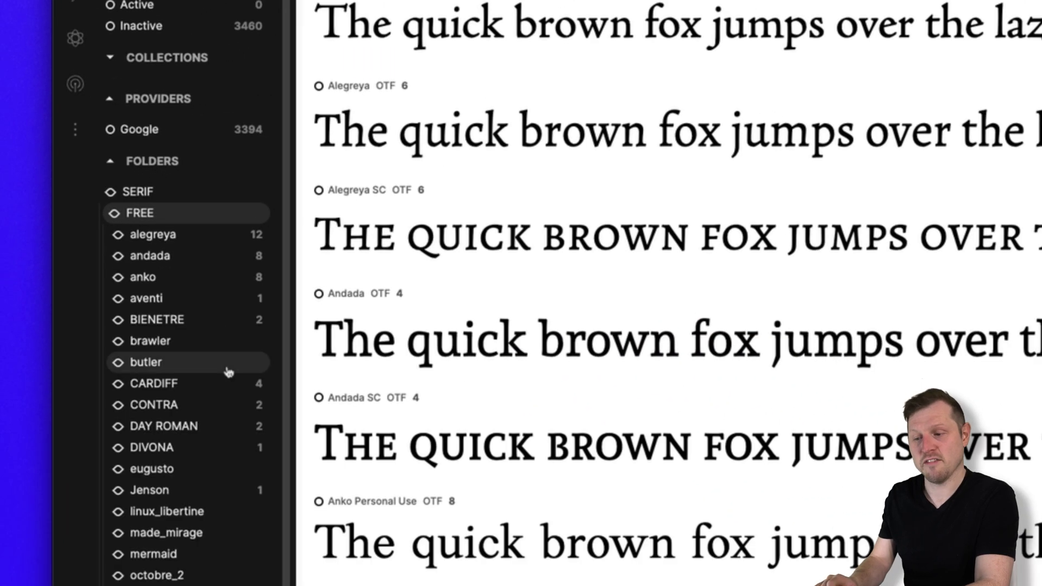
scroll(228, 372, "down", 3)
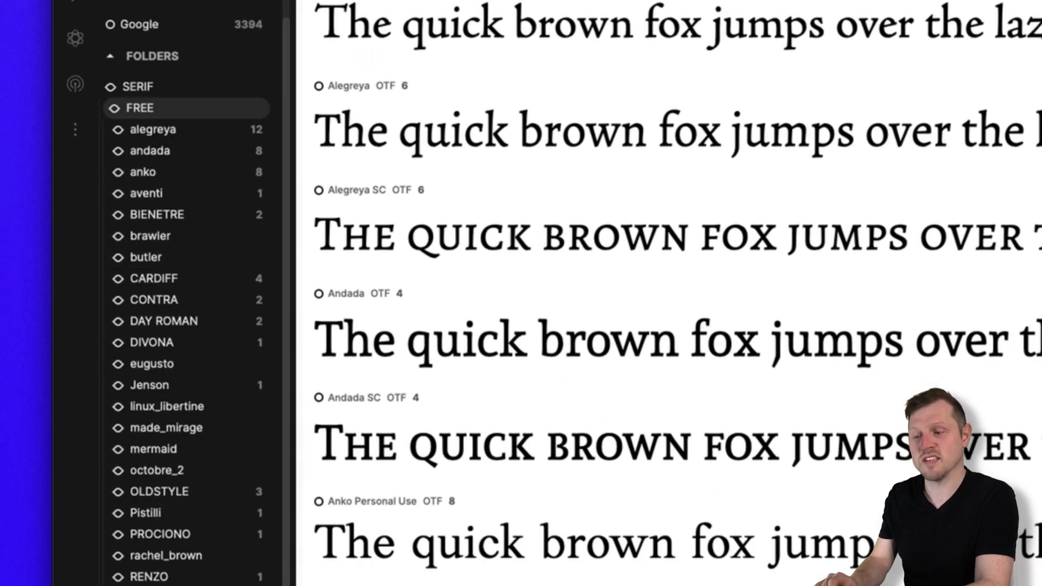
scroll(185, 326, "down", 10)
left_click(171, 193)
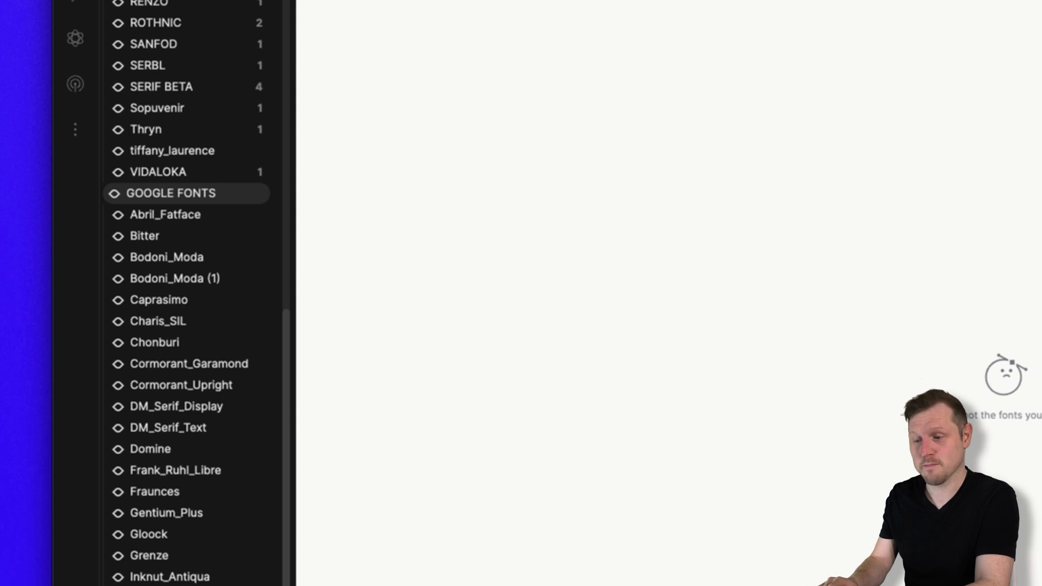
scroll(195, 293, "down", 1)
scroll(195, 293, "up", 10)
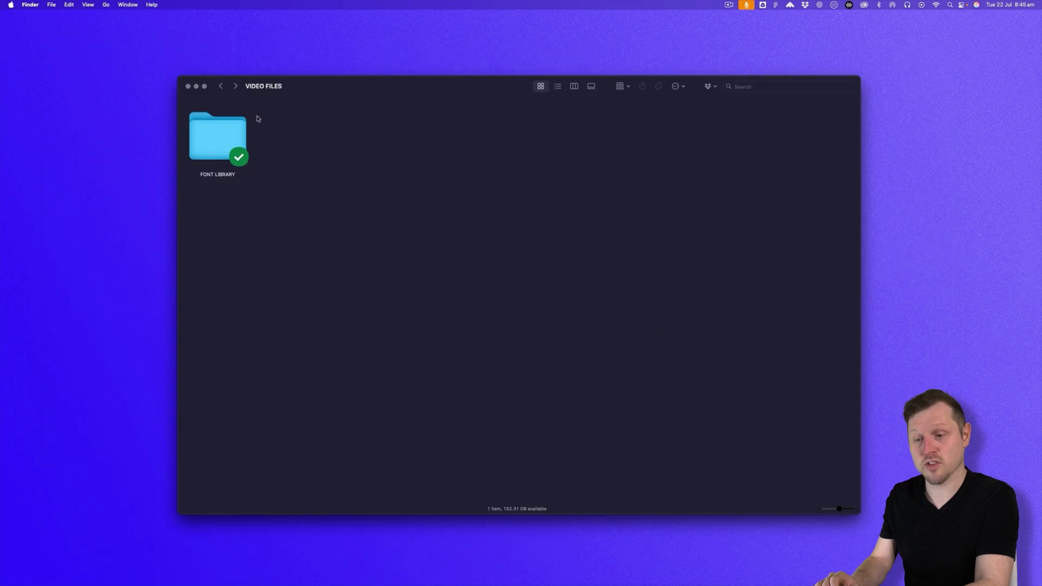
Step: In Finder, open SERIF and then its FREE subfolder
double_click(471, 213)
double_click(218, 134)
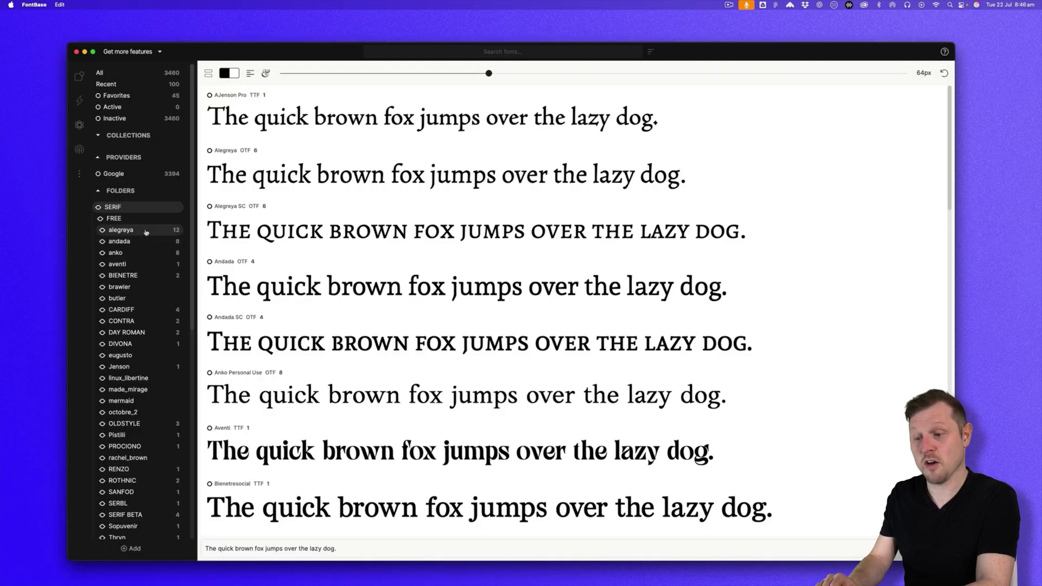
scroll(146, 232, "down", 5)
scroll(146, 232, "up", 5)
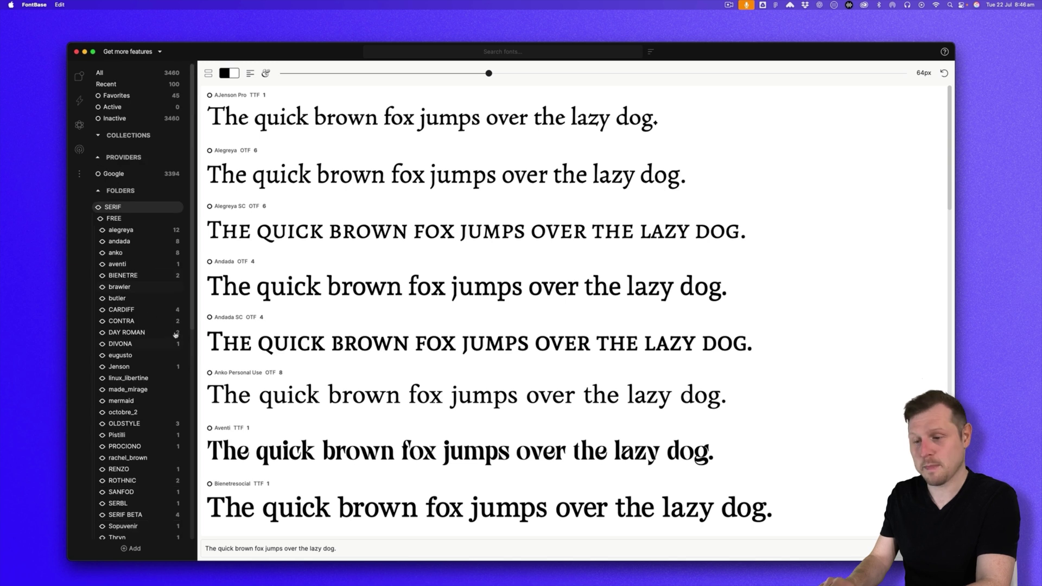
Step: Collapse SERIF, show Active fonts, and watch every category folder except SERIF
left_click(180, 209)
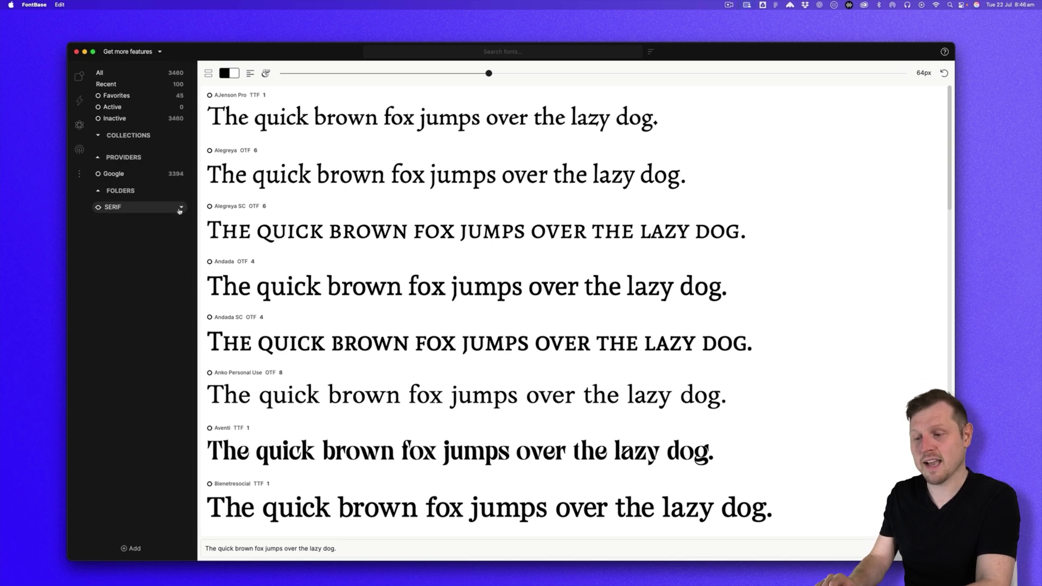
left_click(131, 110)
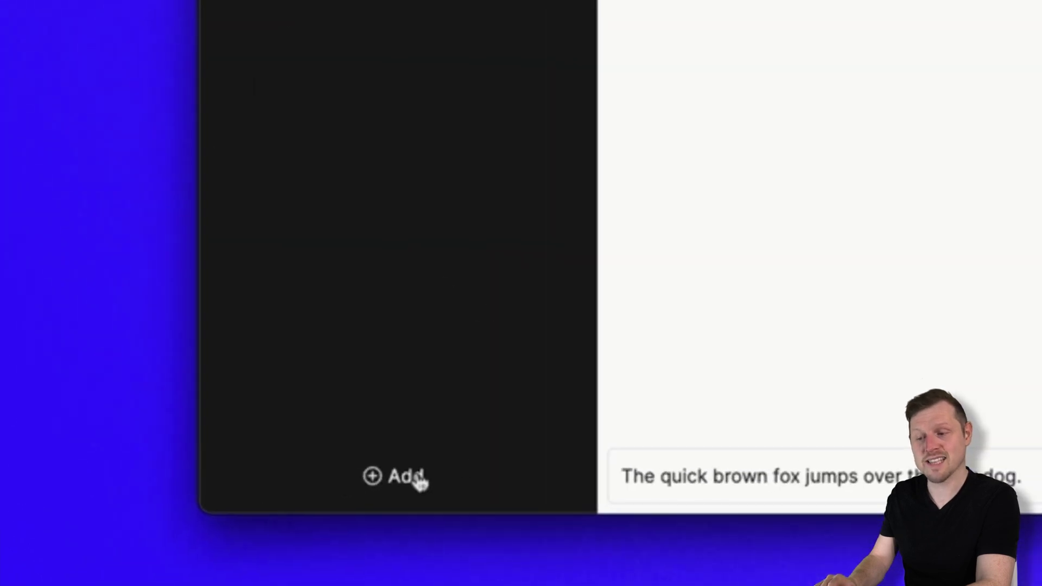
left_click(133, 548)
left_click(441, 422)
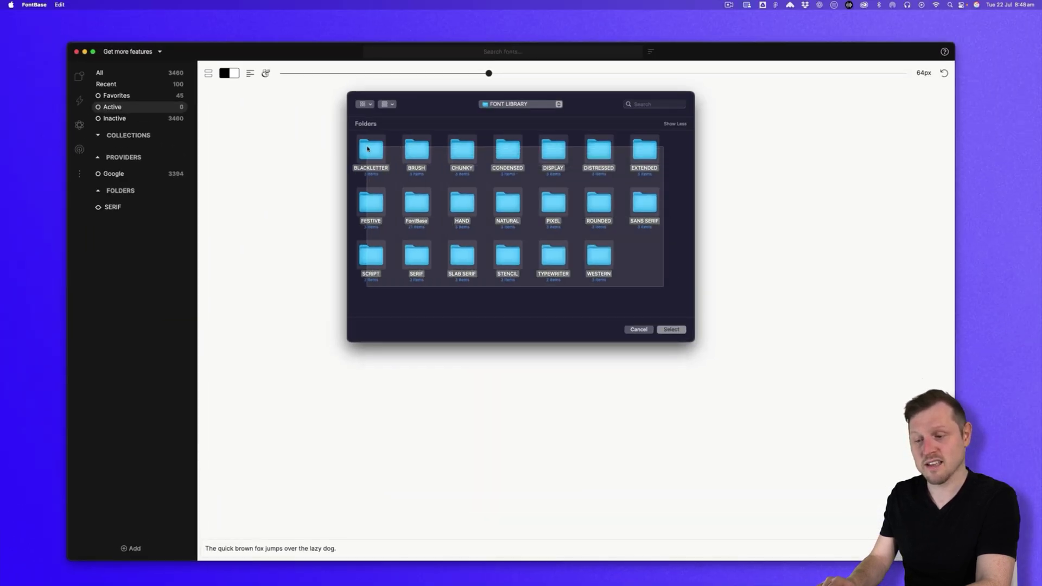
left_click_drag(367, 148, 367, 148)
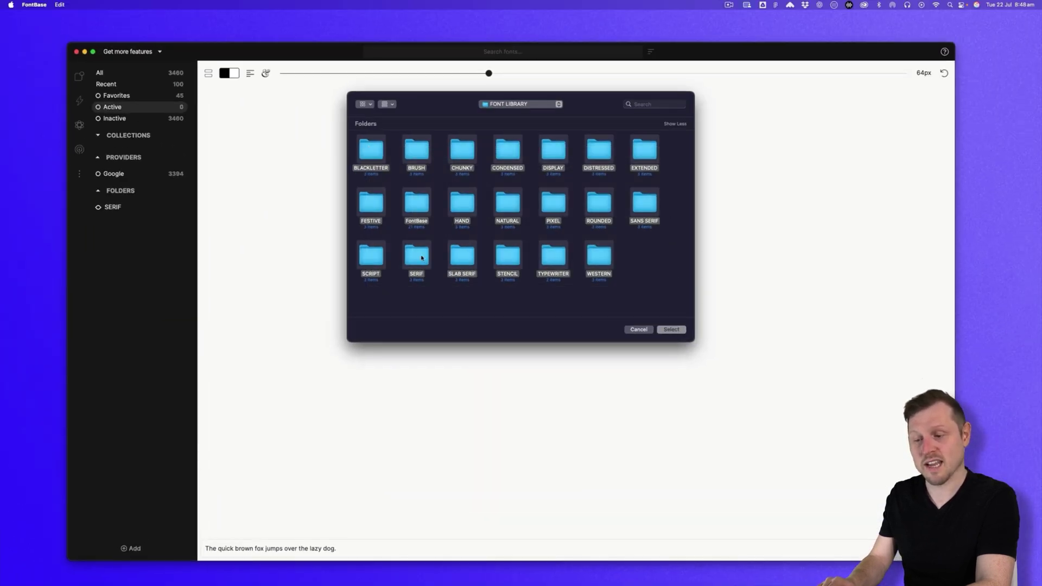
left_click(416, 255, "super")
left_click(671, 329)
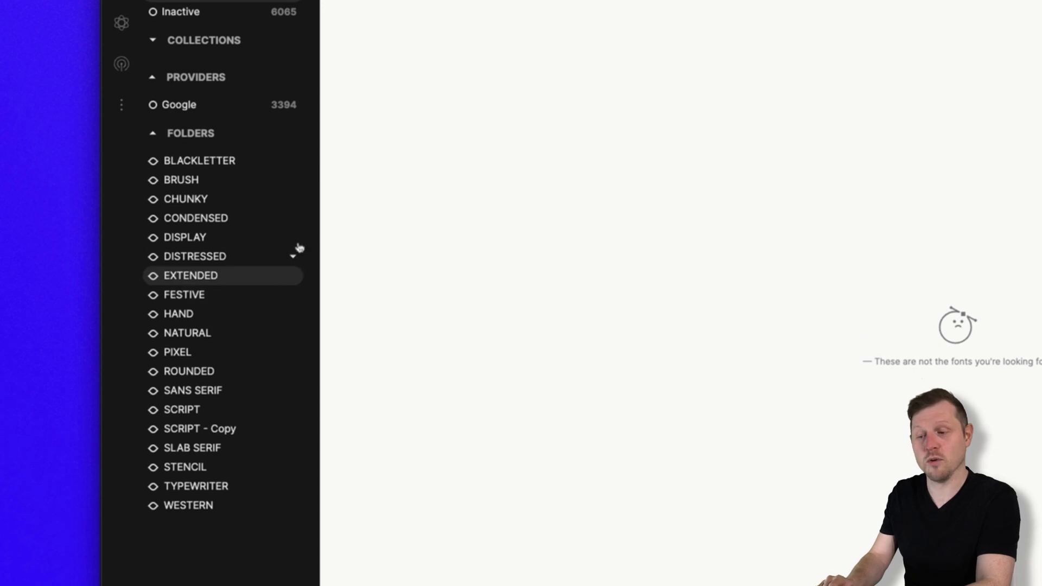
Step: Expand and collapse BLACKLETTER and its FREE subfolder, then view EXTENDED and SCRIPT - Copy fonts
left_click(293, 162)
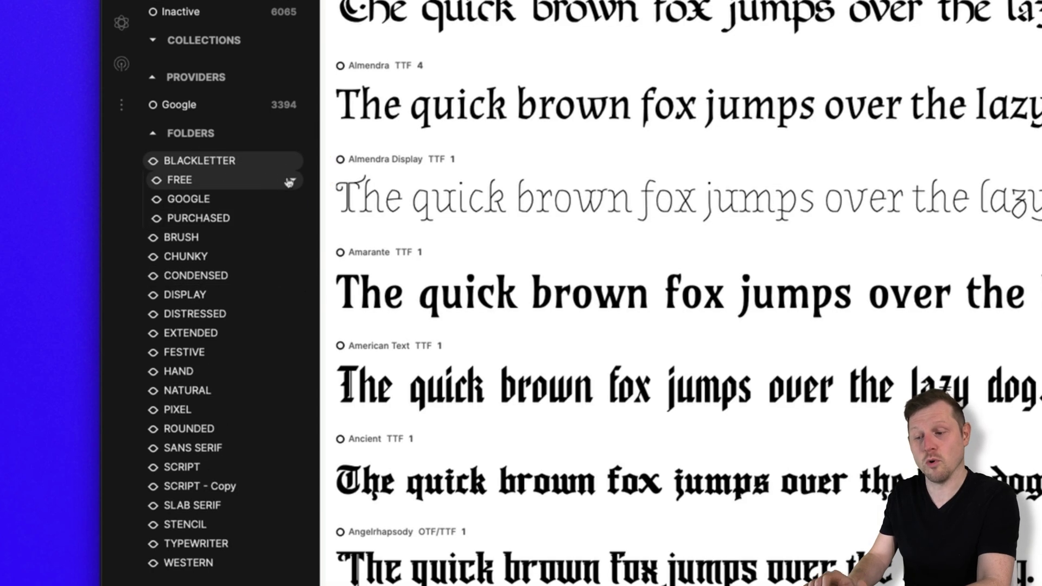
left_click(291, 182)
scroll(245, 258, "down", 8)
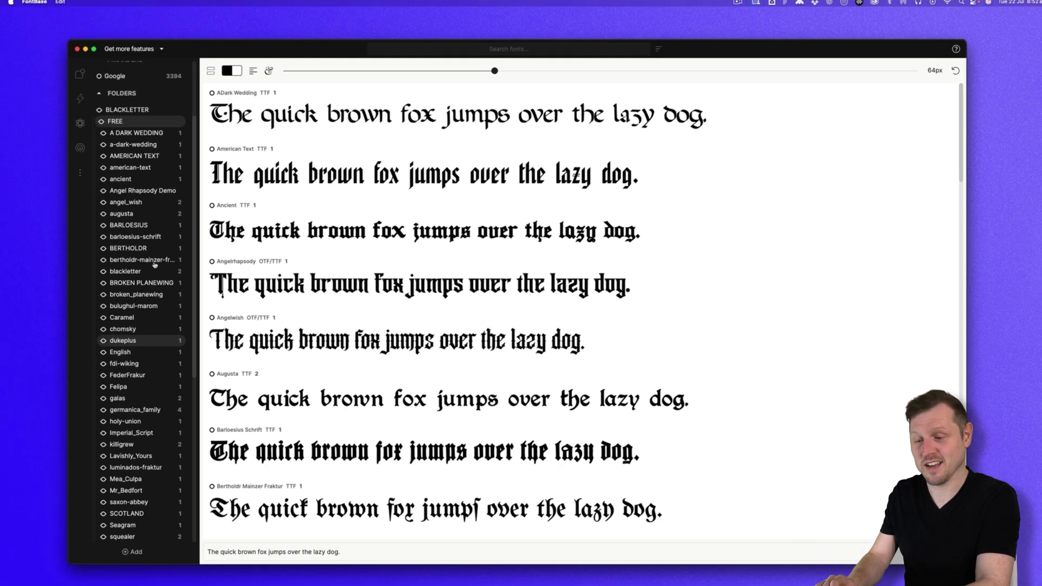
scroll(149, 254, "up", 3)
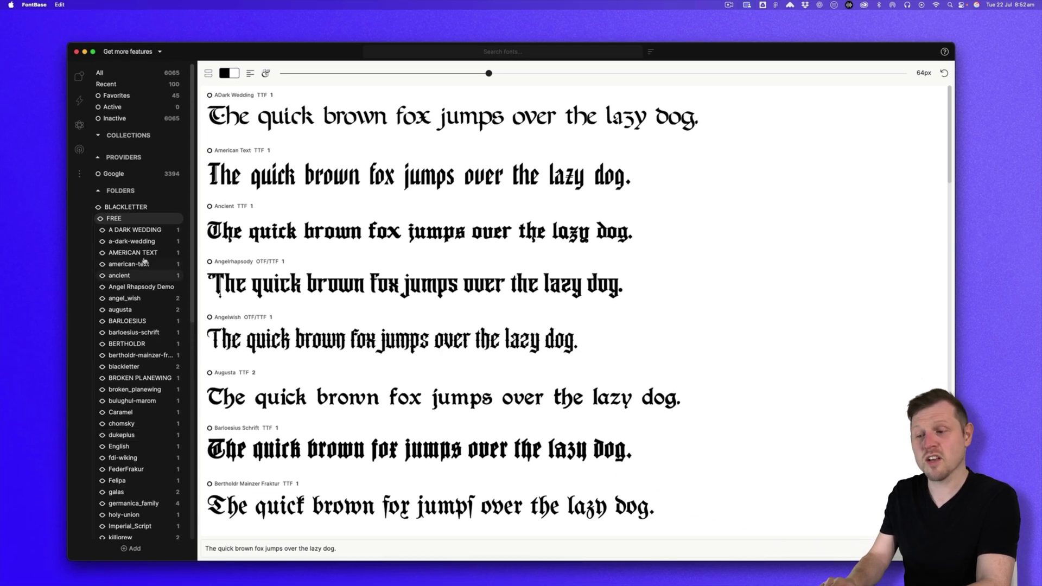
left_click(177, 222)
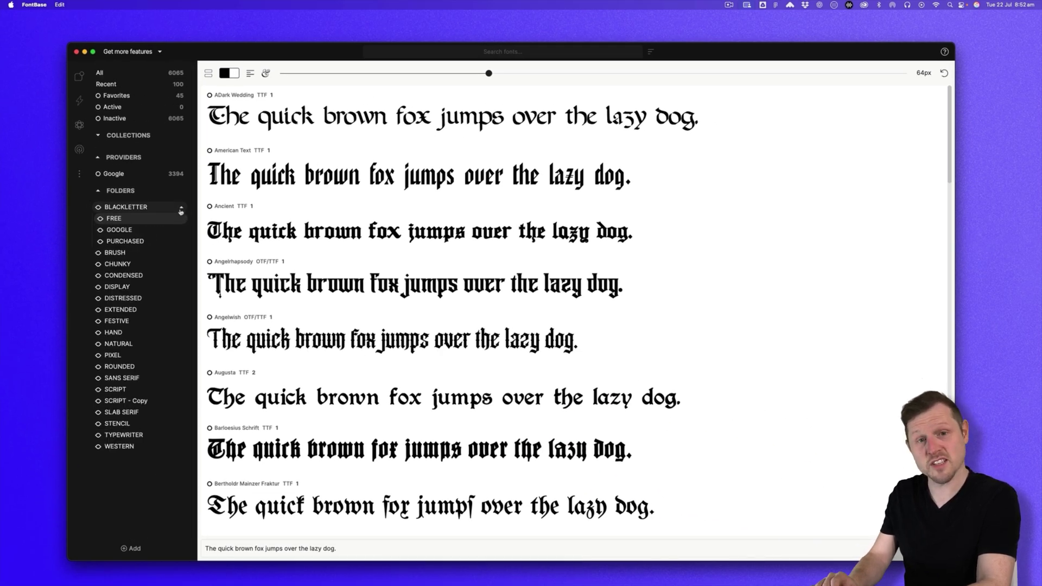
left_click(181, 211)
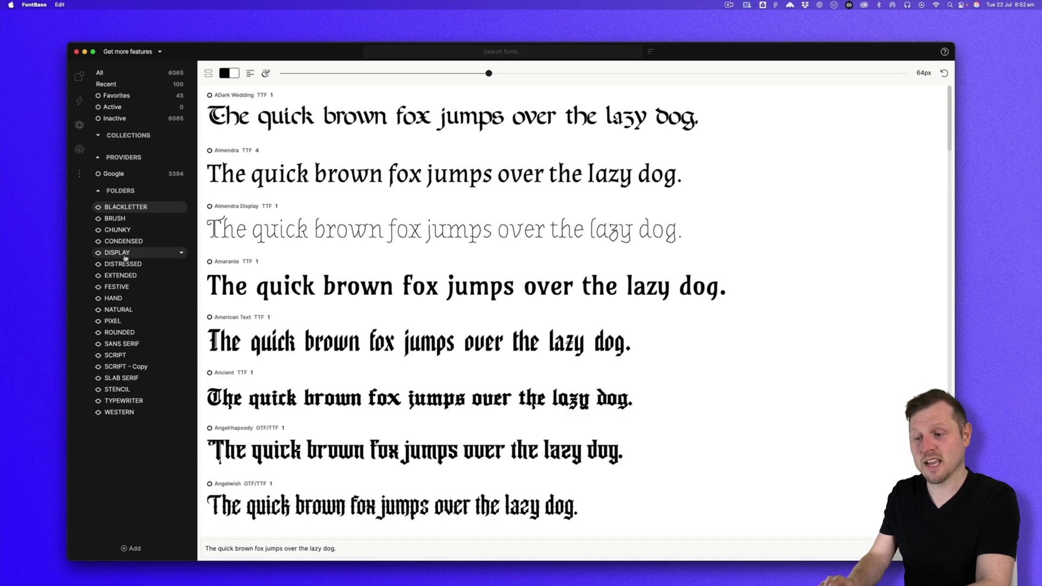
left_click(141, 276)
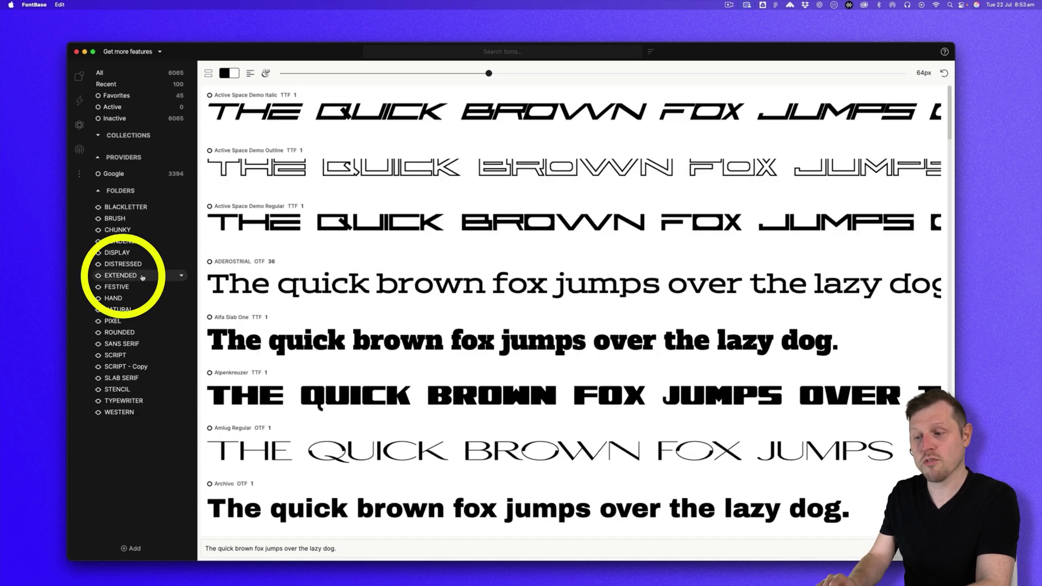
left_click(139, 367)
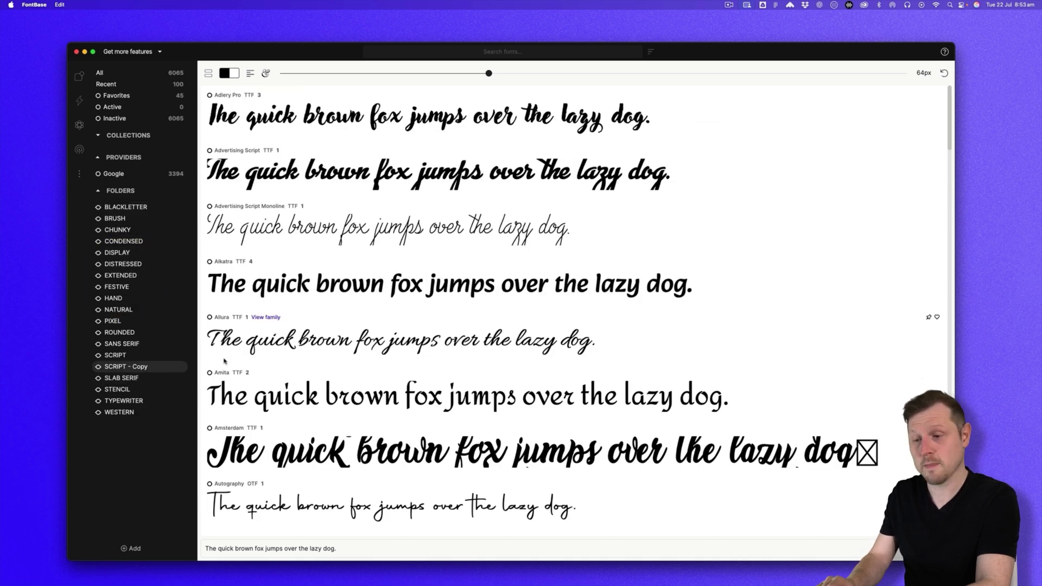
Step: Show the SANS SERIF fonts larger, coloured blue 1124B8, and centred
left_click(121, 344)
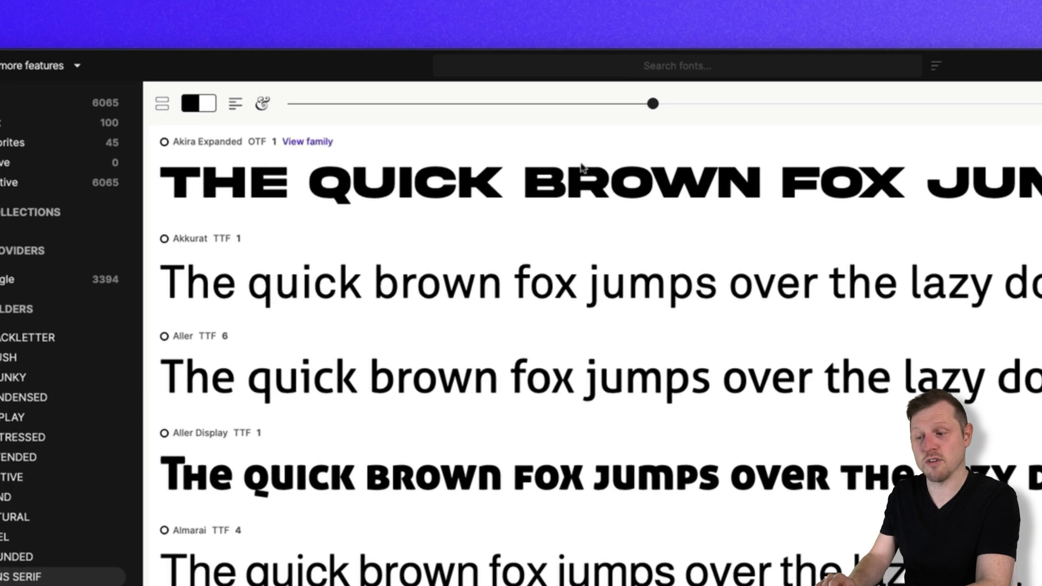
left_click_drag(653, 103, 979, 103)
left_click(193, 102)
left_click(218, 172)
left_click(196, 283)
key("ctrl+v")
left_click(235, 103)
left_click(235, 103)
left_click(235, 103)
left_click(237, 108)
Step: Set the sample text to 'Fonts Are Awesome!' at 104px
left_click(942, 549)
left_click(298, 472)
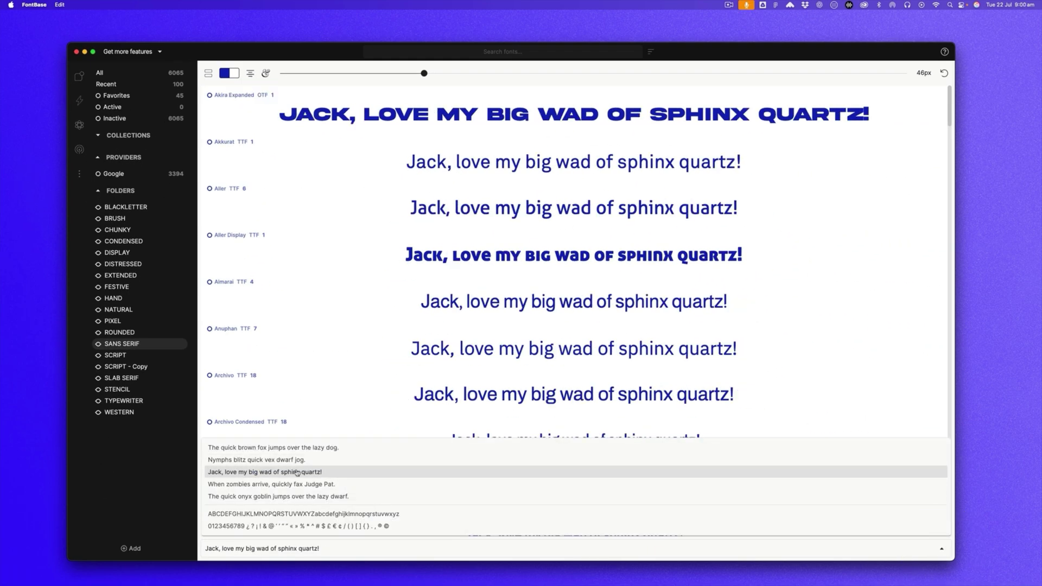
left_click(299, 526)
left_click(338, 548)
type("Fonts Are A")
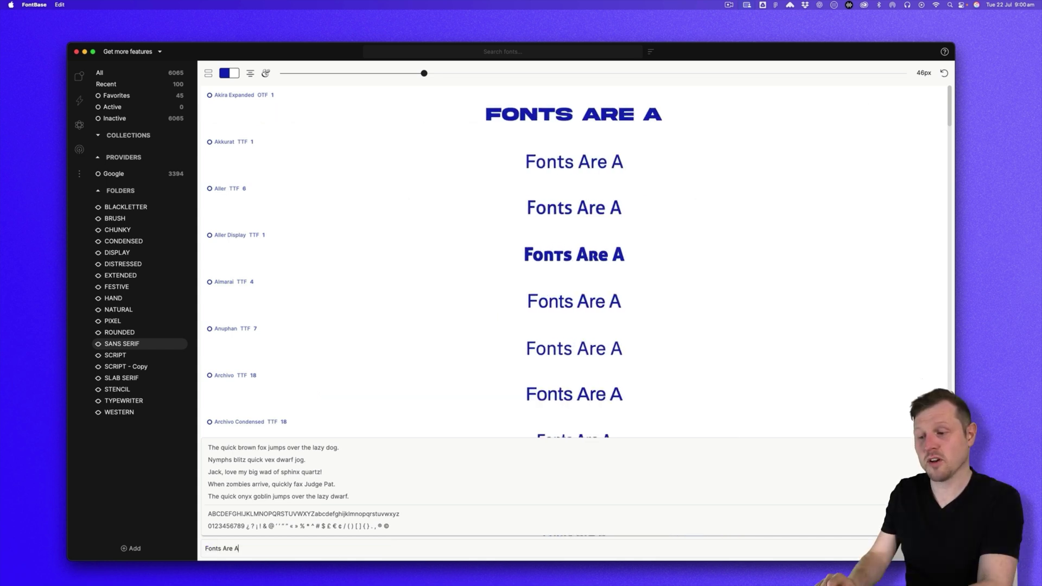
type("wesome!")
left_click_drag(424, 72, 633, 79)
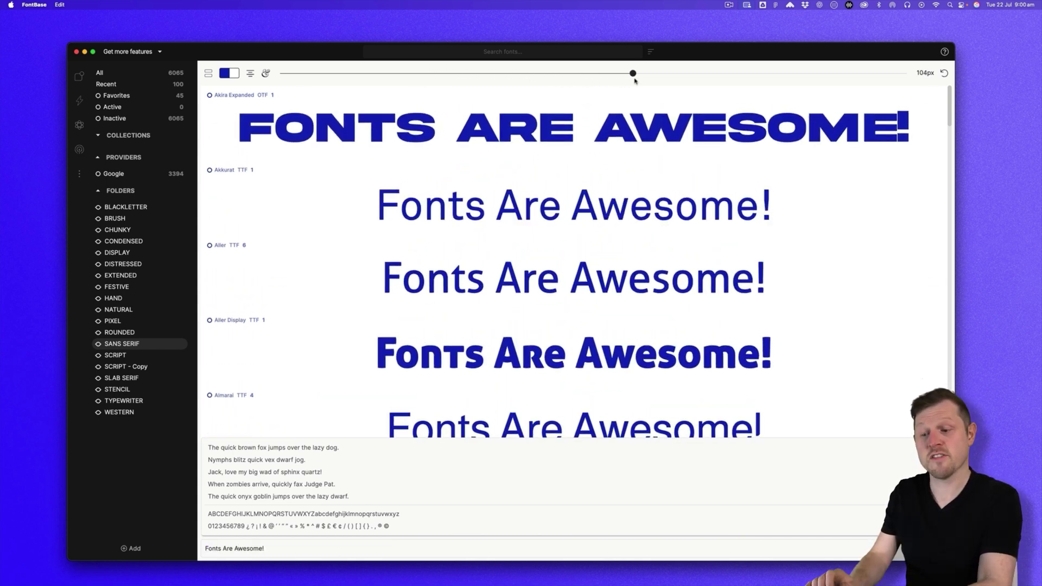
left_click(893, 374)
Step: Open the Breeze Sans family in waterfall view
scroll(889, 228, "down", 15)
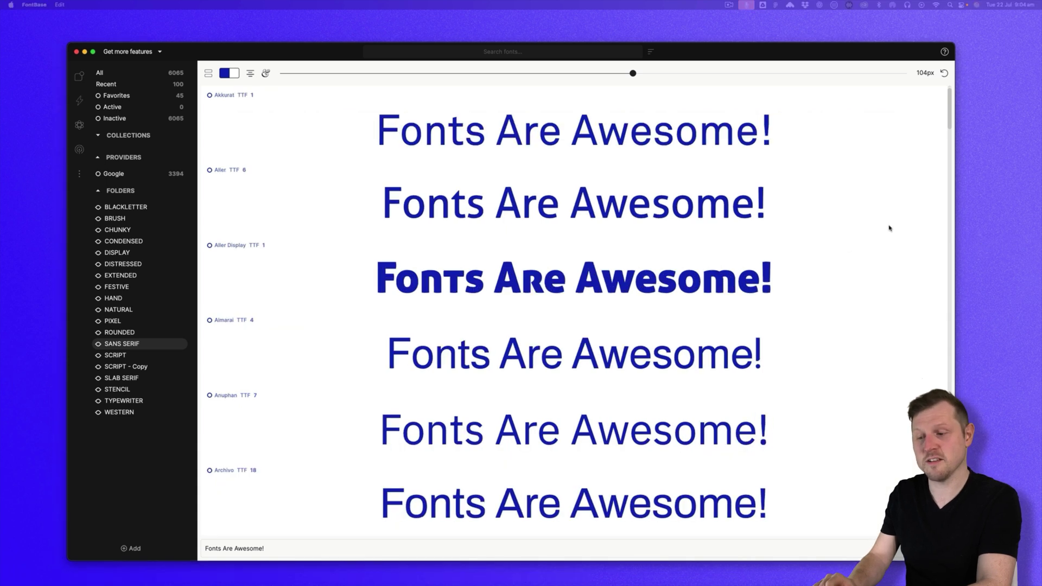
scroll(889, 228, "down", 6)
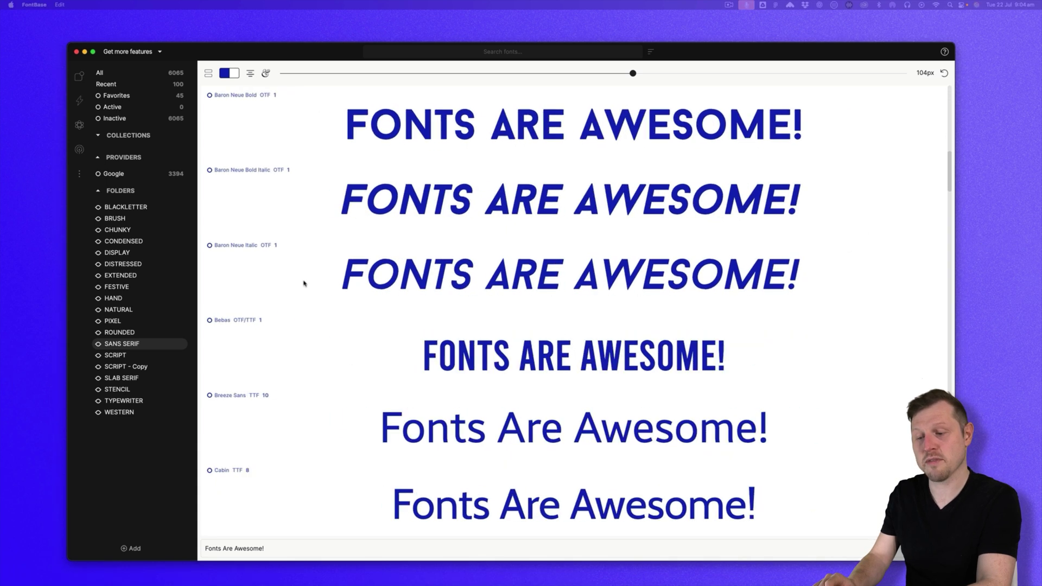
scroll(565, 430, "down", 1)
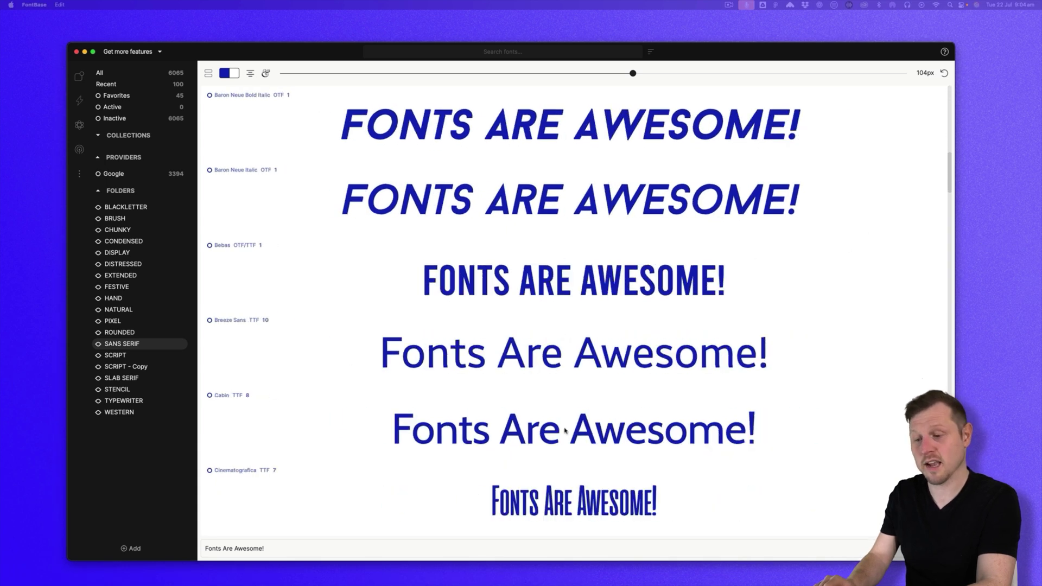
left_click(552, 352)
scroll(769, 297, "down", 10)
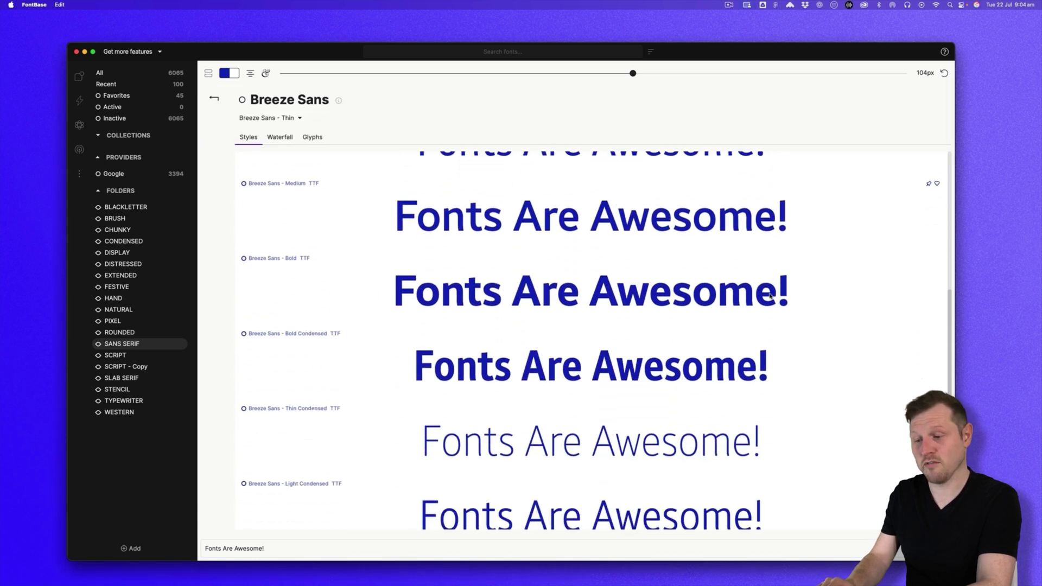
scroll(770, 296, "up", 8)
scroll(770, 296, "up", 2)
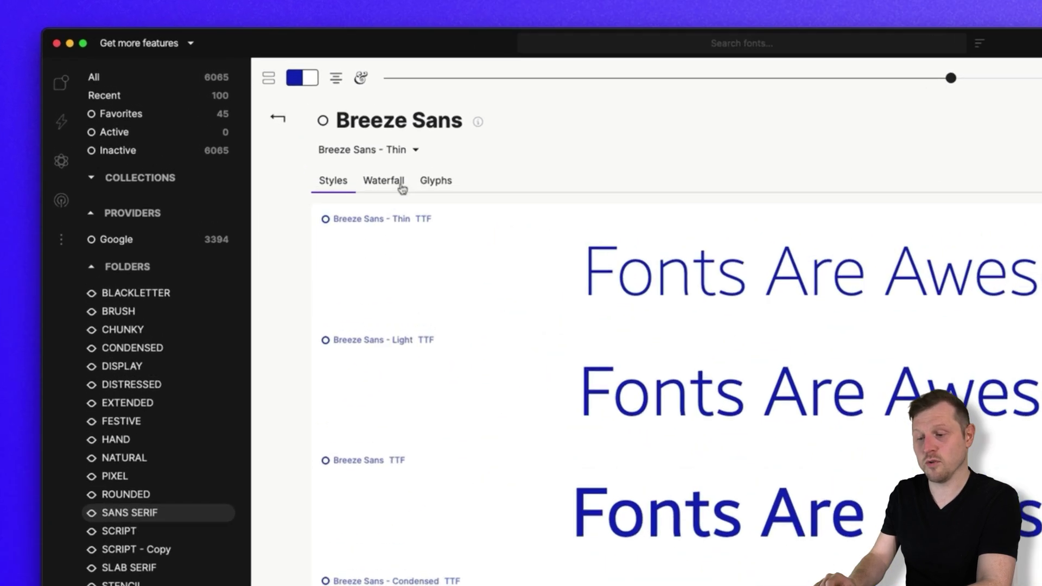
left_click(280, 137)
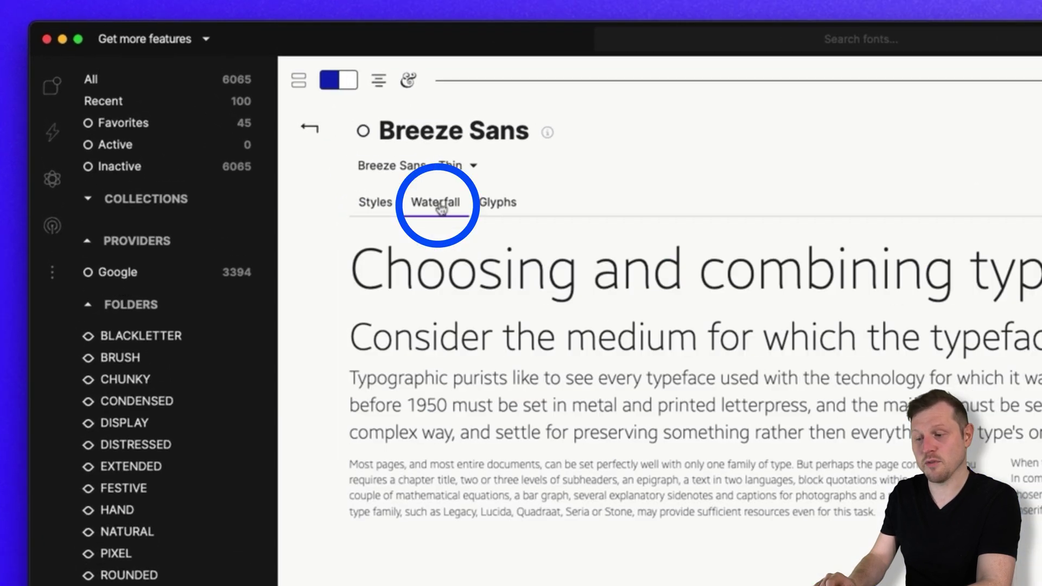
Step: Switch the waterfall through Condensed, Thin Condensed and Medium Condensed, ending on Bold
left_click(476, 170)
left_click(431, 273)
left_click(516, 169)
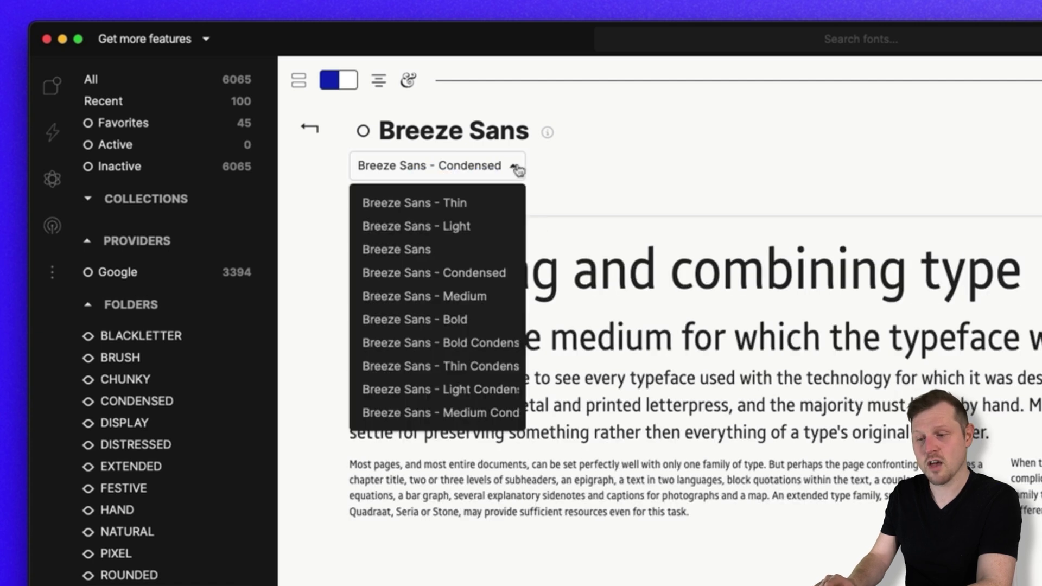
left_click(465, 365)
left_click(516, 167)
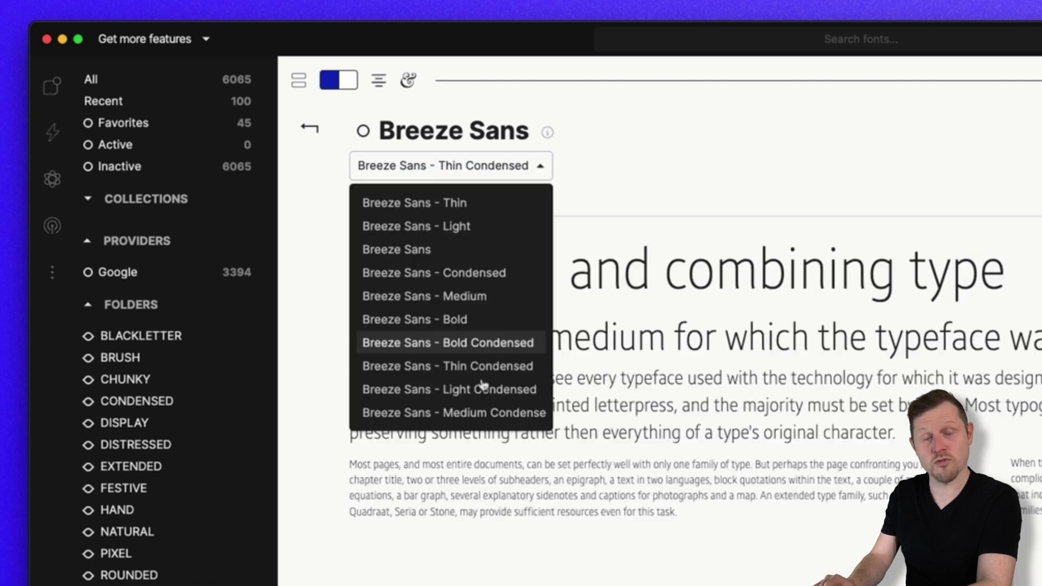
left_click(475, 412)
left_click(561, 172)
left_click(506, 319)
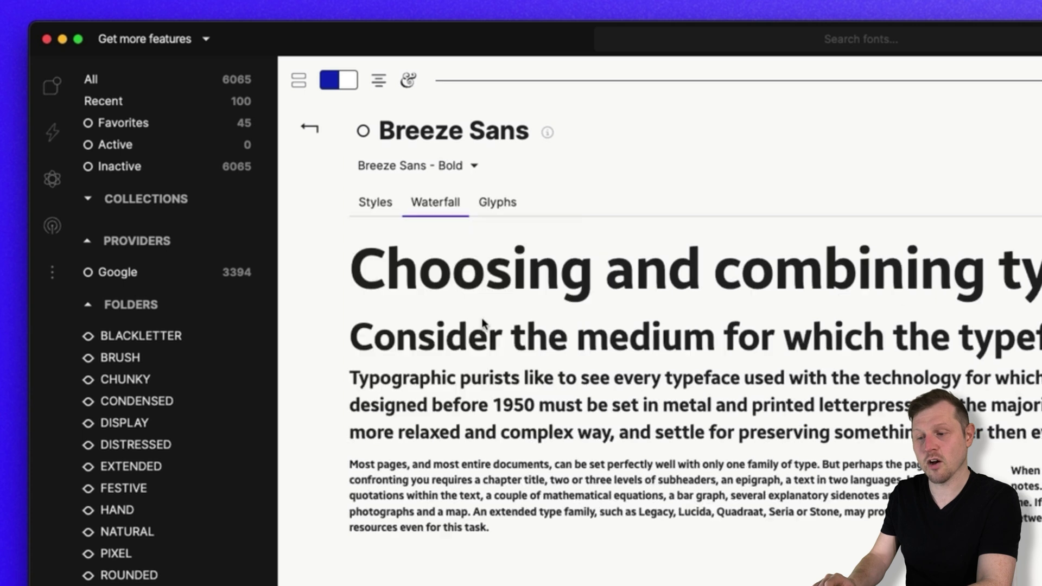
Step: Show Bold's glyphs with Latin-1 Supplement, Latin Extended-A/B and IPA Extensions expanded
left_click(497, 202)
left_click(409, 372)
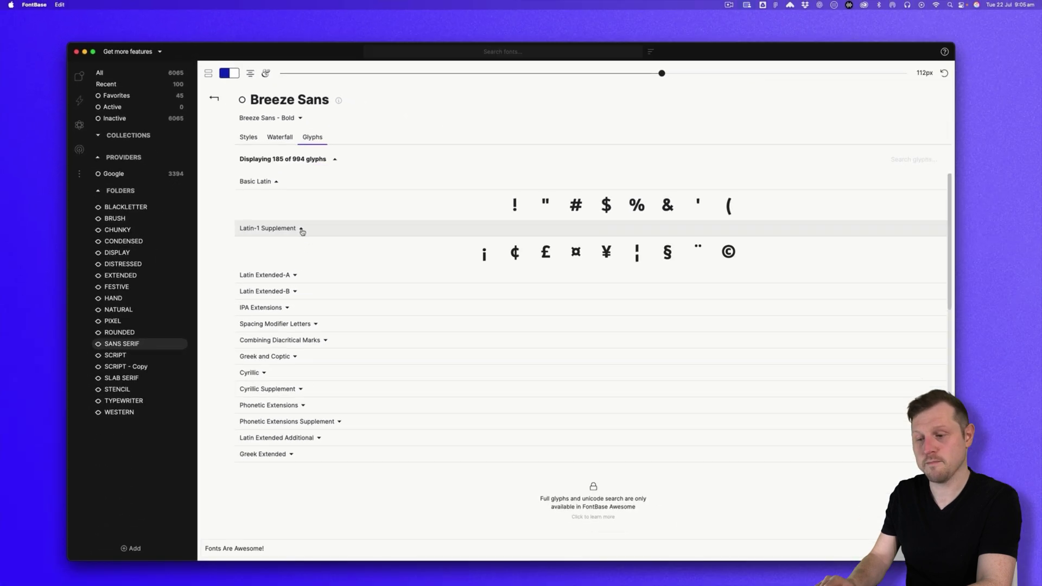
left_click(405, 459)
left_click(296, 321)
left_click(281, 368)
Step: Expand the Spacing Modifier Letters glyphs, then open BRUSH and its FREE subfolder
left_click(316, 415)
scroll(304, 423, "down", 1)
scroll(596, 369, "up", 1)
left_click(130, 218)
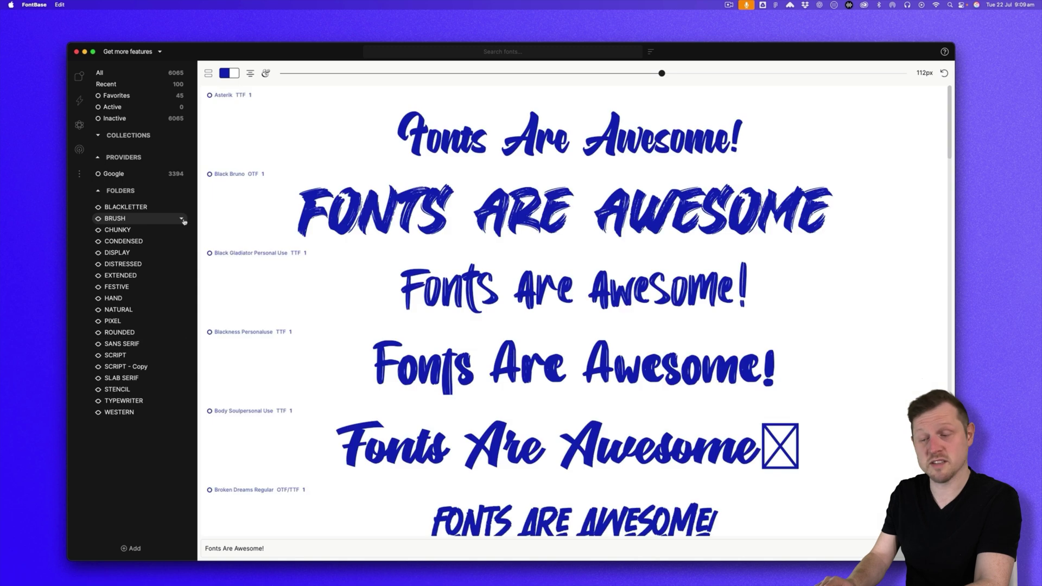
left_click(181, 218)
left_click(181, 230)
Step: Preview single brush fonts one by one, including Hai Brush Demo and Raphtalia
scroll(139, 287, "down", 5)
left_click(139, 286)
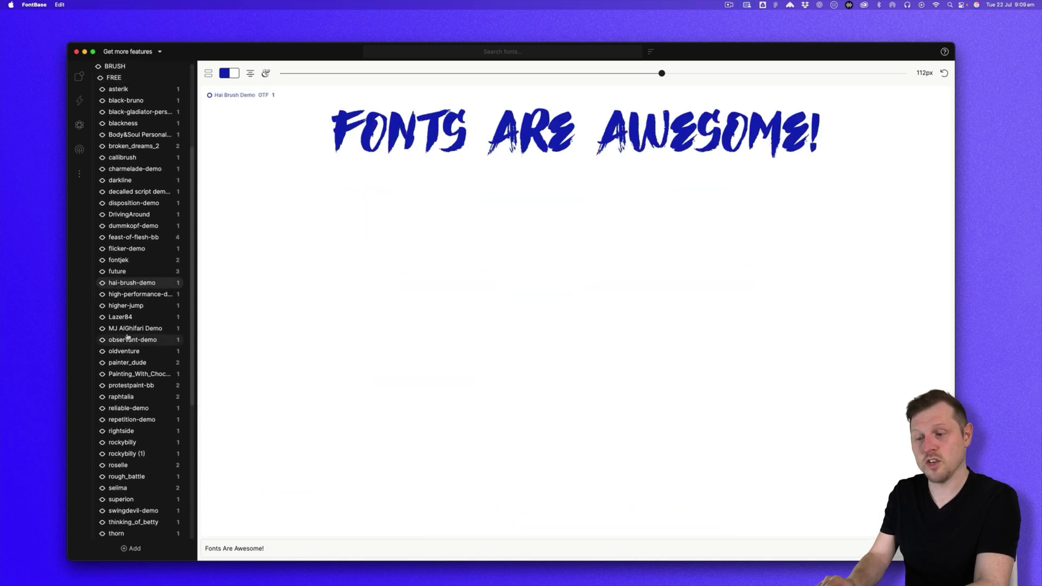
left_click(127, 330)
left_click(130, 362)
left_click(130, 397)
Step: List all BRUSH fonts again, then preview only Selima
scroll(143, 315, "up", 5)
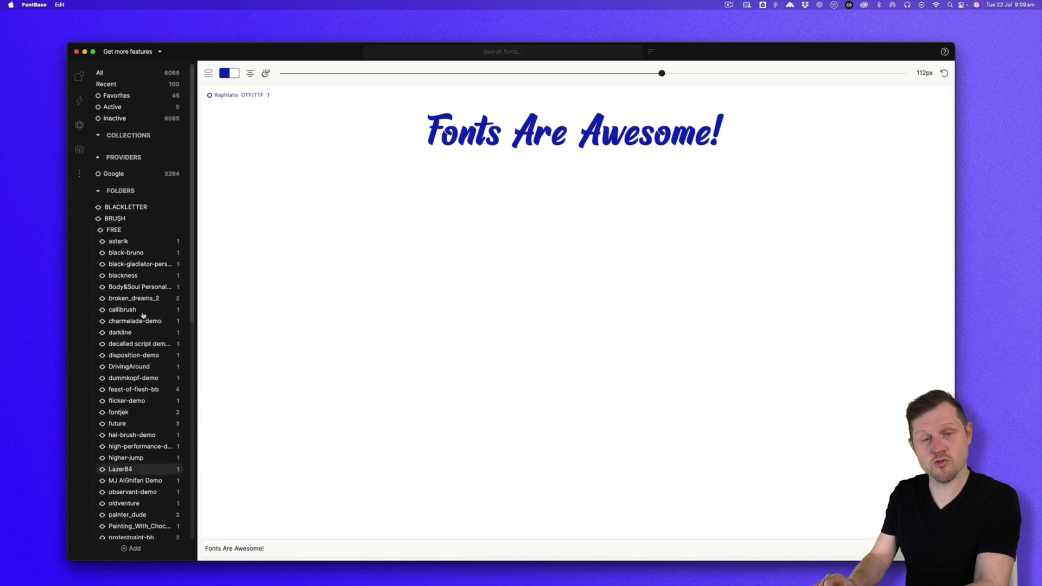
left_click(153, 219)
scroll(142, 326, "down", 5)
scroll(615, 286, "down", 5)
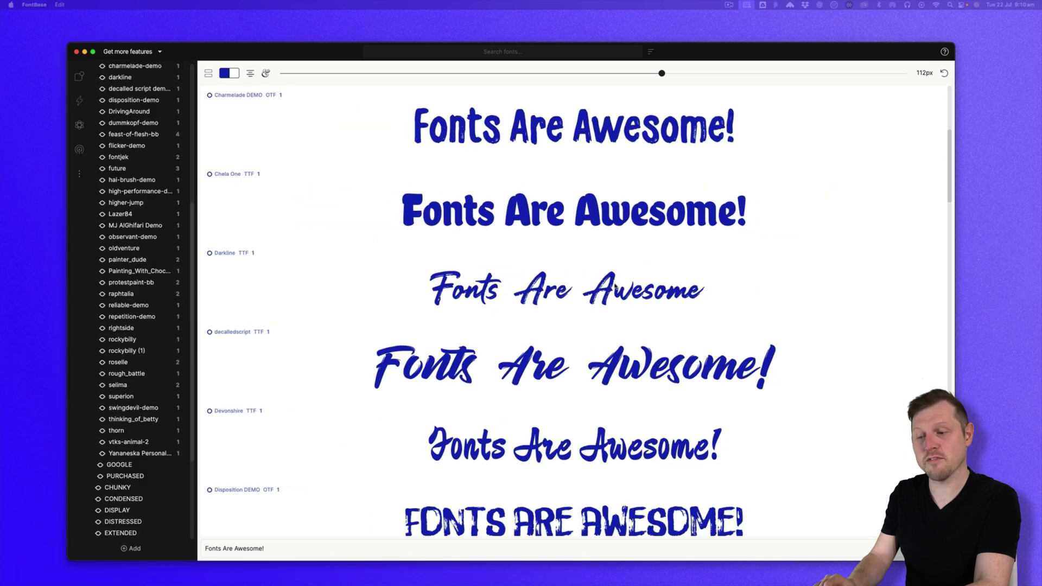
left_click(125, 385)
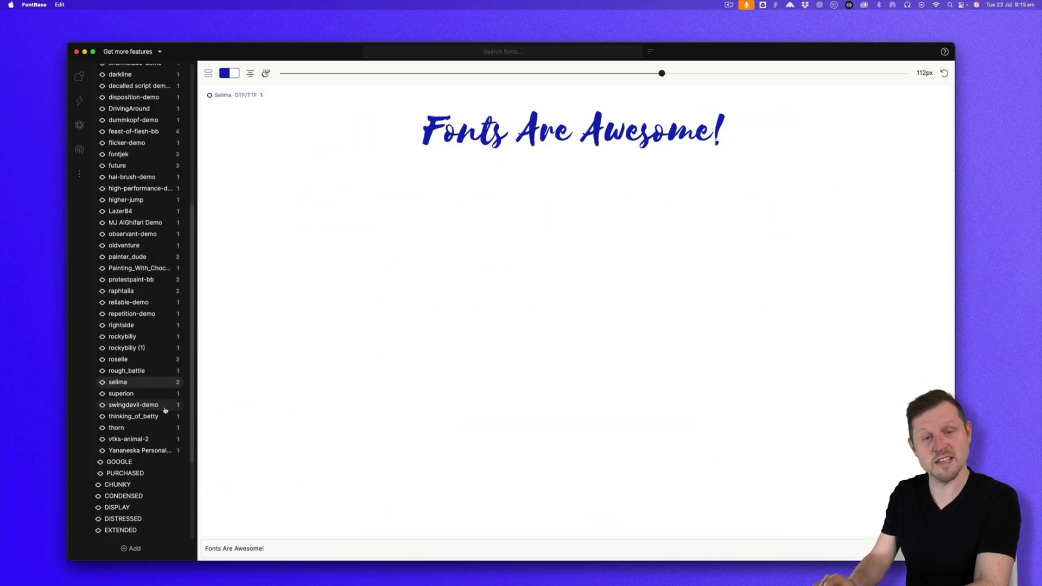
scroll(163, 380, "up", 10)
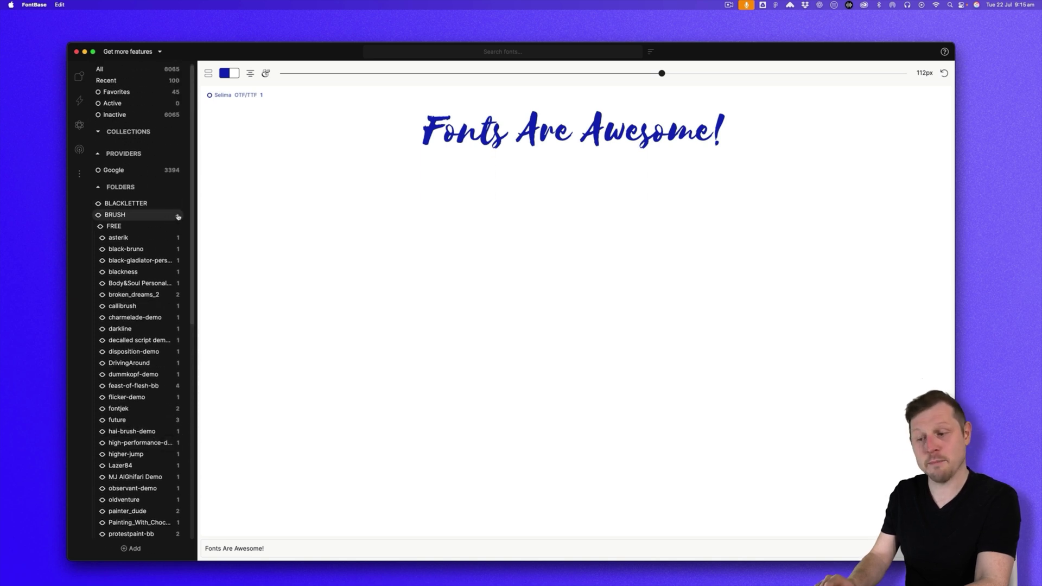
Step: Collapse BRUSH and browse the 3394 Google provider fonts, such as Alegreya SC and Aleo
left_click(178, 217)
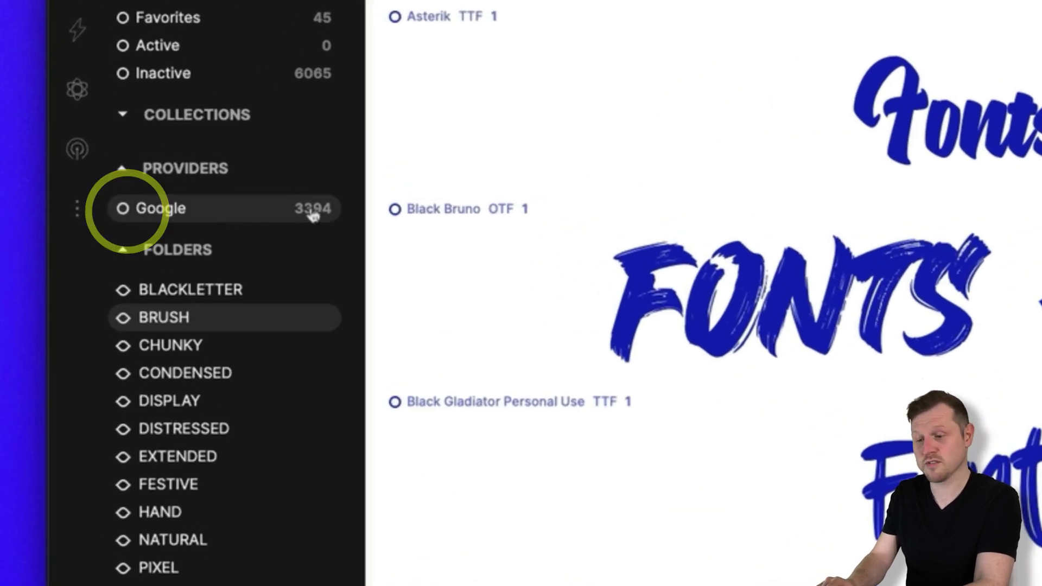
left_click(257, 208)
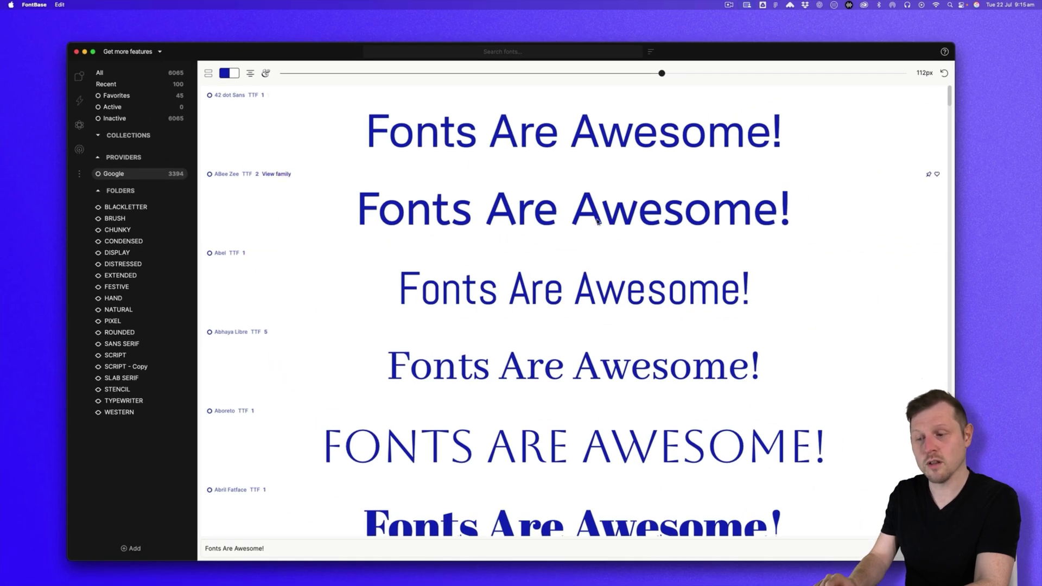
scroll(598, 220, "down", 10)
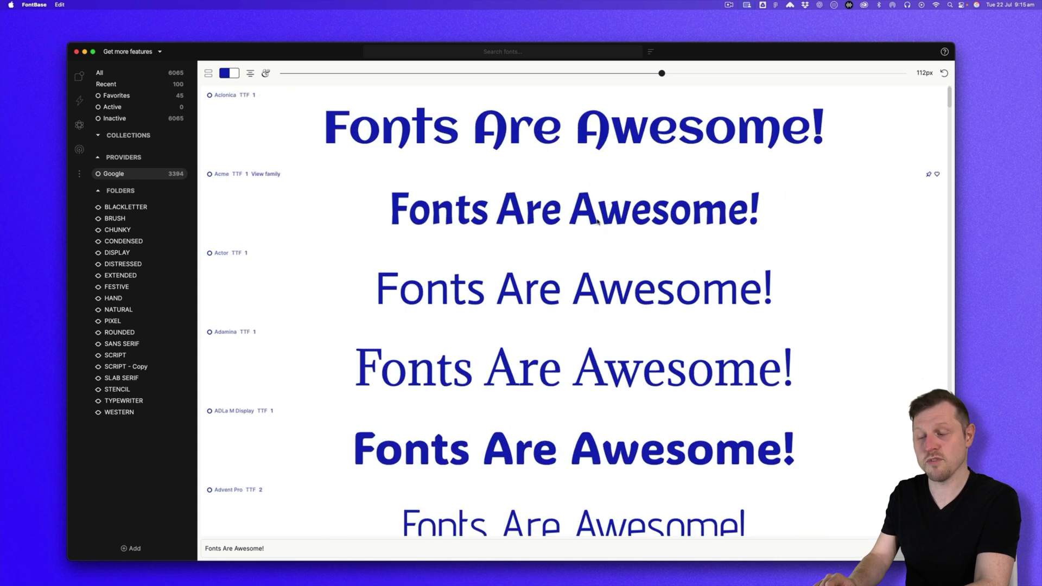
scroll(598, 220, "down", 15)
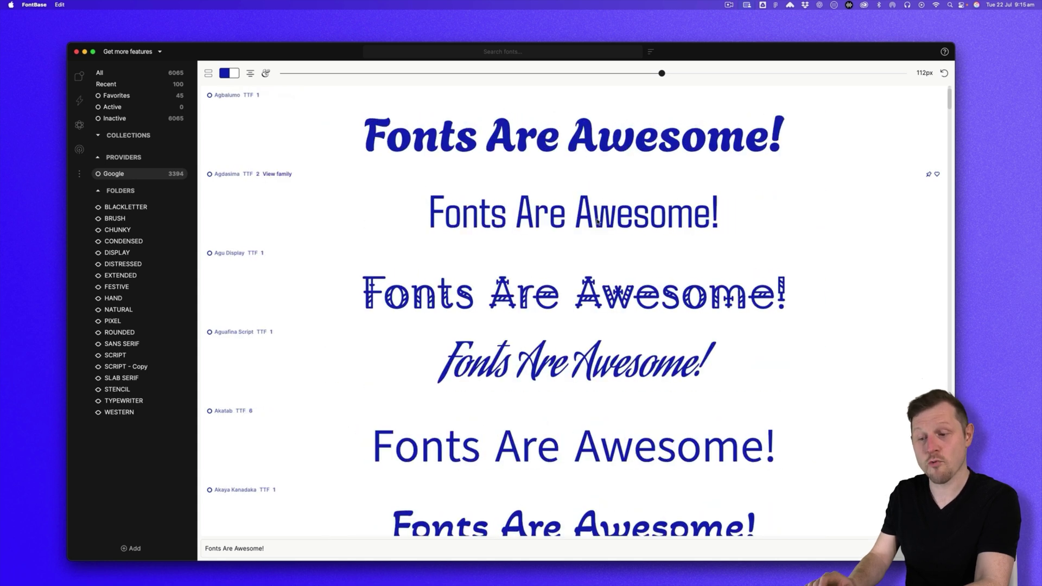
scroll(598, 220, "down", 15)
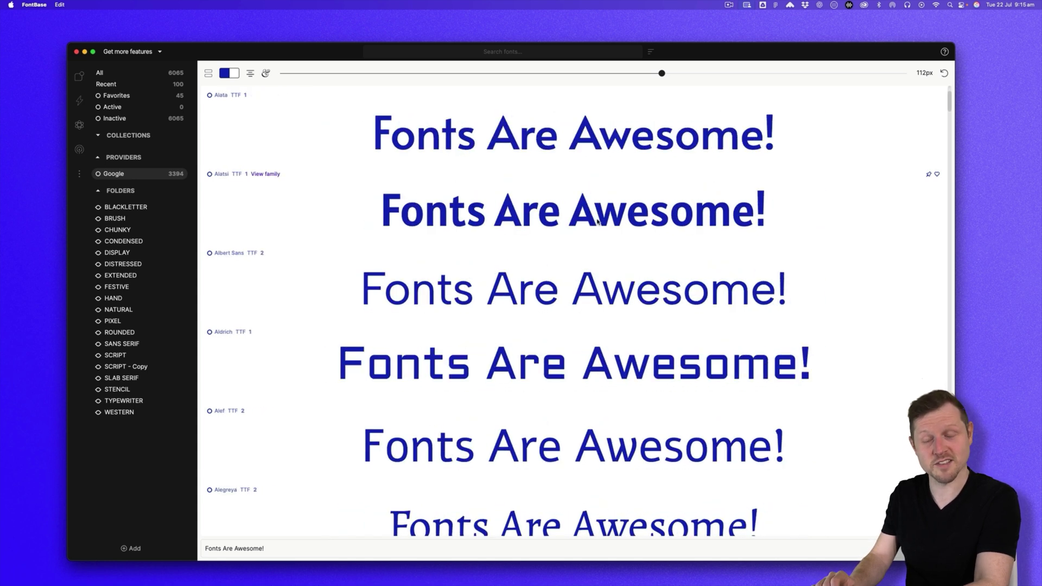
scroll(598, 221, "down", 10)
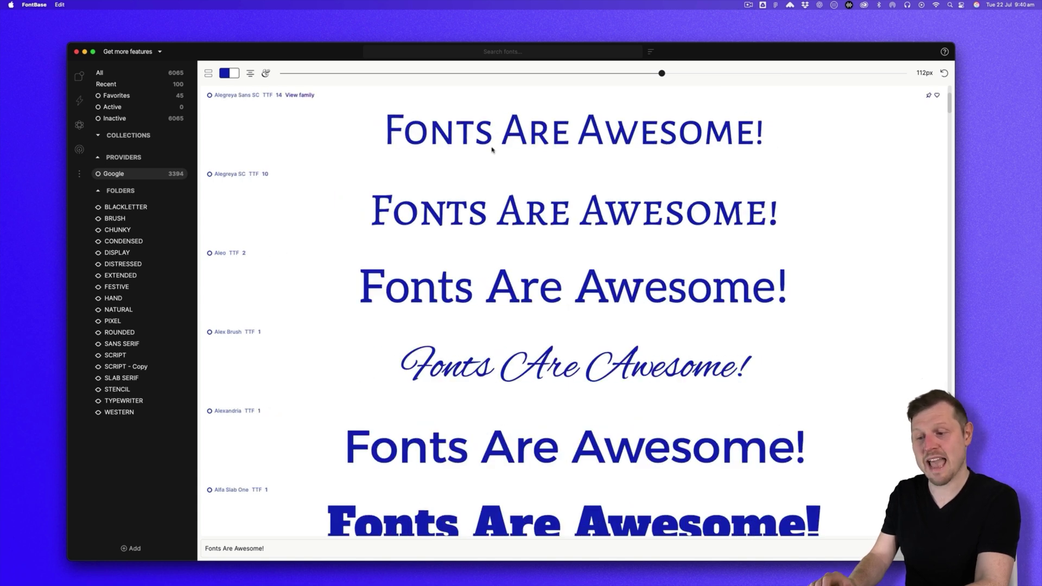
Step: Toggle preview alignment right then back to left, and list the STENCIL folder's fonts
left_click(250, 73)
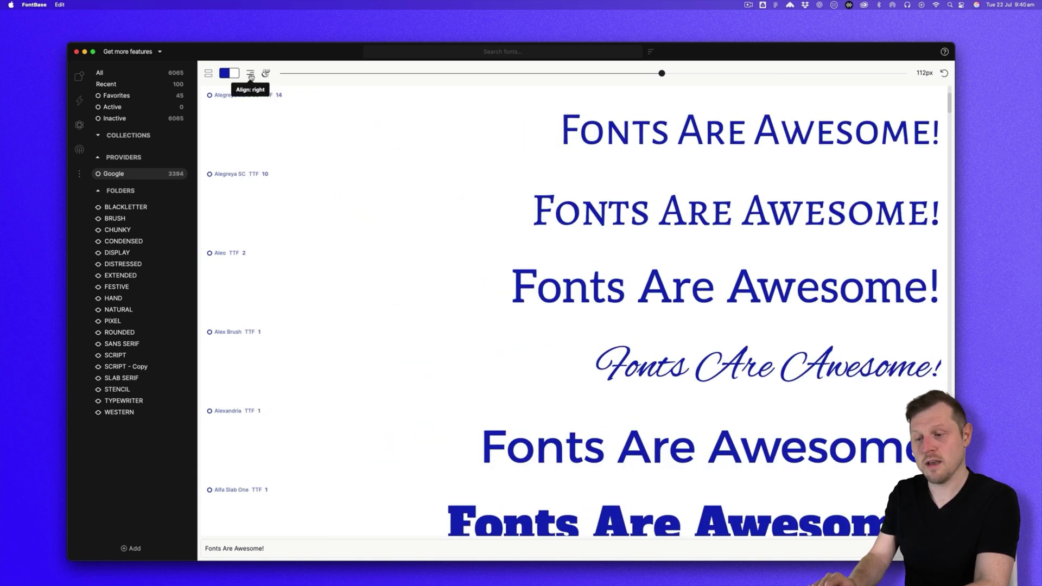
left_click(250, 73)
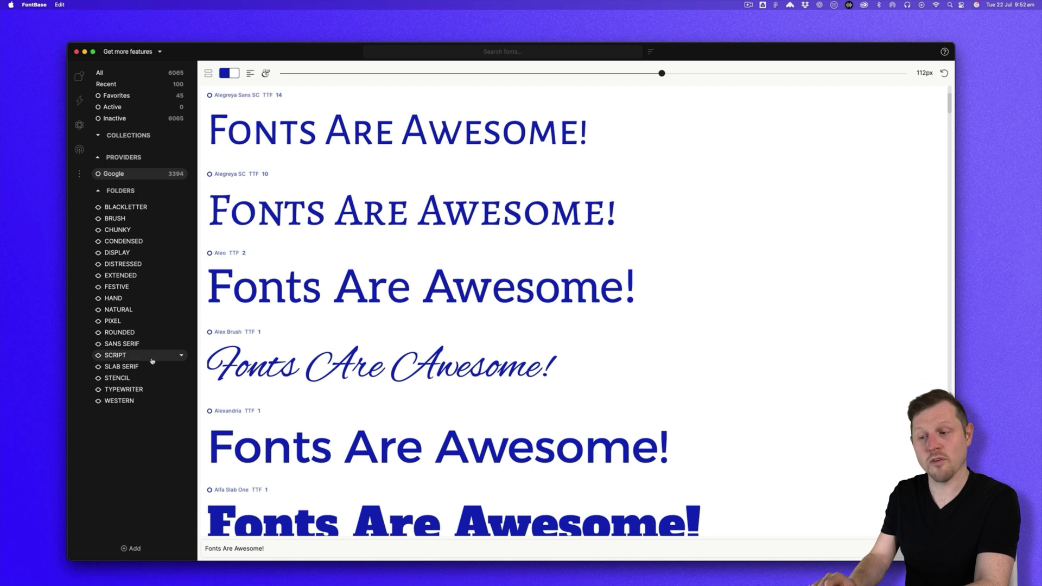
left_click(152, 360)
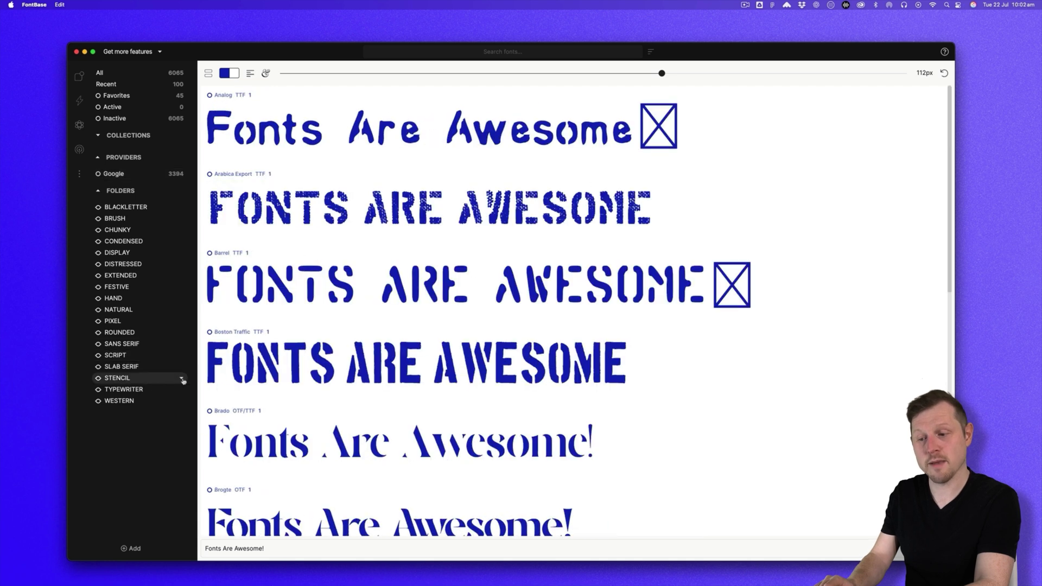
left_click(181, 377)
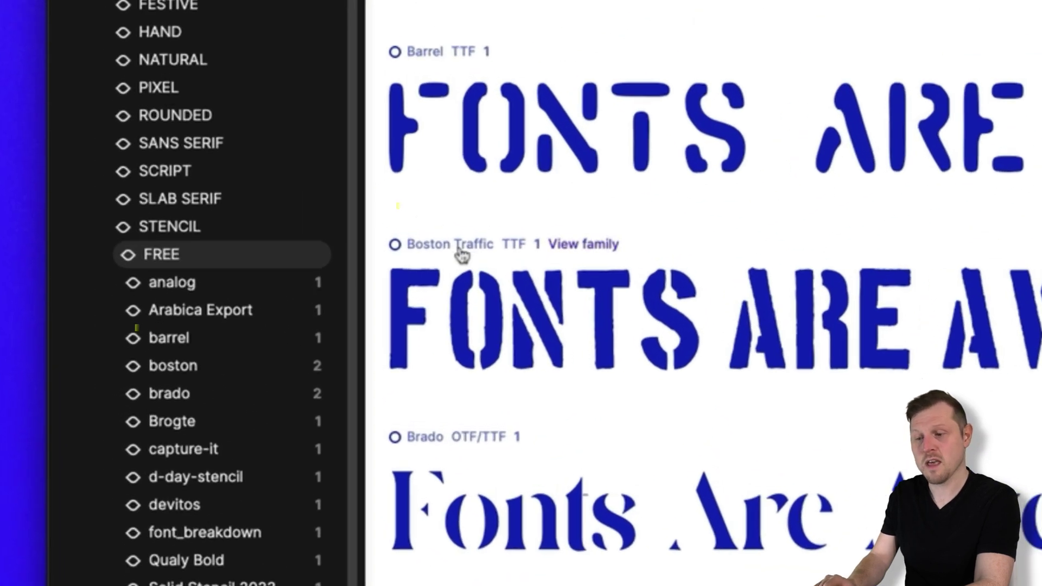
Step: Activate Boston Traffic, the Qualy Bold folder, and then all the free stencil fonts
left_click(395, 244)
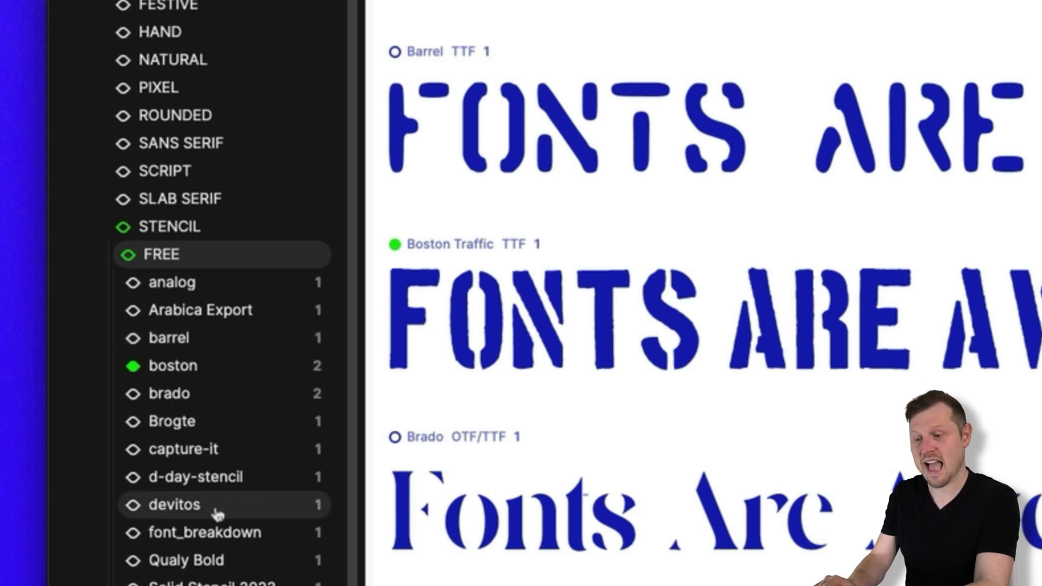
left_click(133, 560)
scroll(135, 521, "down", 4)
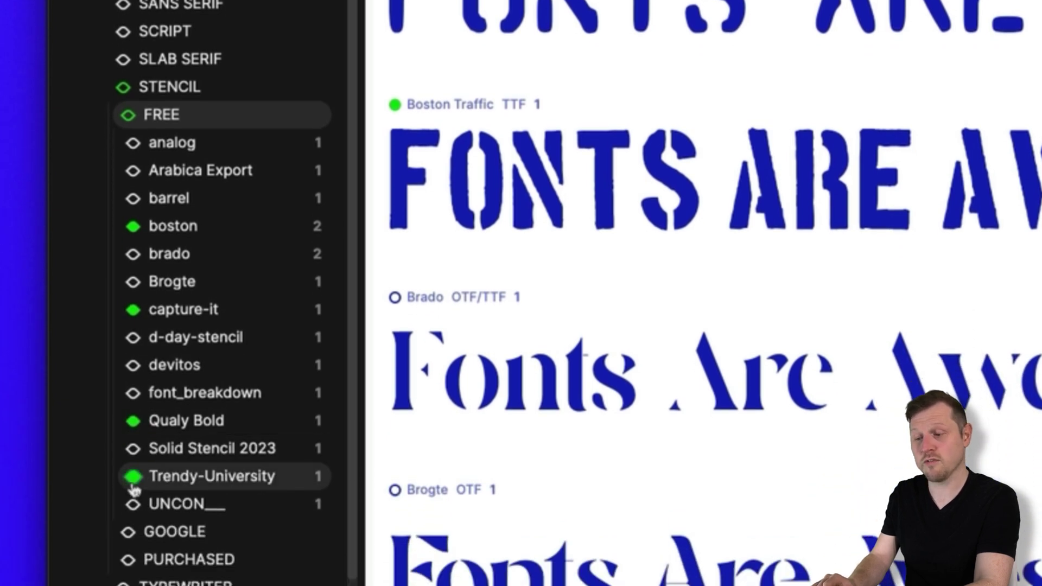
left_click(123, 89)
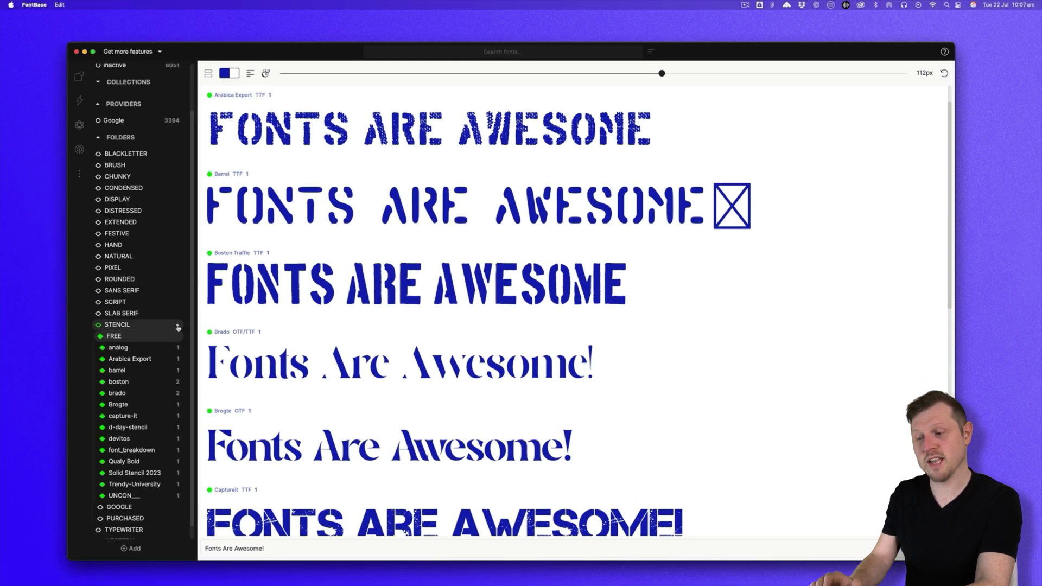
Step: Collapse STENCIL and enable auto-activation for the TYPEWRITER folder
left_click(177, 327)
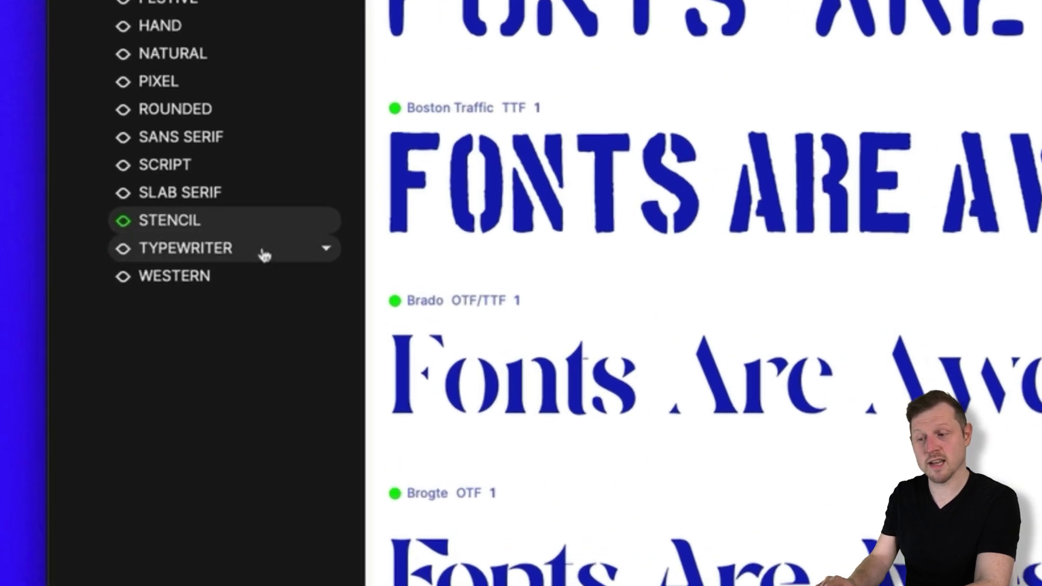
left_click(219, 254)
right_click(232, 254)
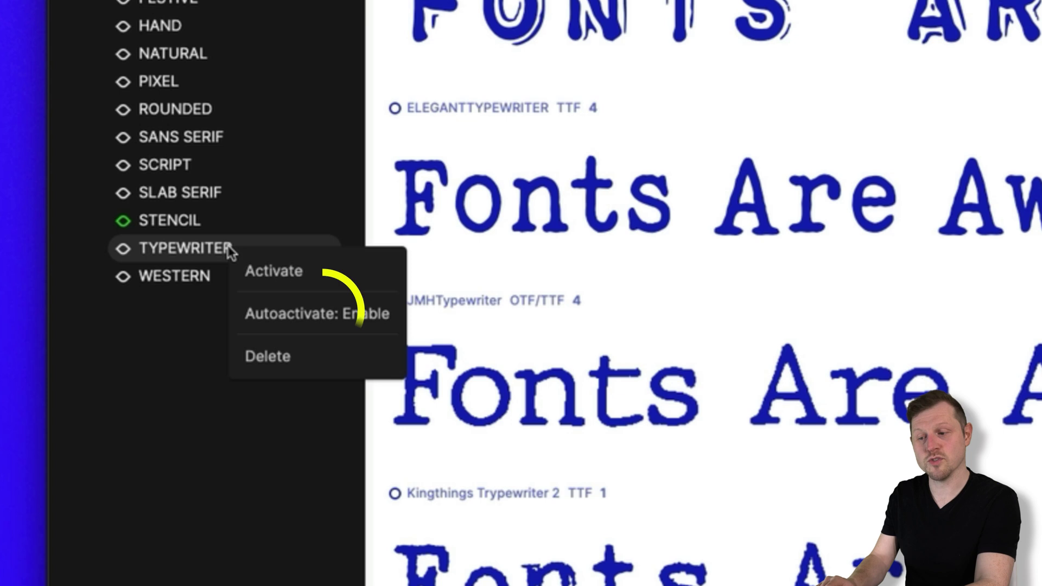
left_click(339, 309)
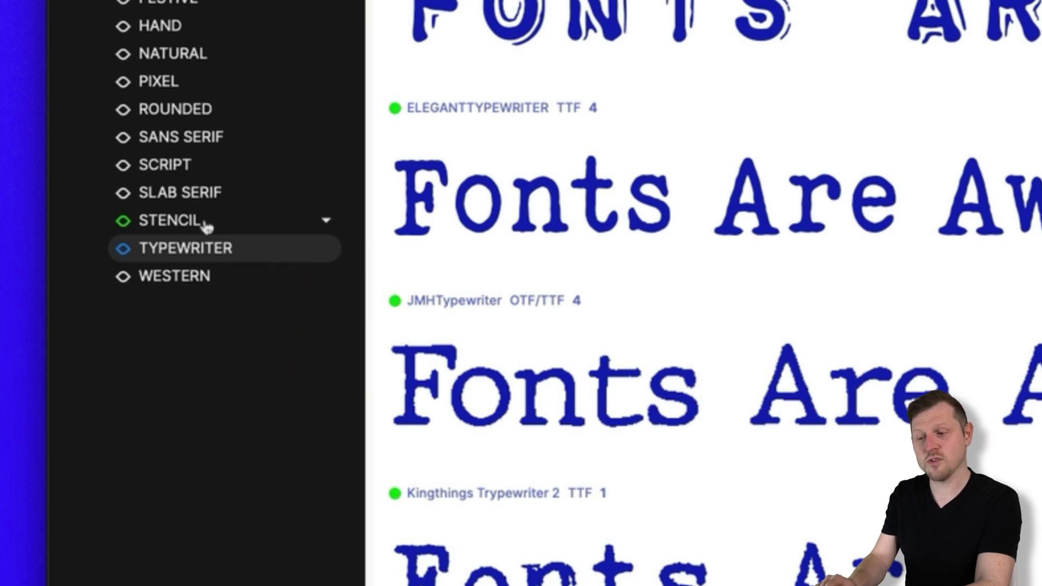
Step: Expand the STENCIL folder's contents, then expand the TYPEWRITER folder's subfolders
right_click(169, 271)
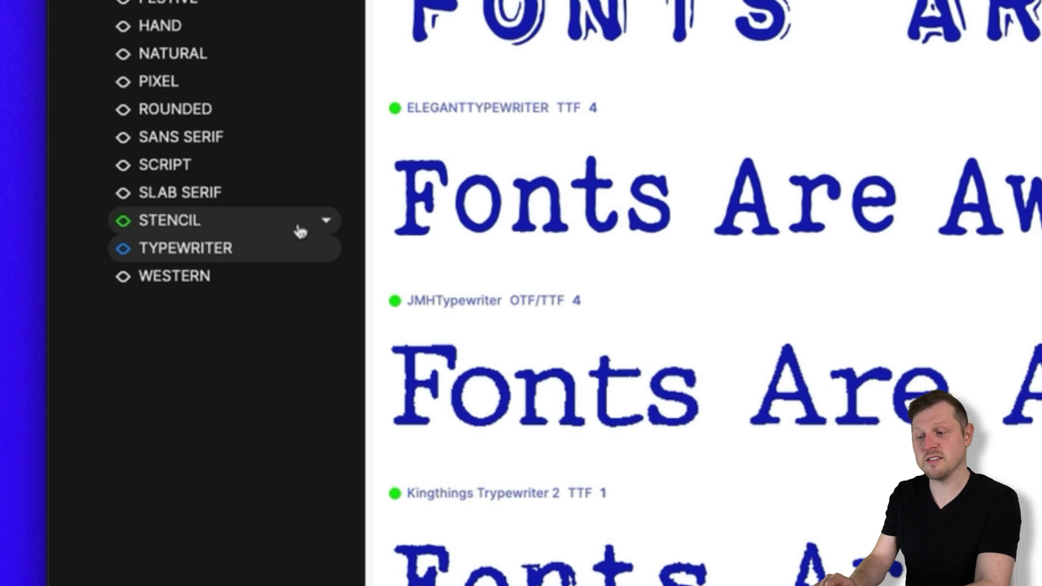
left_click(324, 223)
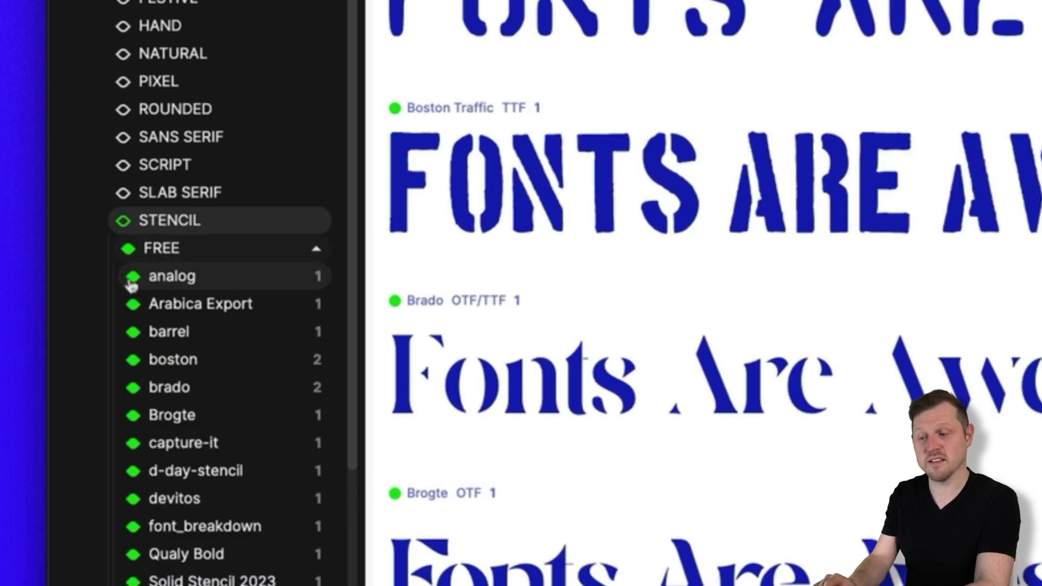
scroll(198, 368, "down", 3)
scroll(198, 368, "down", 1)
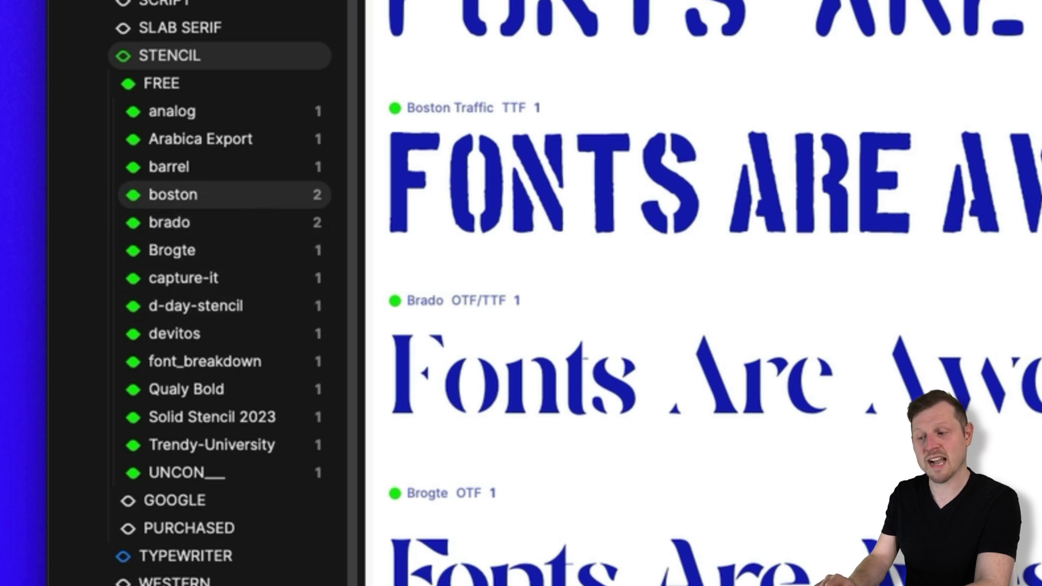
left_click(197, 564)
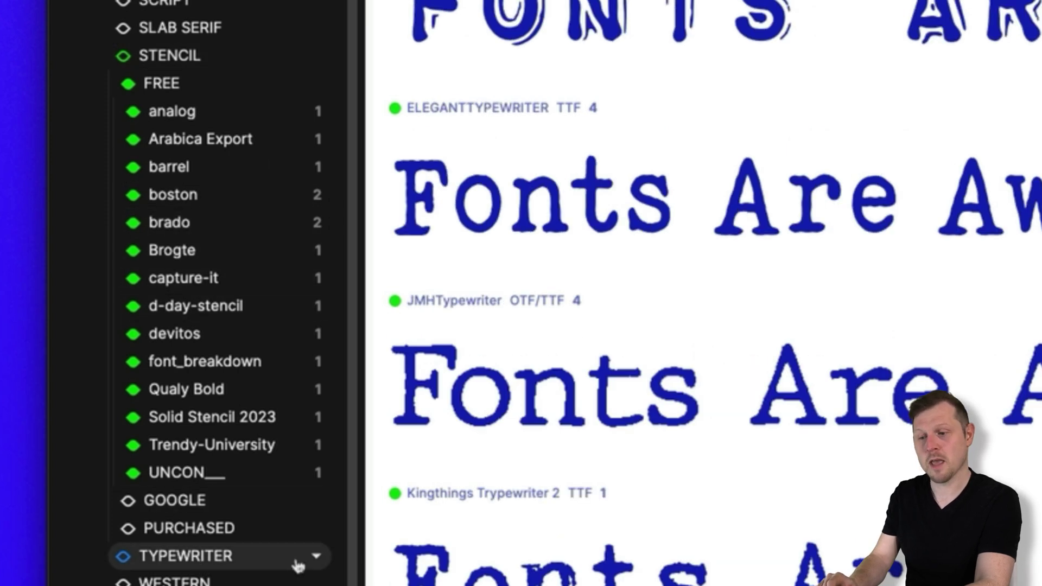
left_click(317, 559)
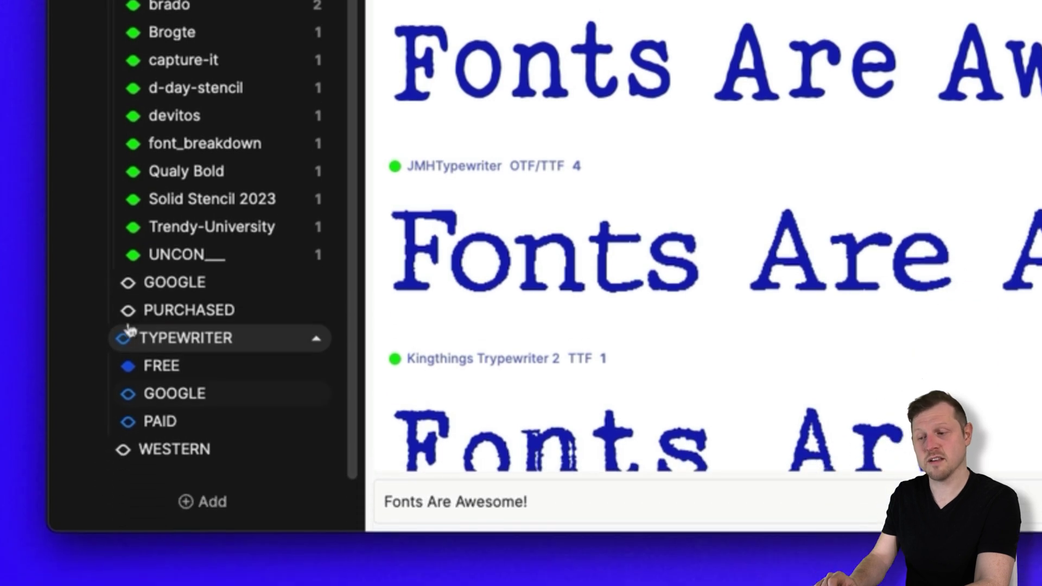
Step: Activate the free TYPEWRITER fonts, bringing the active font count to 38
left_click(317, 366)
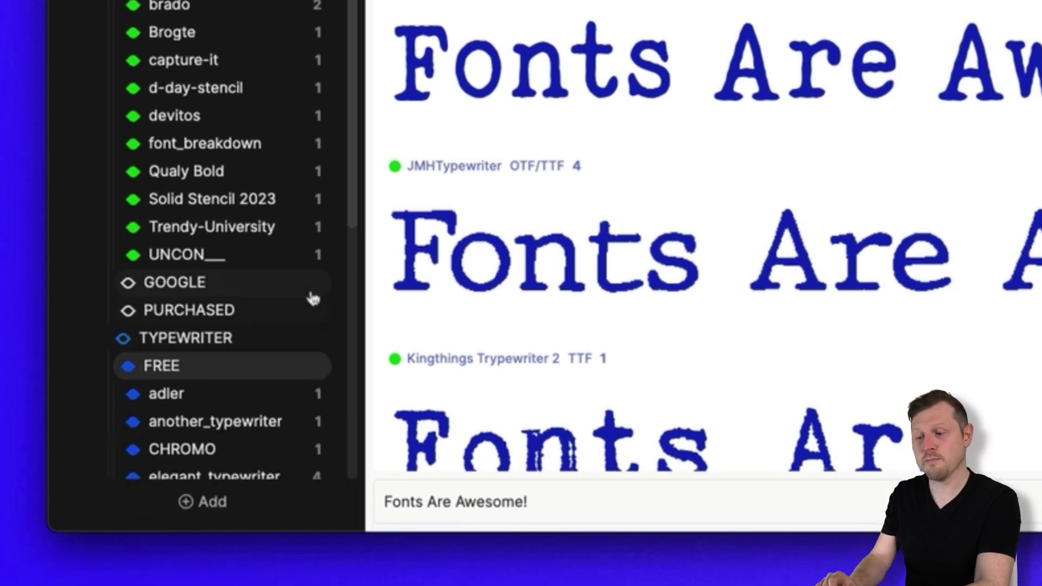
scroll(310, 296, "down", 5)
scroll(314, 298, "down", 3)
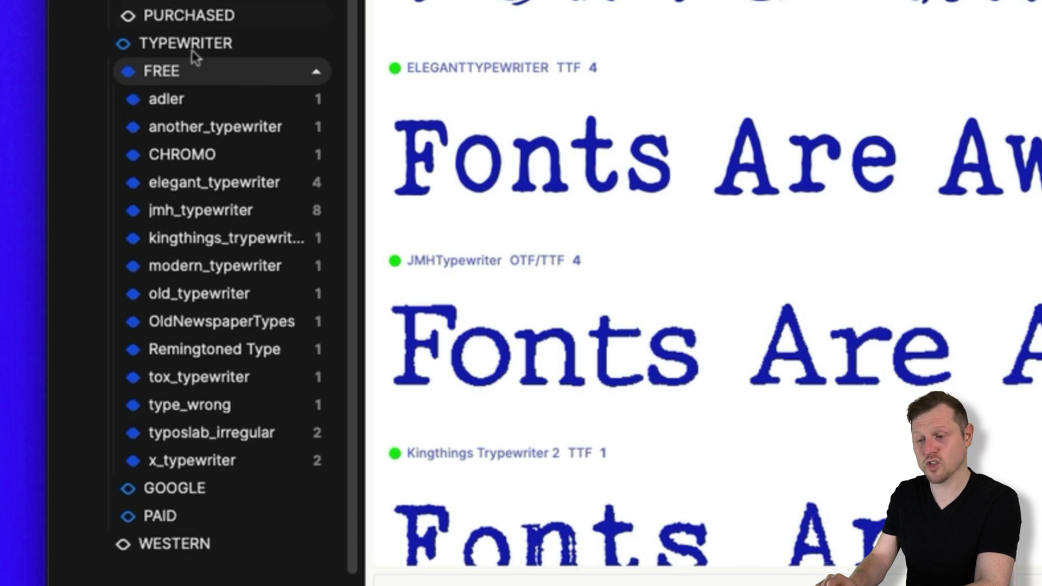
scroll(632, 28, "down", 3)
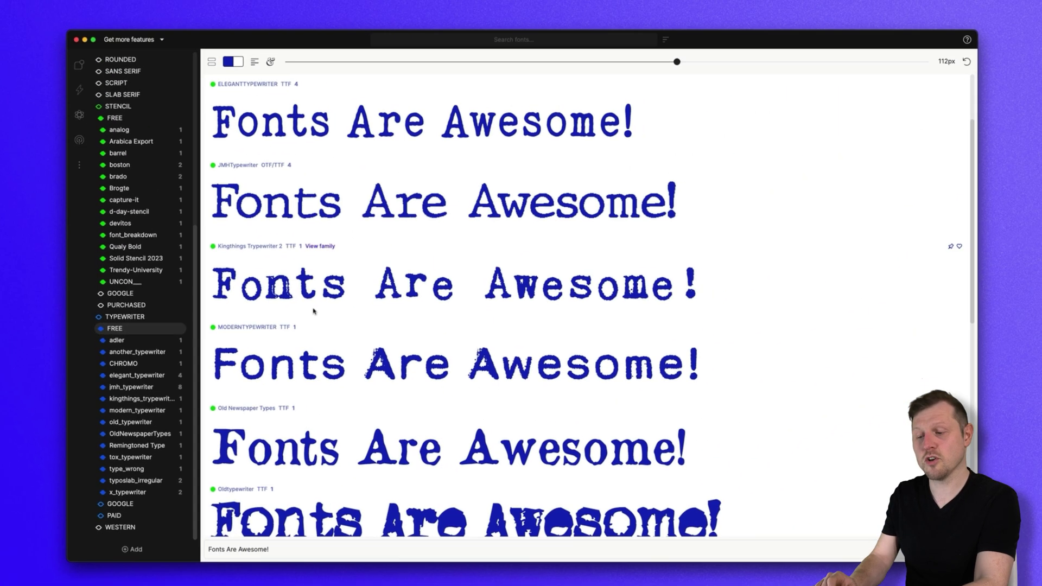
scroll(309, 315, "down", 2)
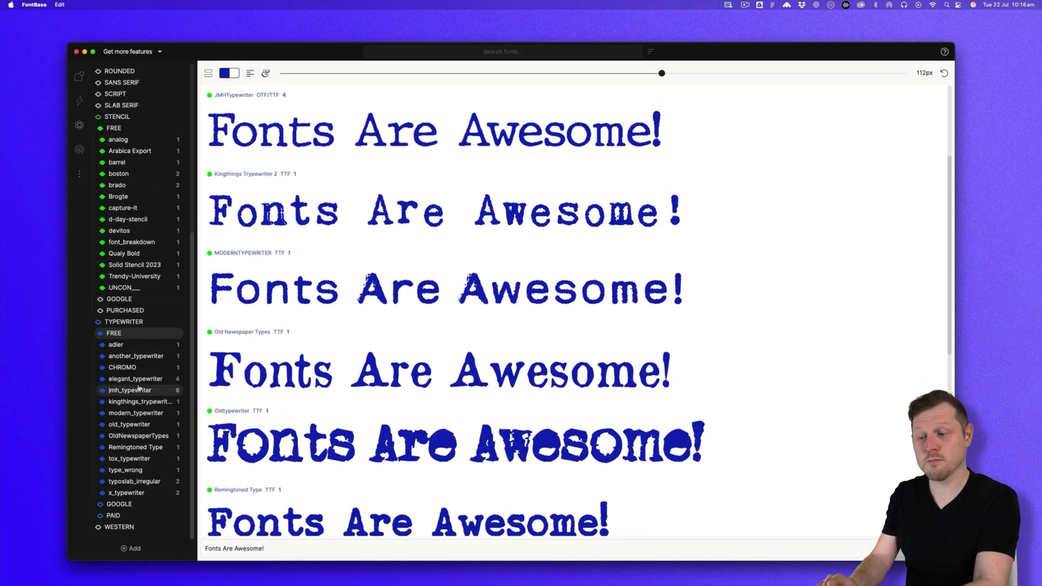
scroll(138, 387, "up", 1)
right_click(124, 335)
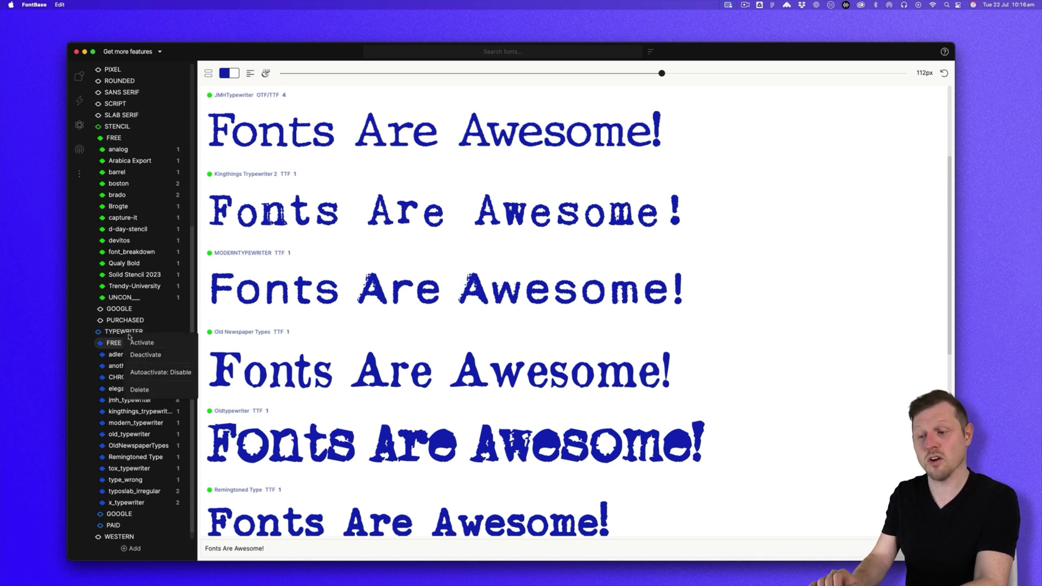
left_click(136, 344)
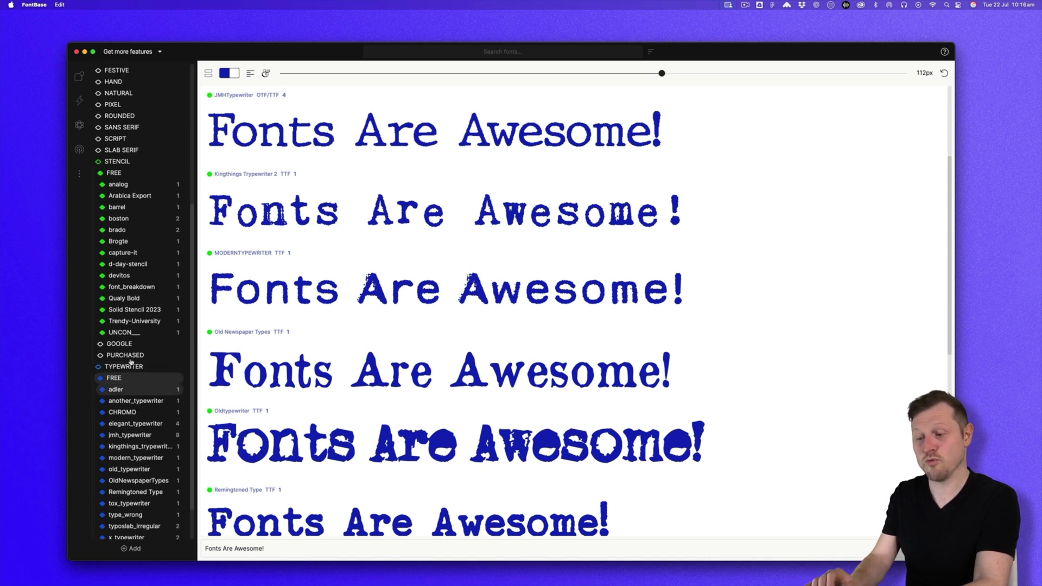
scroll(135, 367, "down", 1)
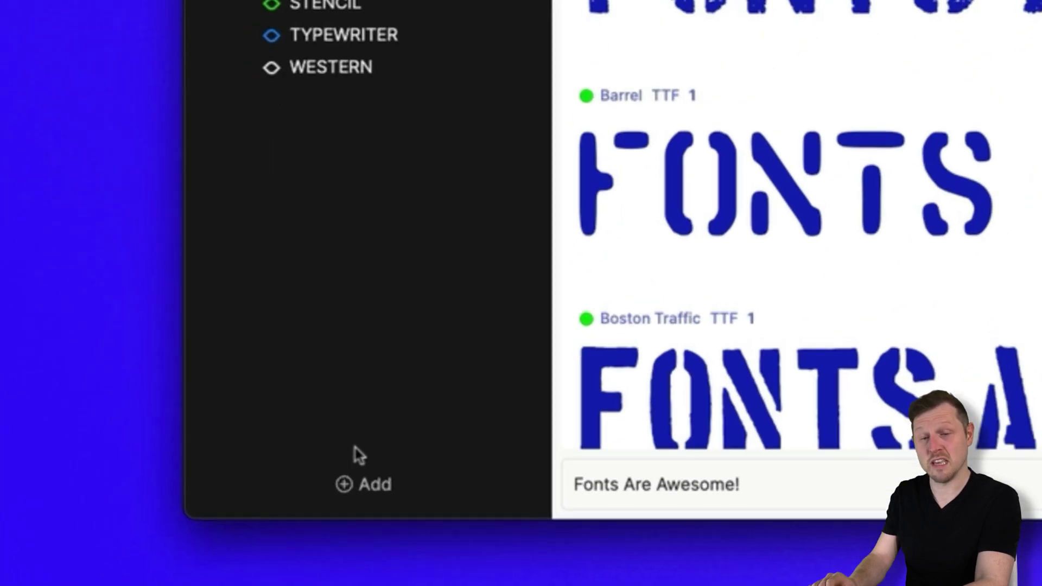
Step: Add the Downloads folder to the library as a watched folder
left_click(363, 484)
left_click(349, 440)
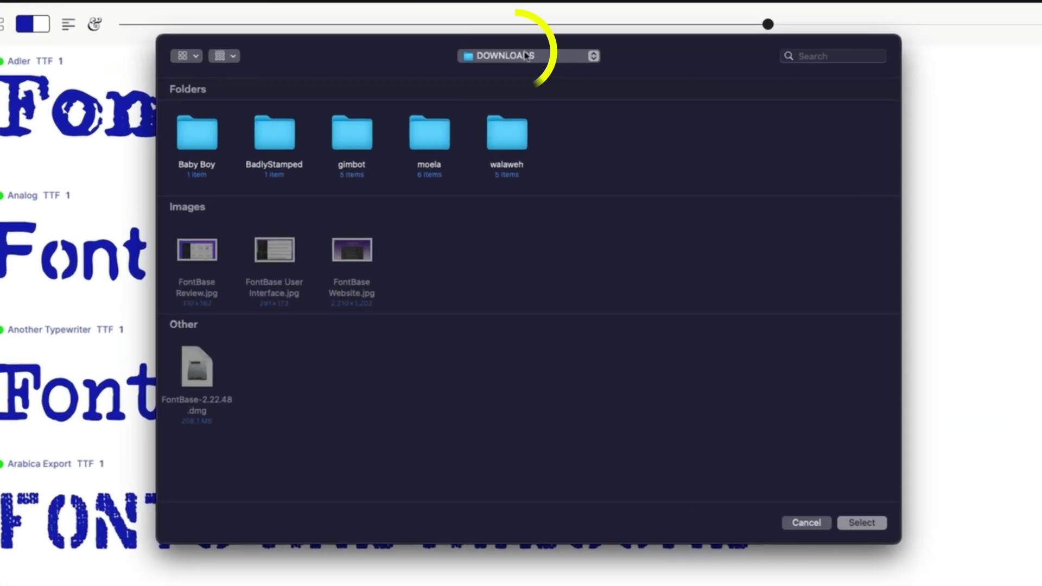
left_click(717, 366)
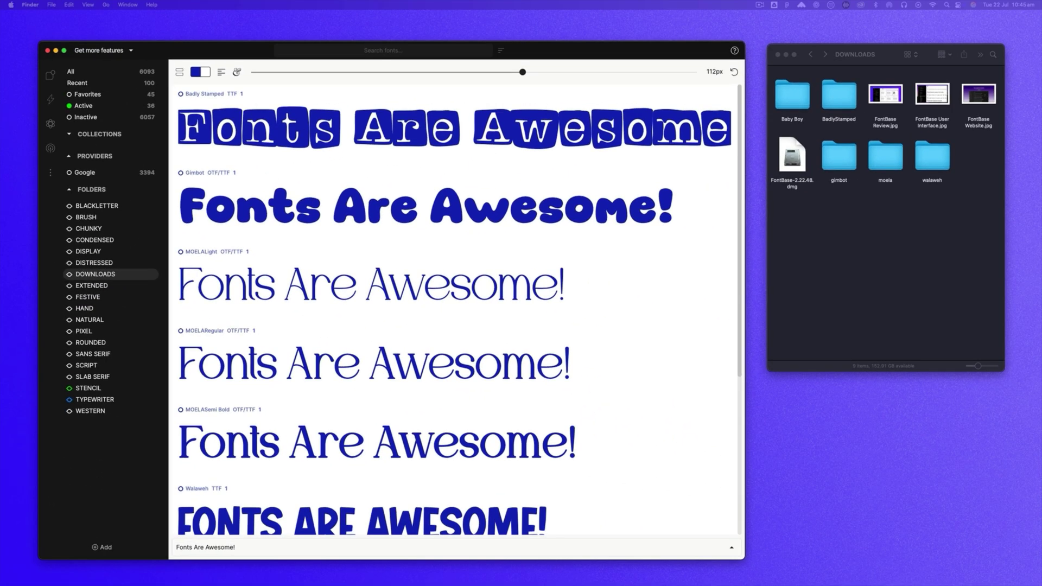
Step: Unzip toasty_milk.zip and drag the Toasty Milk folder into FontBase
left_click(928, 162)
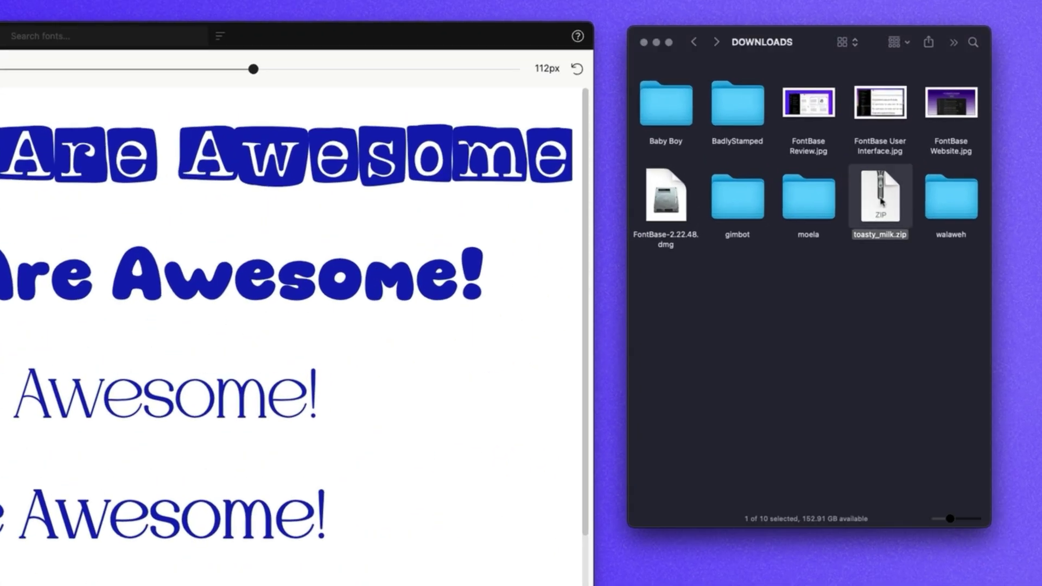
double_click(880, 202)
left_click_drag(880, 201, 526, 580)
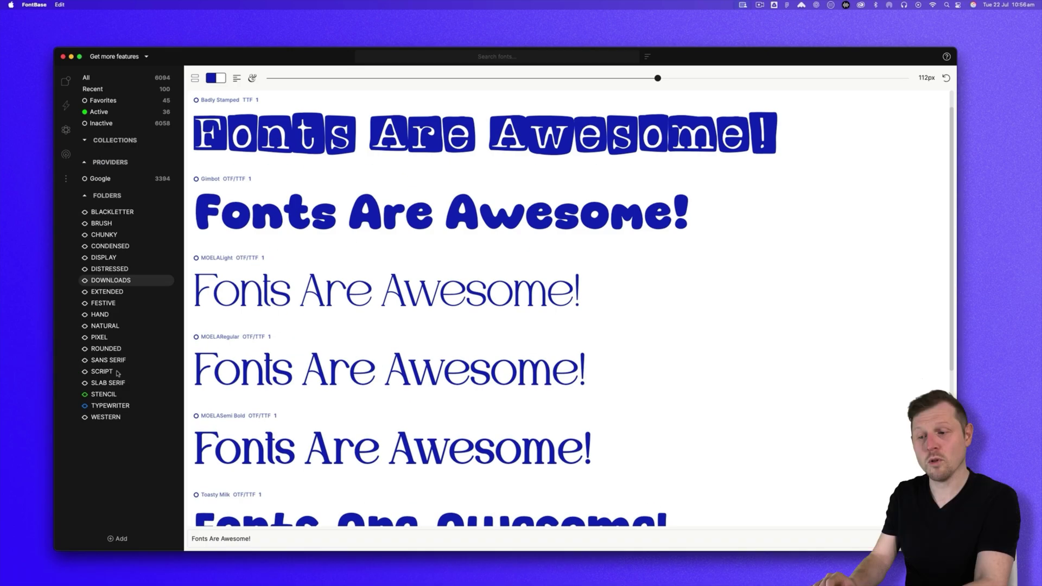
Step: In SCRIPT, pin Alkatra Regular to the top and enlarge previews to 174px
left_click(117, 372)
scroll(485, 266, "down", 3)
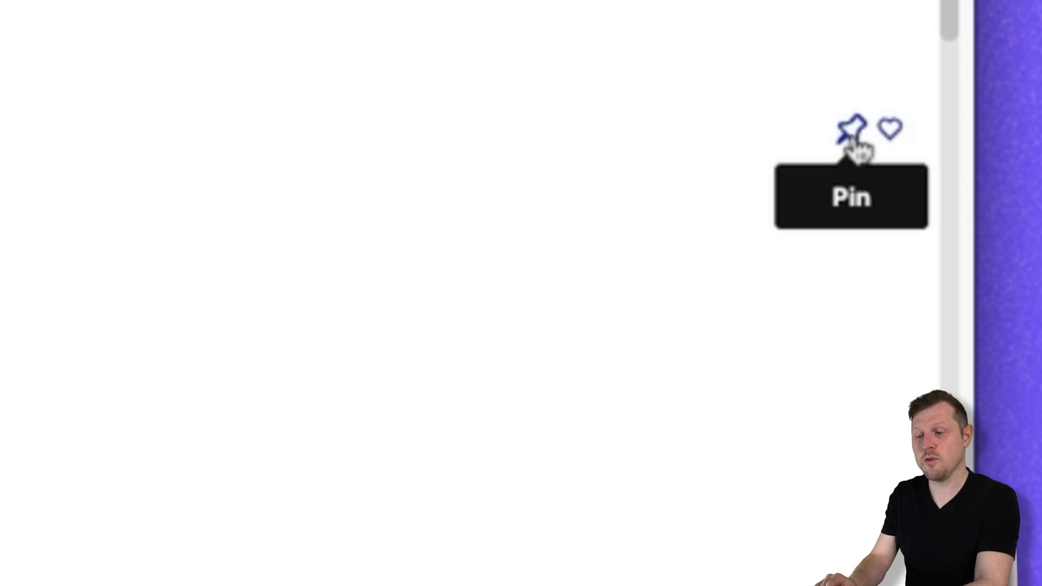
left_click(851, 132)
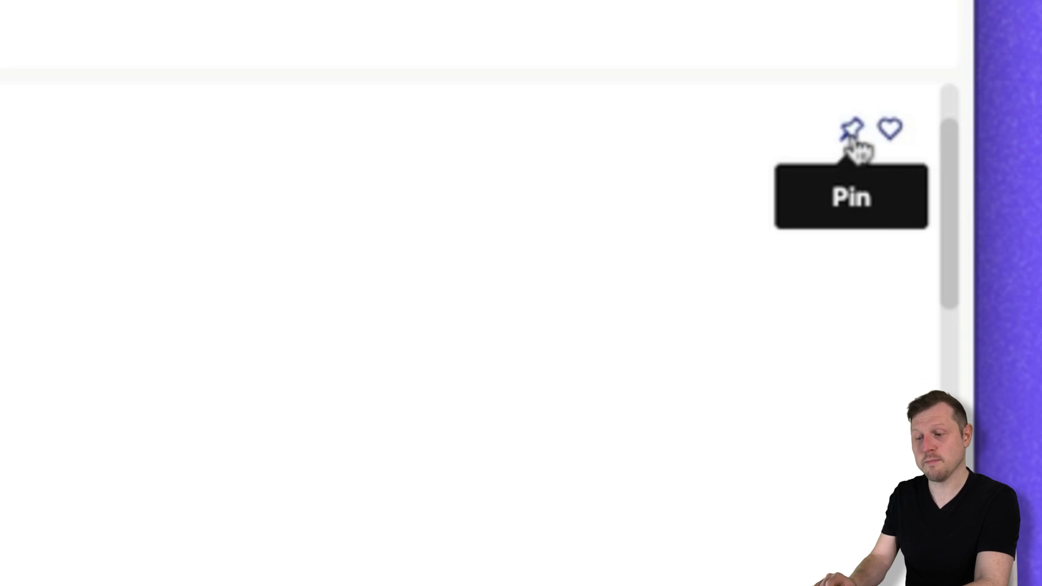
left_click_drag(708, 78, 886, 79)
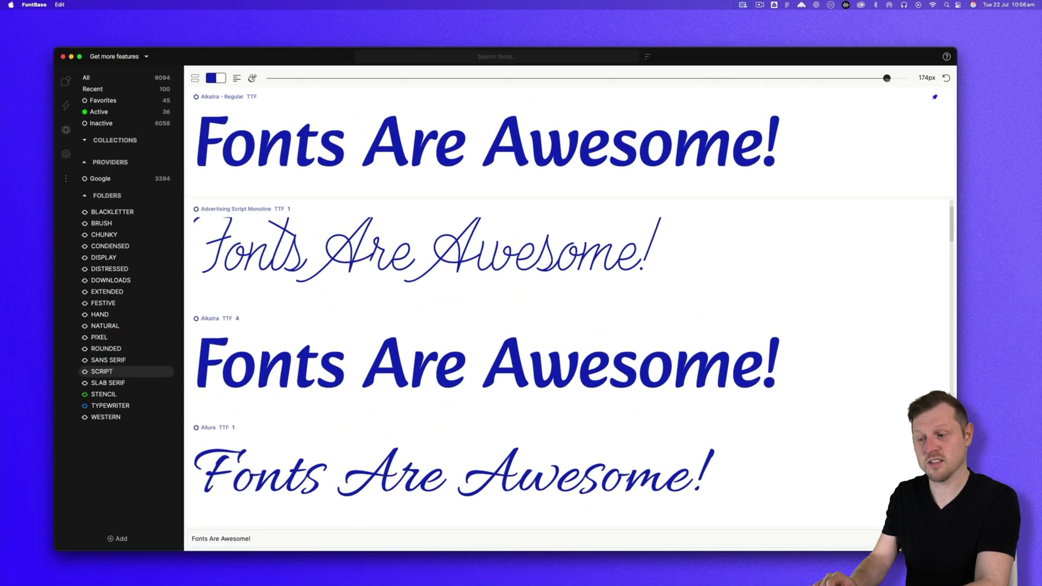
scroll(631, 281, "down", 10)
scroll(631, 281, "down", 4)
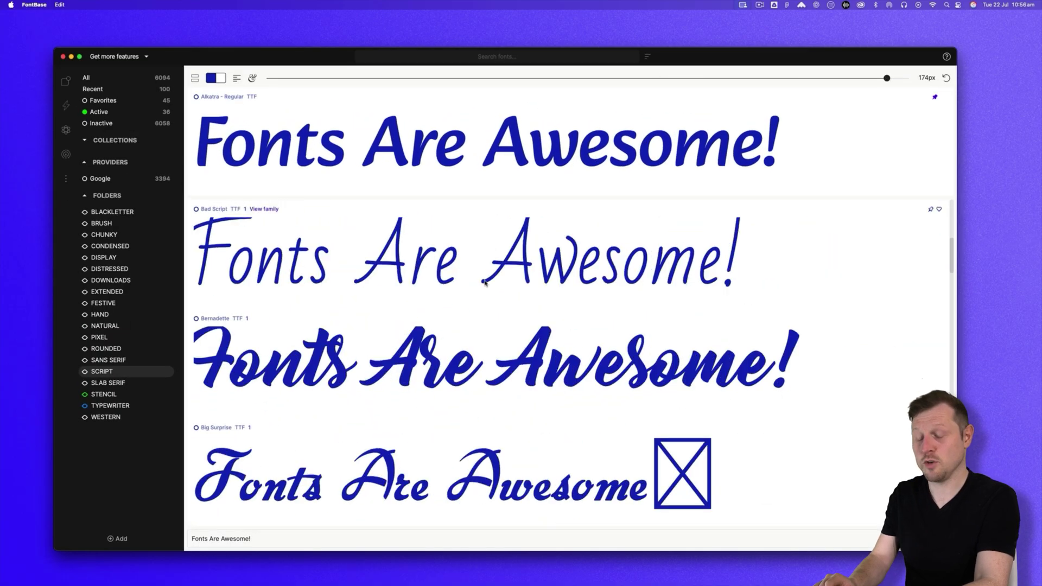
Step: Browse the DISPLAY folder's fonts with Alkatra still pinned
left_click(114, 258)
scroll(652, 268, "down", 8)
scroll(653, 268, "down", 12)
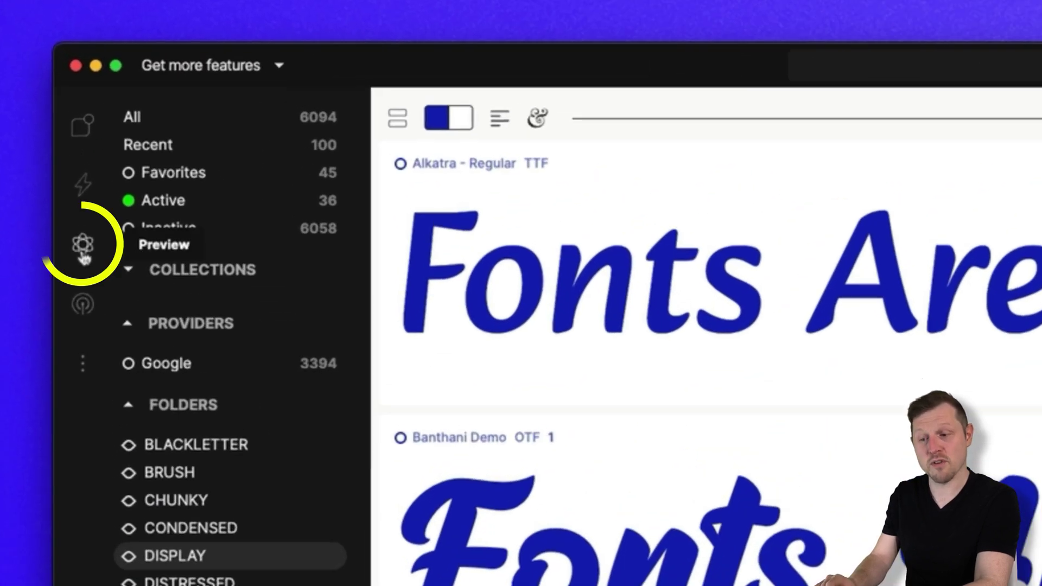
Step: Glance at the typographic preview page, then shrink library previews to 72px
left_click(82, 249)
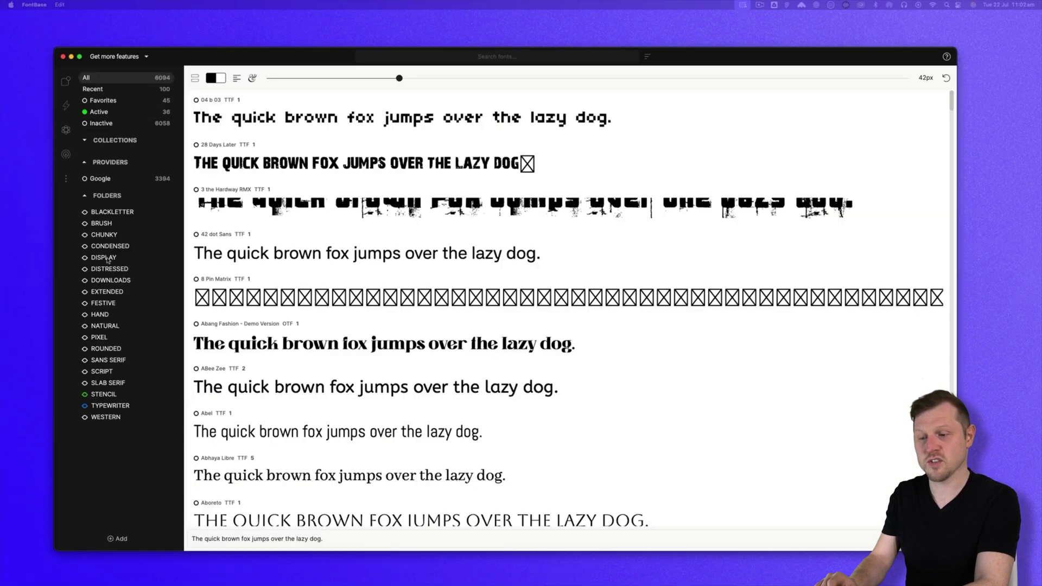
left_click(104, 257)
left_click_drag(401, 79, 513, 80)
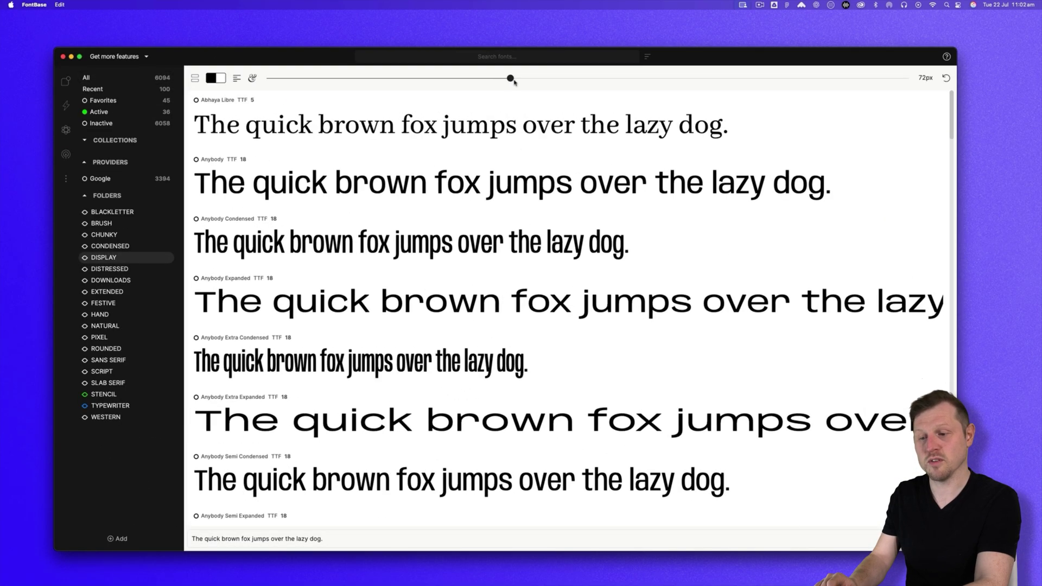
scroll(474, 326, "down", 10)
Step: Set Aventi as Preview Font A and Breeze Sans Light as Preview Font B
right_click(428, 309)
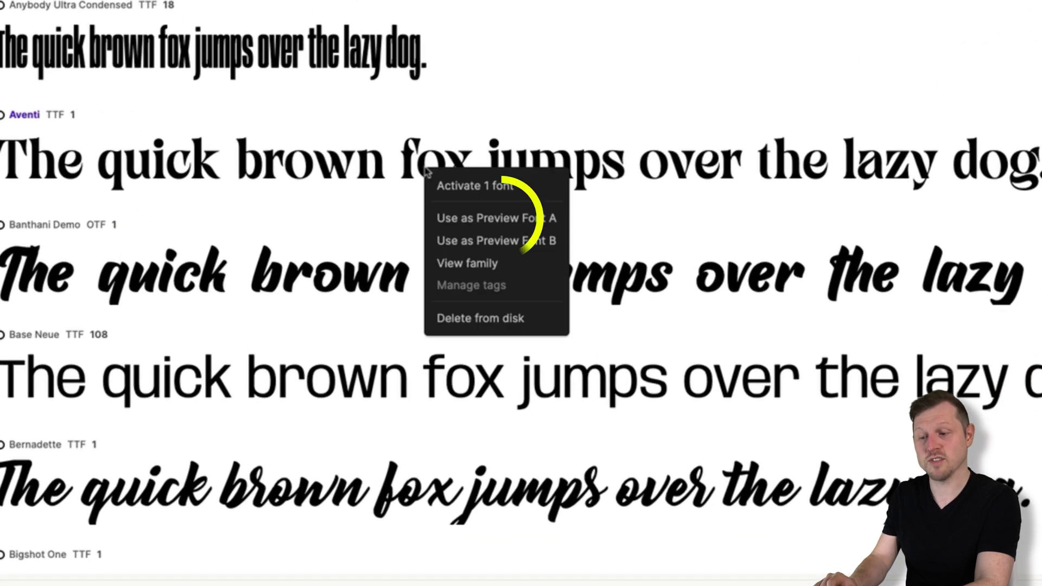
left_click(478, 217)
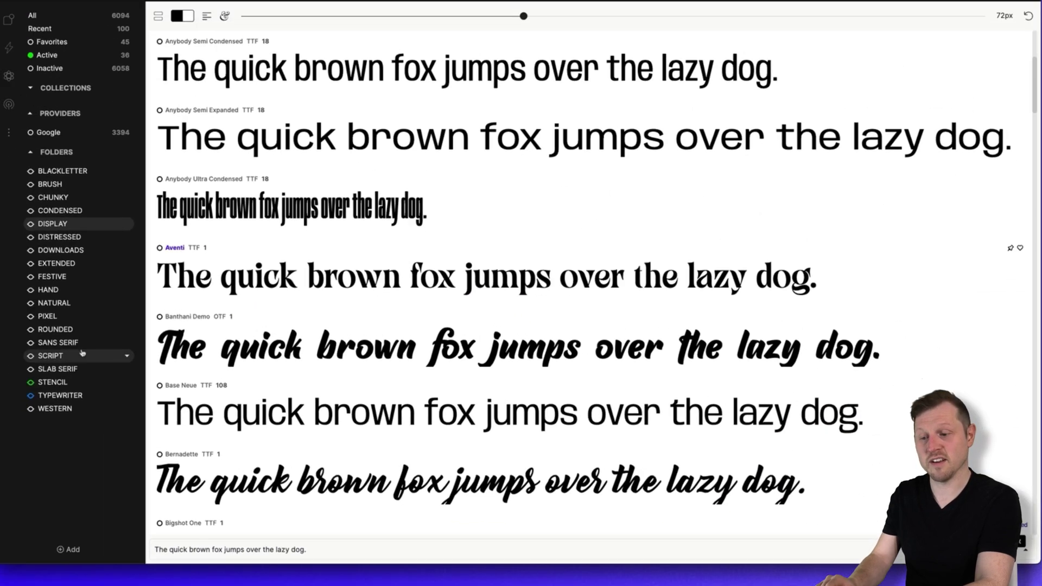
left_click(91, 350)
scroll(360, 305, "down", 10)
left_click(413, 234)
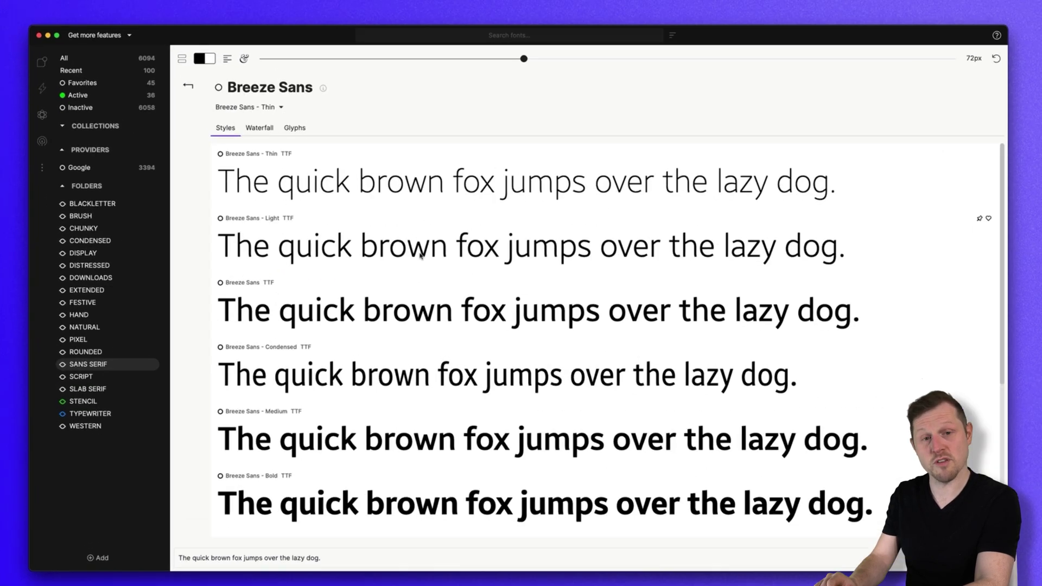
right_click(407, 250)
left_click(456, 290)
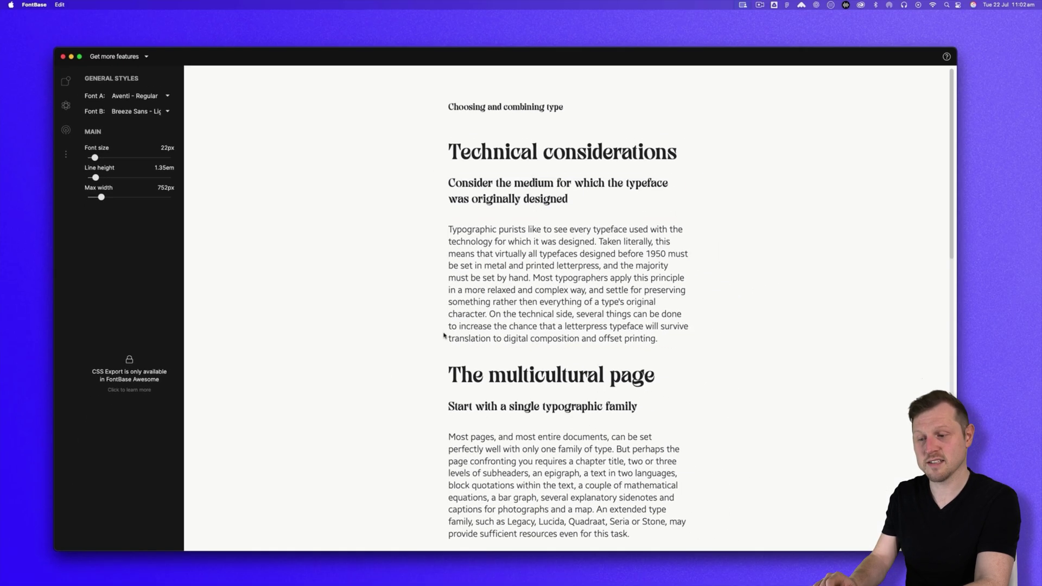
Step: Enlarge the H3 and H5 headings in the type tester
left_click(521, 153)
left_click_drag(108, 174, 101, 175)
left_click(543, 231)
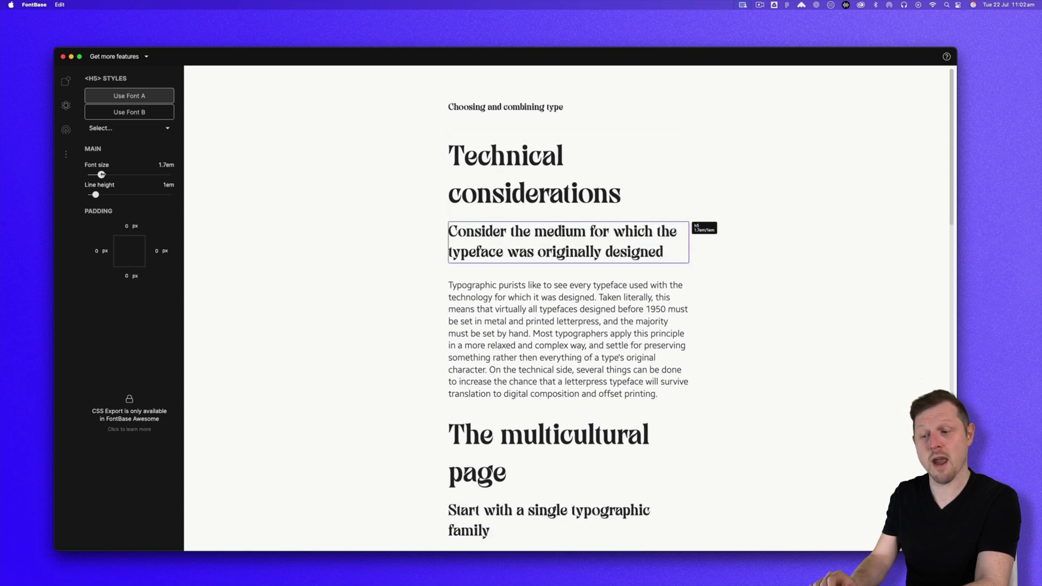
left_click(297, 229)
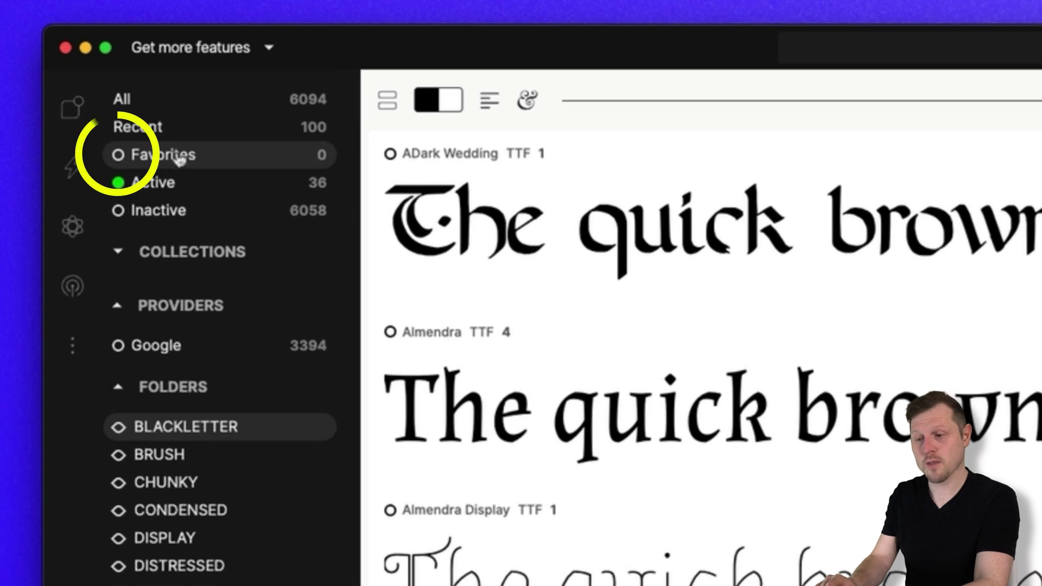
Step: Drag the Angelrhapsody fonts onto Favorites
scroll(700, 326, "down", 5)
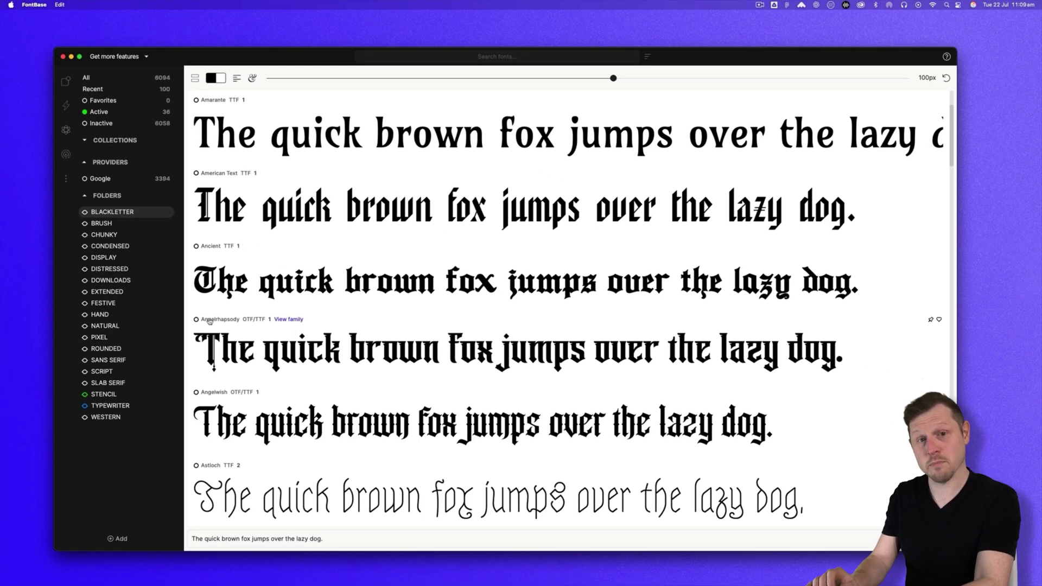
left_click_drag(233, 320, 193, 190)
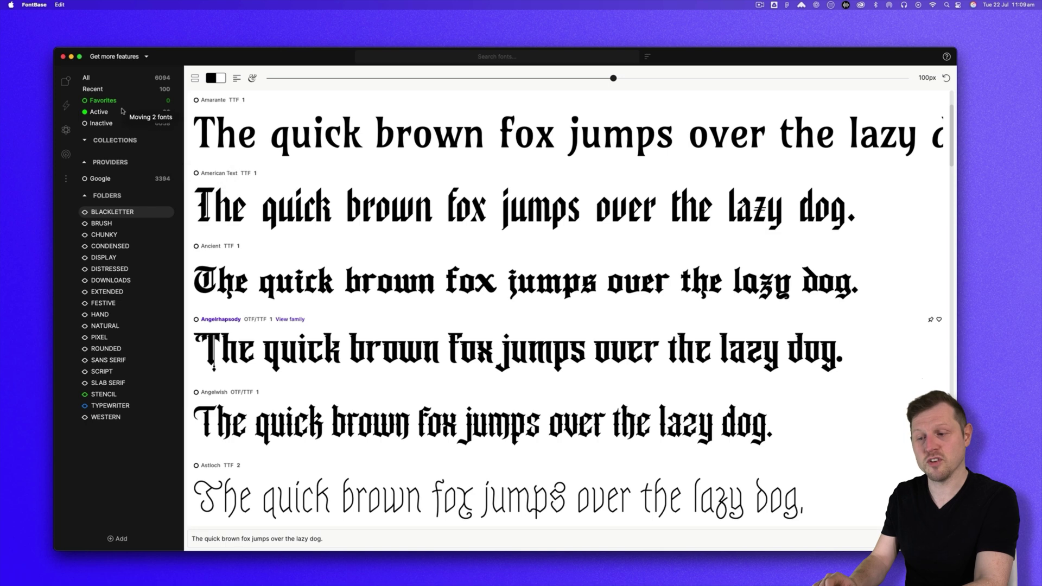
left_click_drag(120, 110, 120, 107)
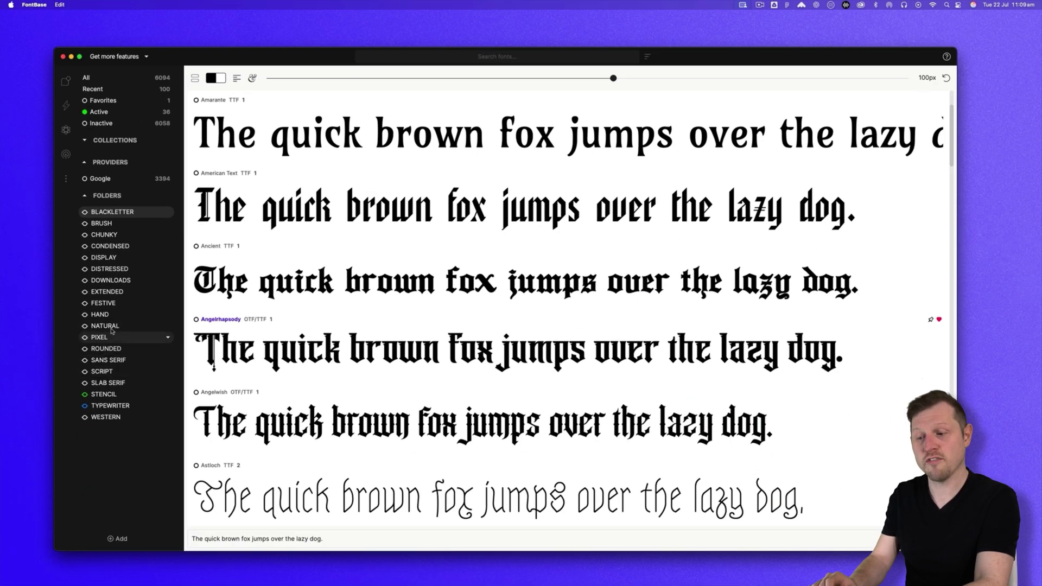
Step: Browse the NATURAL folder, then show all Favorites fonts
left_click(252, 552)
scroll(596, 320, "down", 5)
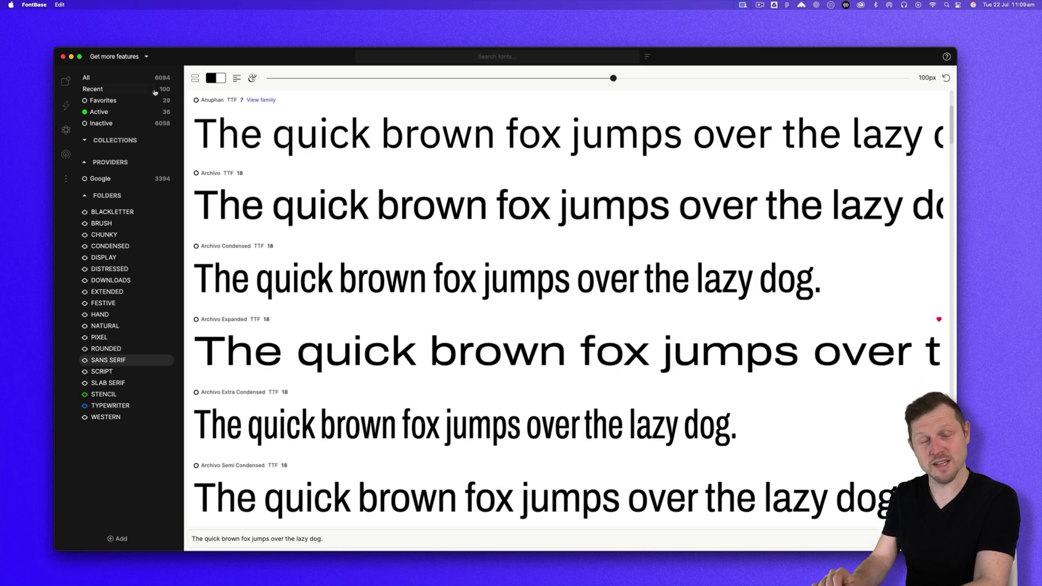
left_click(155, 100)
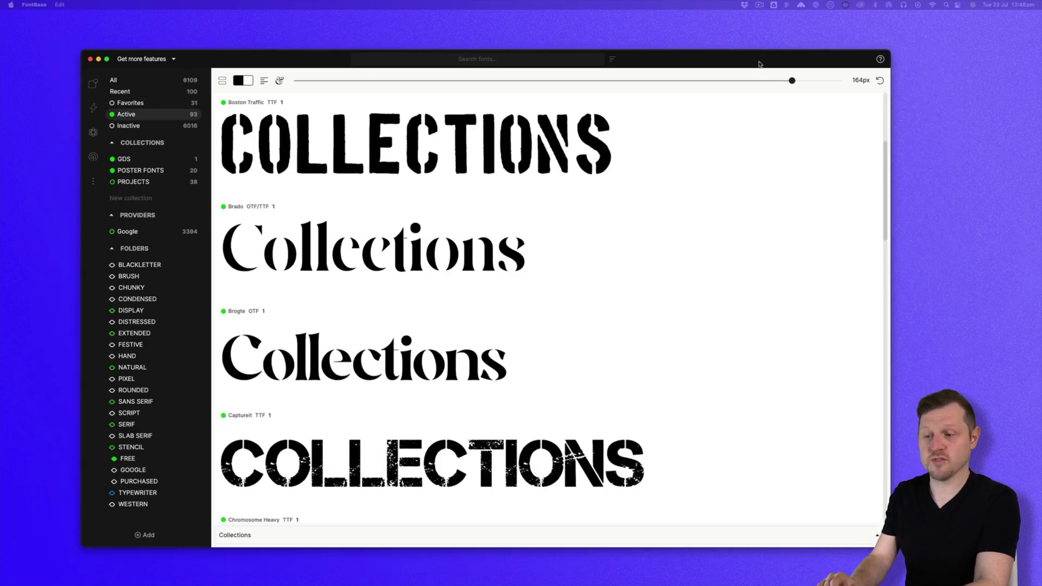
left_click(759, 64)
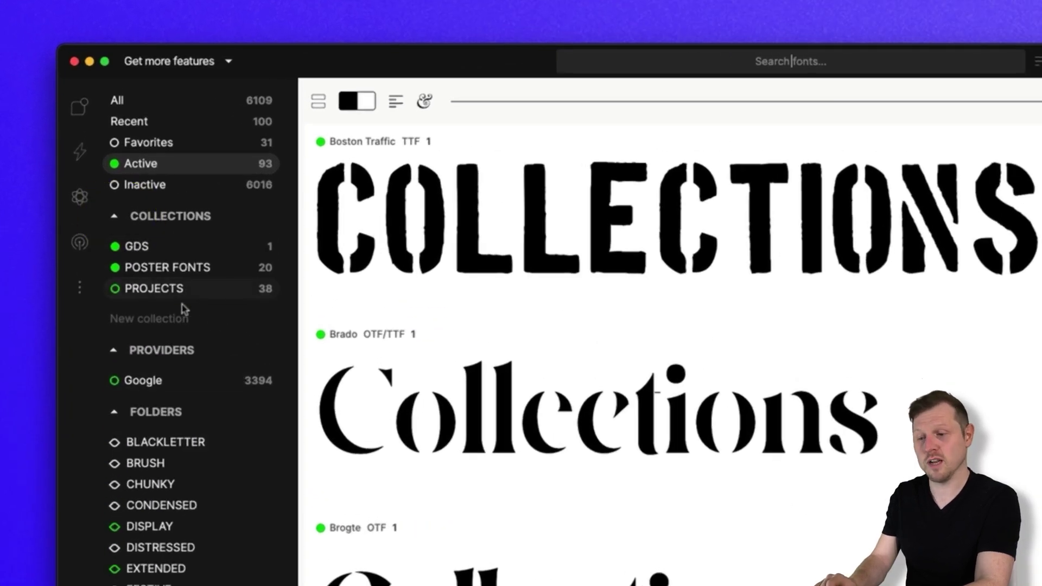
Step: Expand PROJECTS and view the fonts in POSTER FONTS and PROJECTS
left_click(269, 291)
left_click(264, 269)
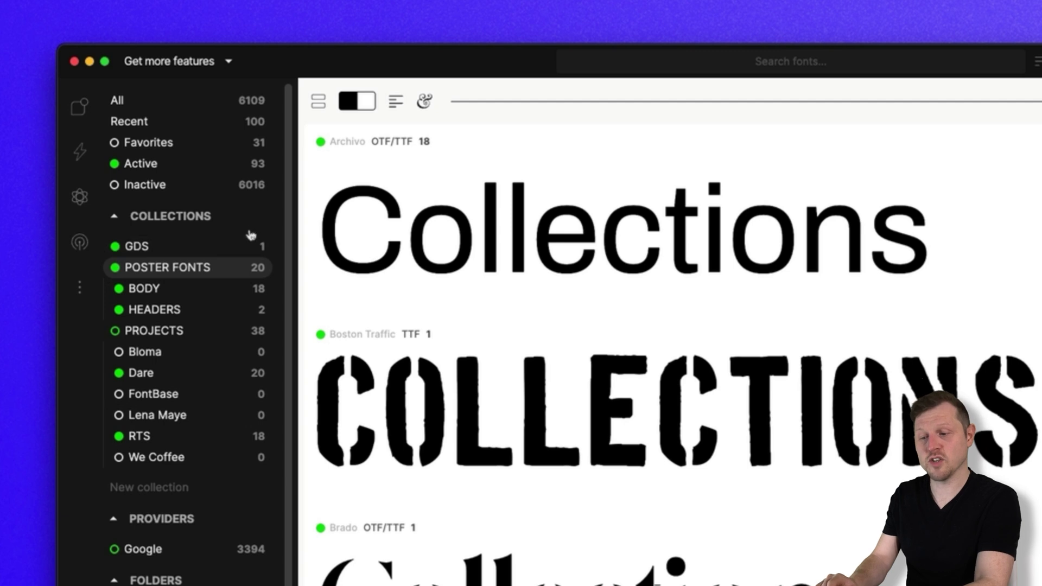
left_click(185, 336)
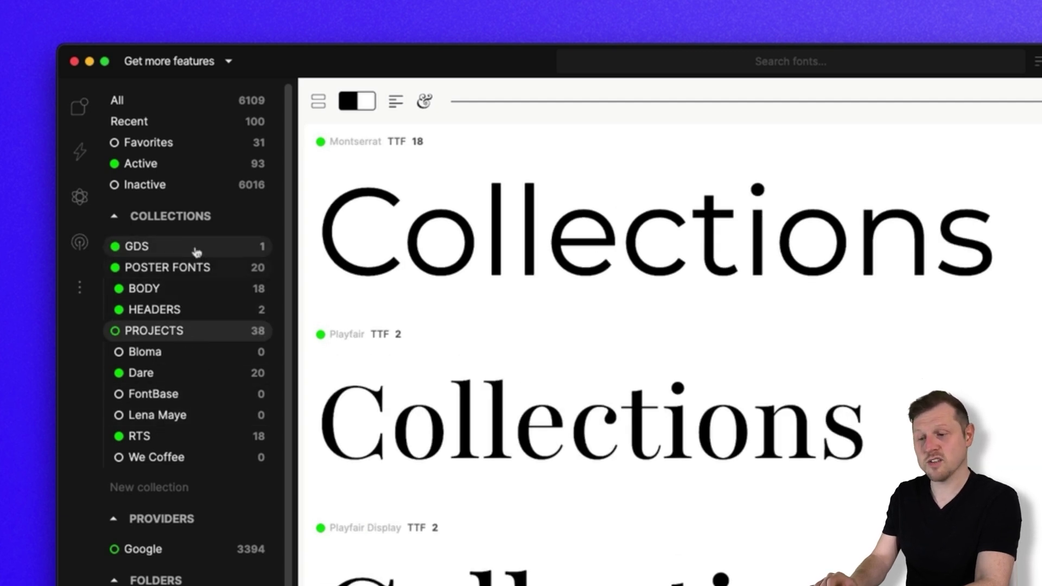
mouse_move(308, 413)
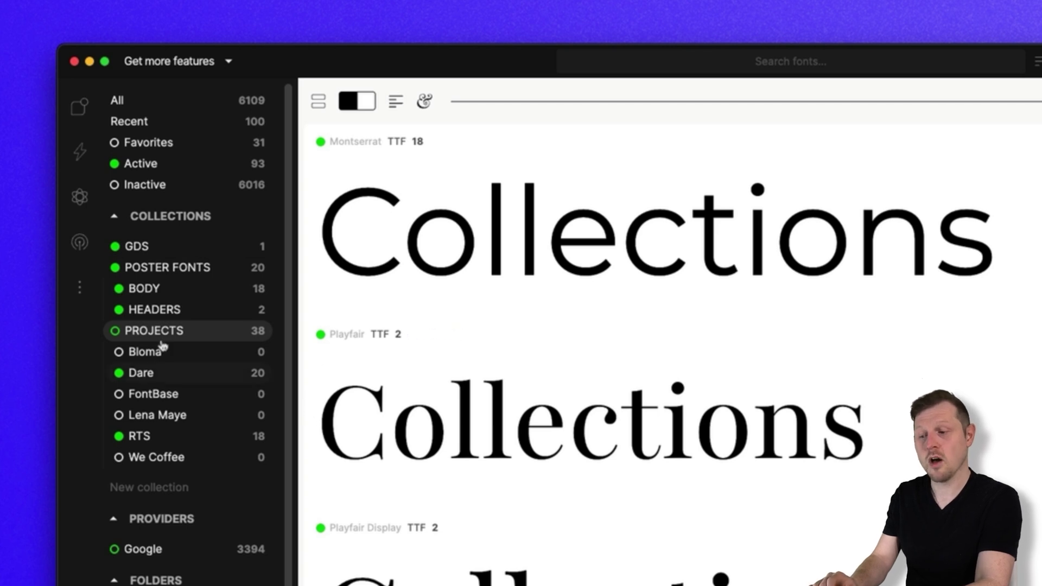
scroll(353, 328, "down", 5)
Step: Preview the Dare, RTS and BODY collections, then return to POSTER FONTS
left_click(199, 372)
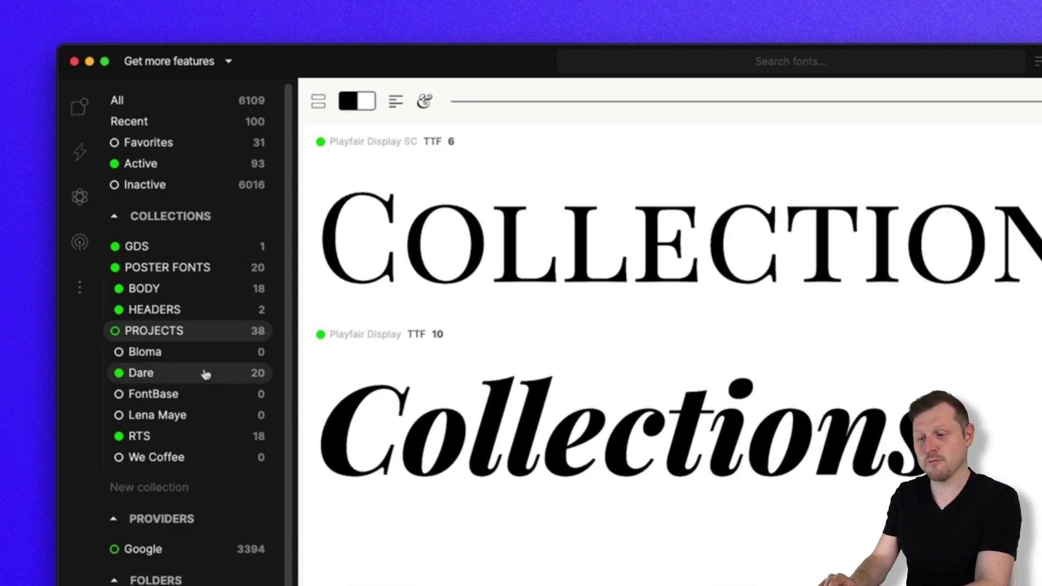
left_click(192, 442)
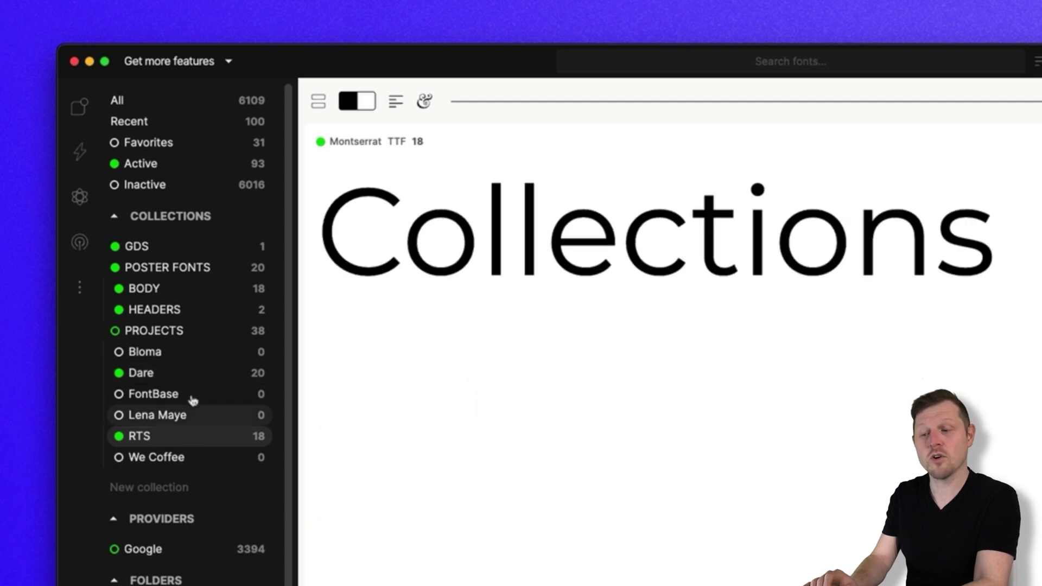
left_click(144, 290)
left_click(180, 272)
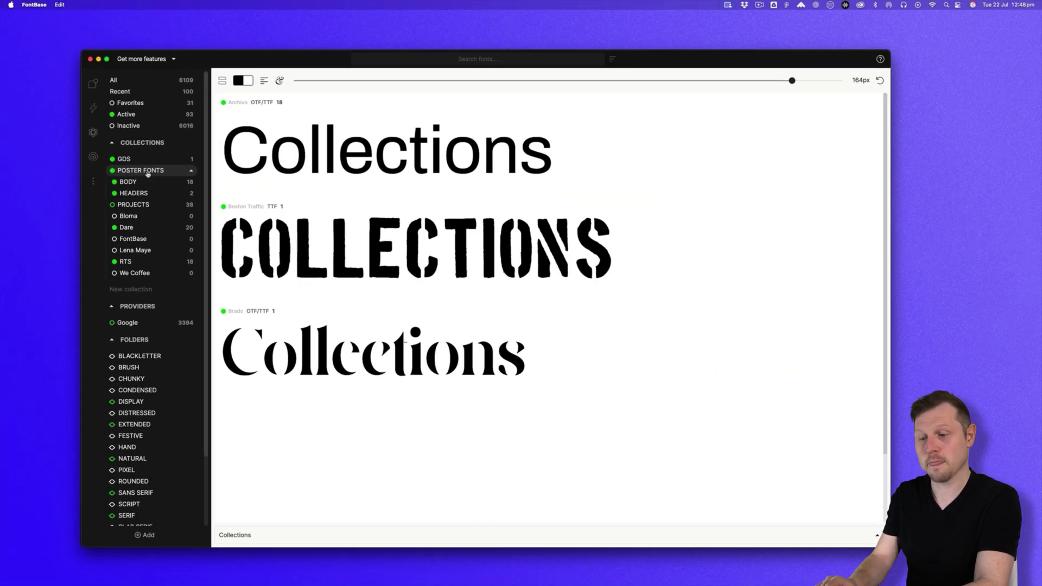
scroll(174, 378, "down", 3)
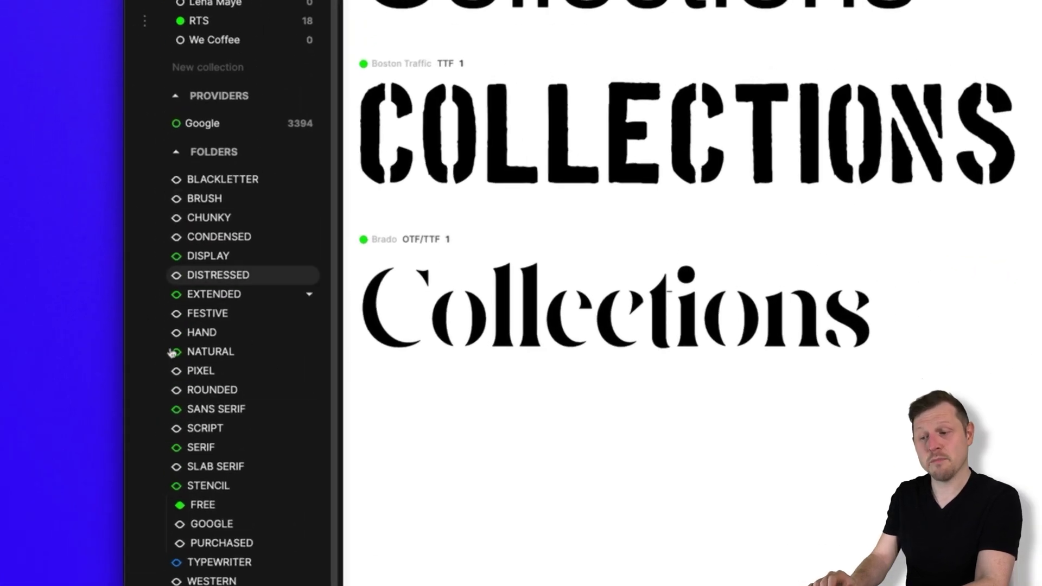
scroll(256, 288, "up", 5)
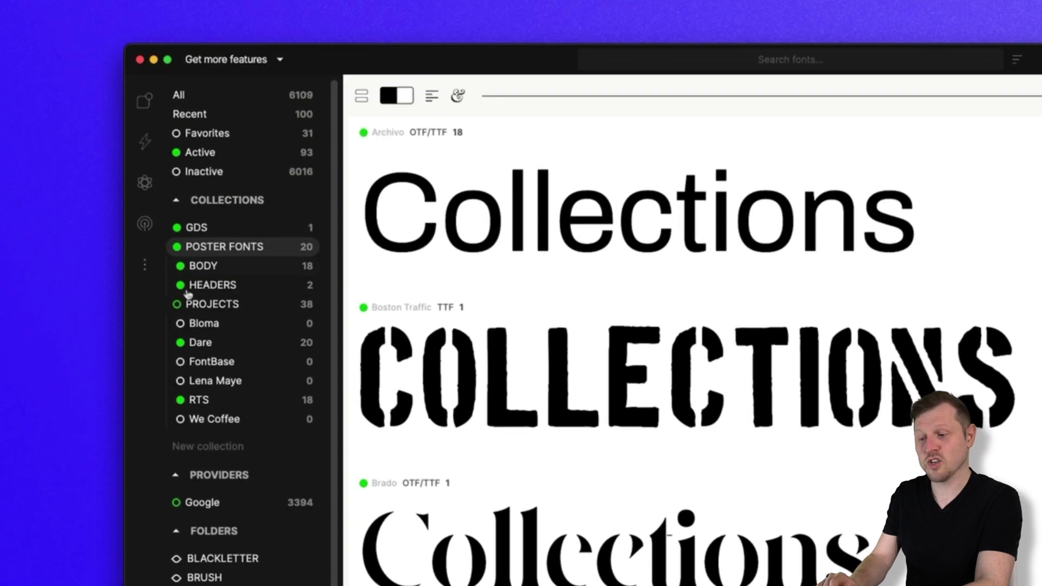
mouse_move(570, 343)
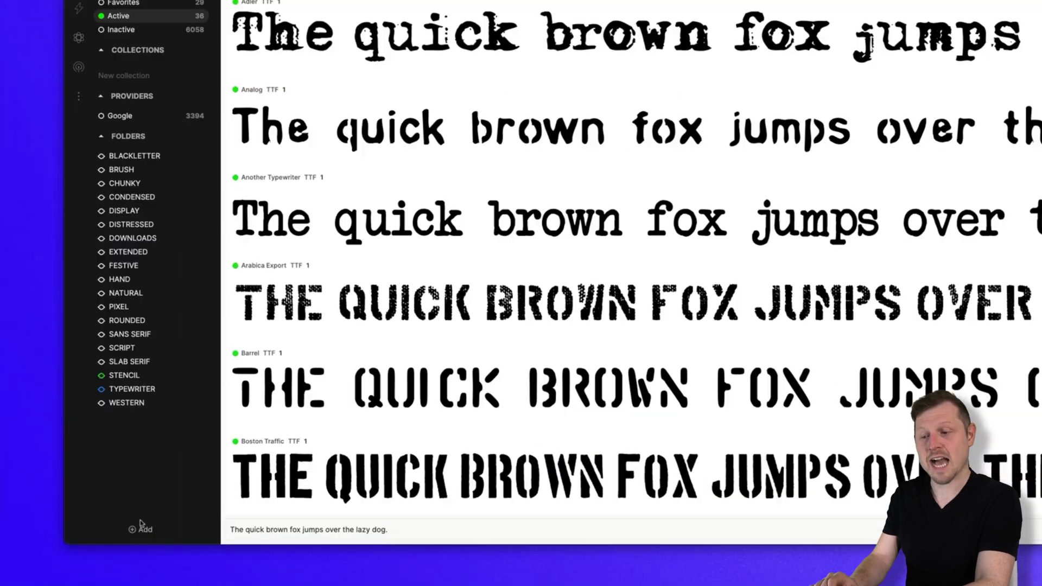
Step: Create a new collection named POSTER FONTS
left_click(136, 529)
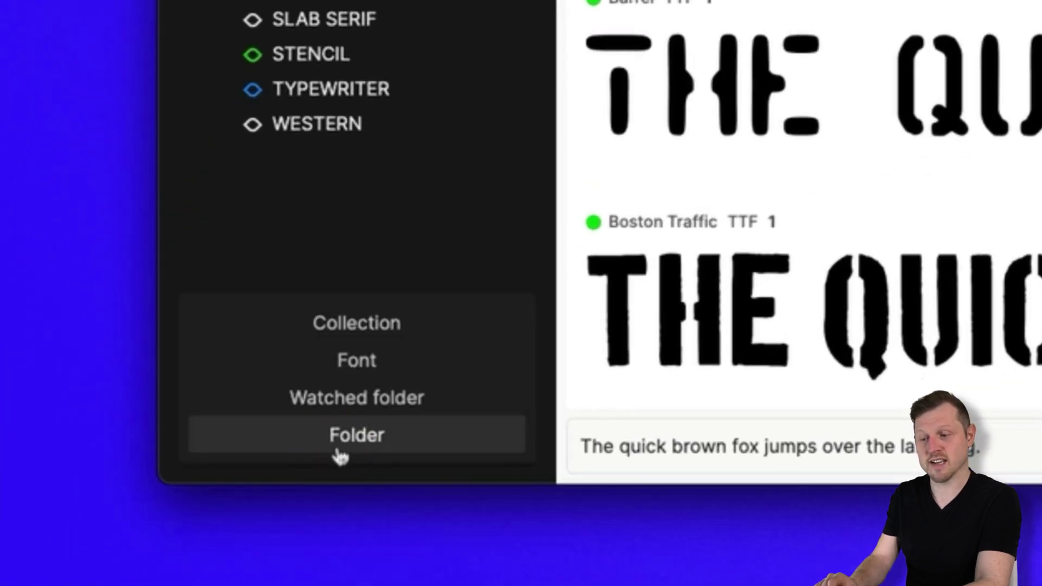
left_click(358, 323)
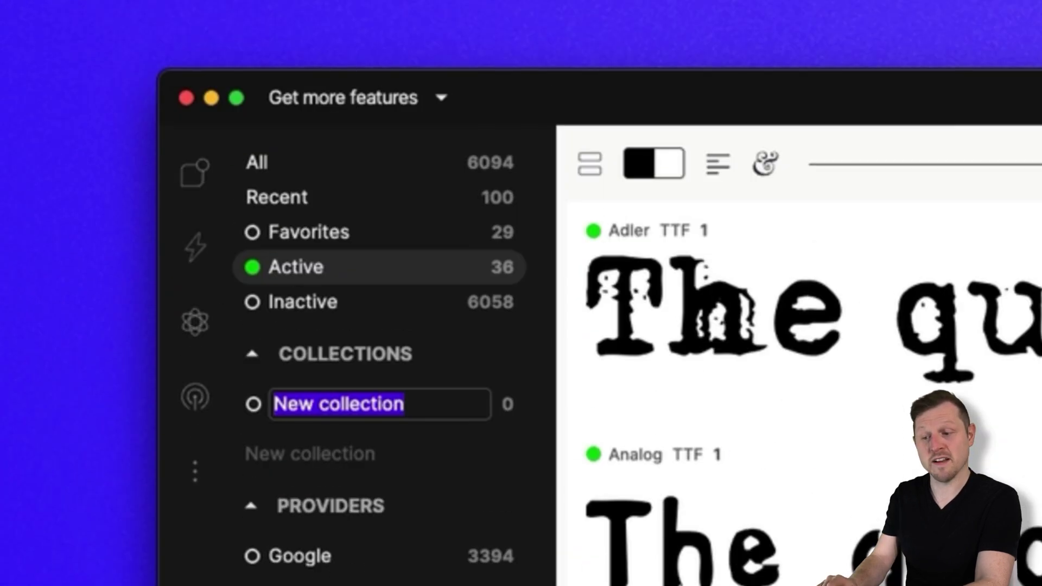
type("POSTER FONTS")
key("Return")
Step: Drag Aventi and another DISPLAY font into POSTER FONTS
left_click(104, 285)
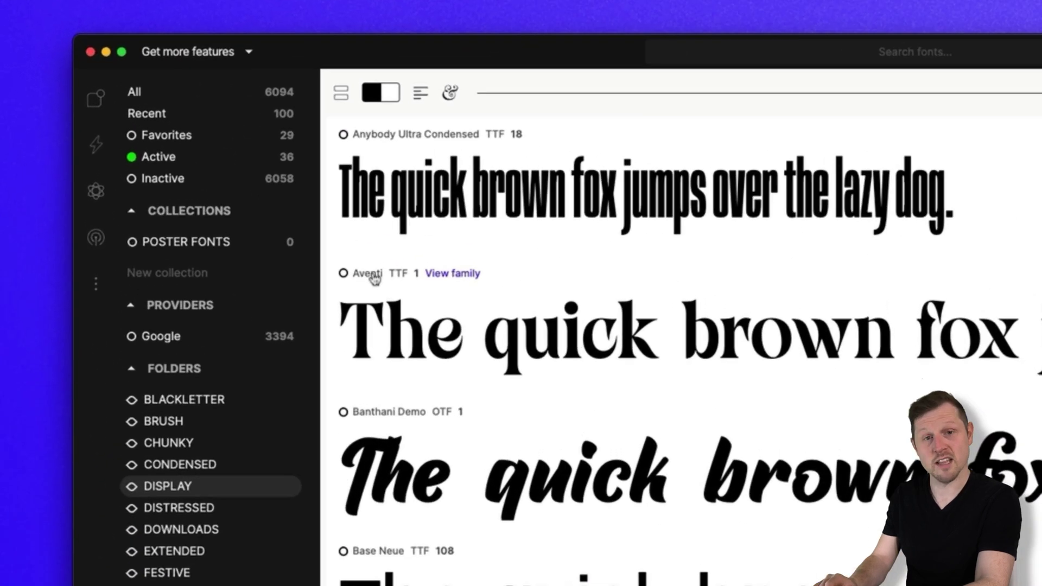
left_click_drag(212, 175, 163, 156)
scroll(678, 353, "down", 5)
left_click_drag(377, 412, 221, 239)
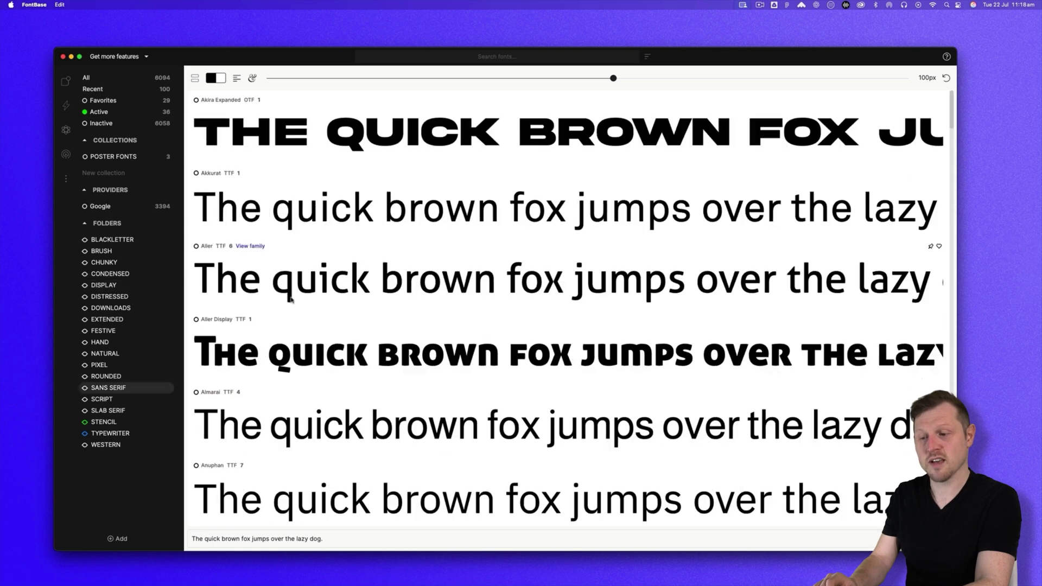
scroll(376, 385, "down", 10)
Step: Add DM Sans to POSTER FONTS and inspect Camera Obscura DEMO's sizes
scroll(376, 385, "down", 3)
left_click_drag(274, 458, 125, 157)
left_click(126, 157)
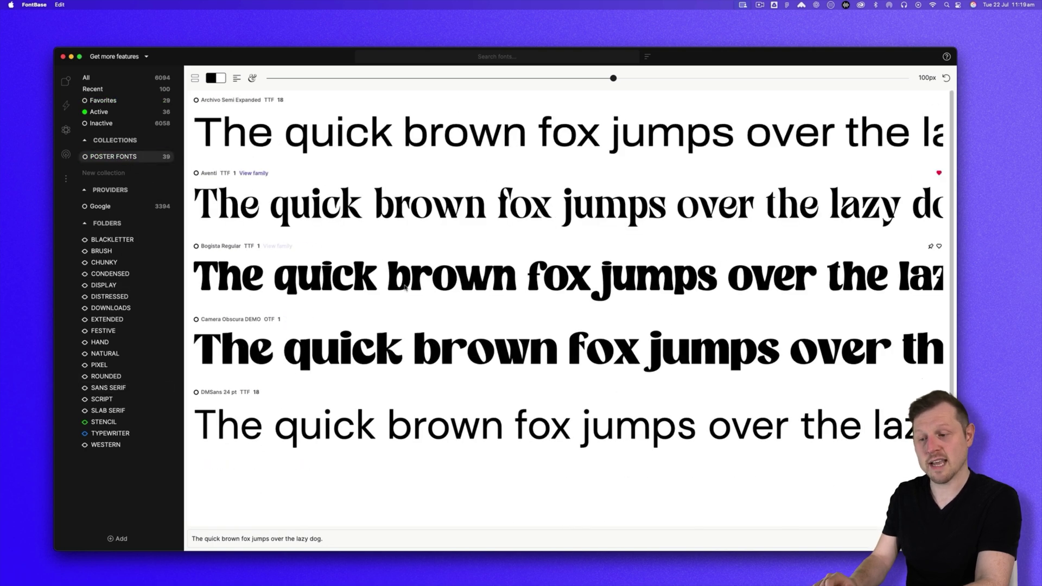
left_click(370, 354)
left_click(273, 142)
left_click(239, 143)
left_click(199, 104)
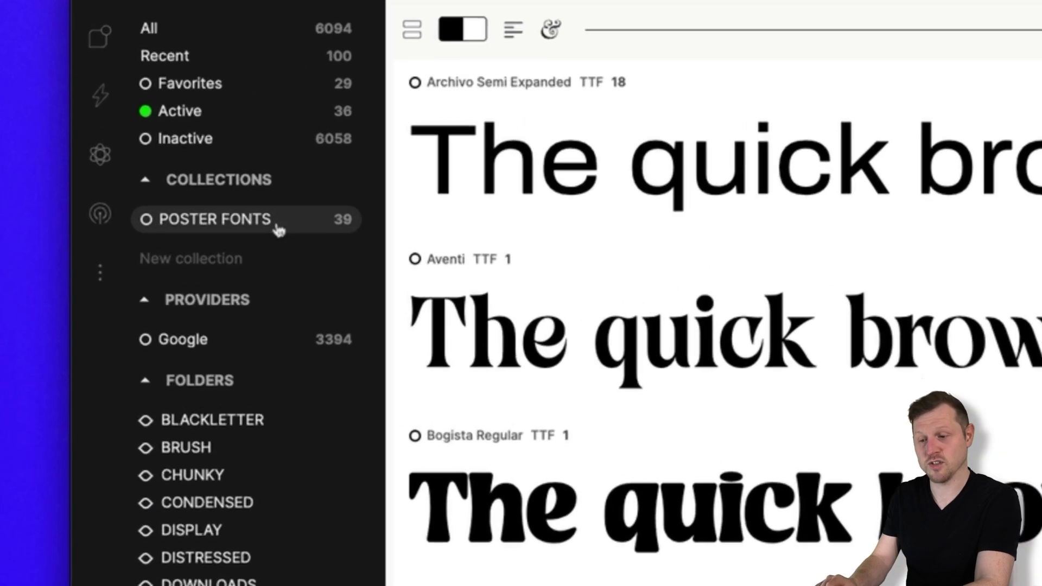
Step: Create a HEADER subcollection under POSTER FONTS and add Aventi to it
right_click(137, 159)
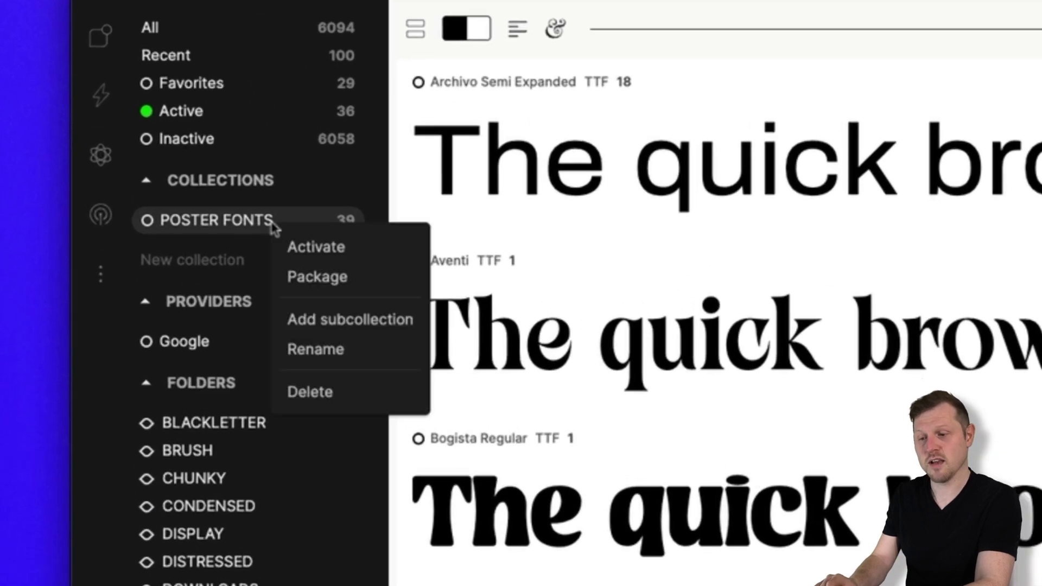
left_click(337, 320)
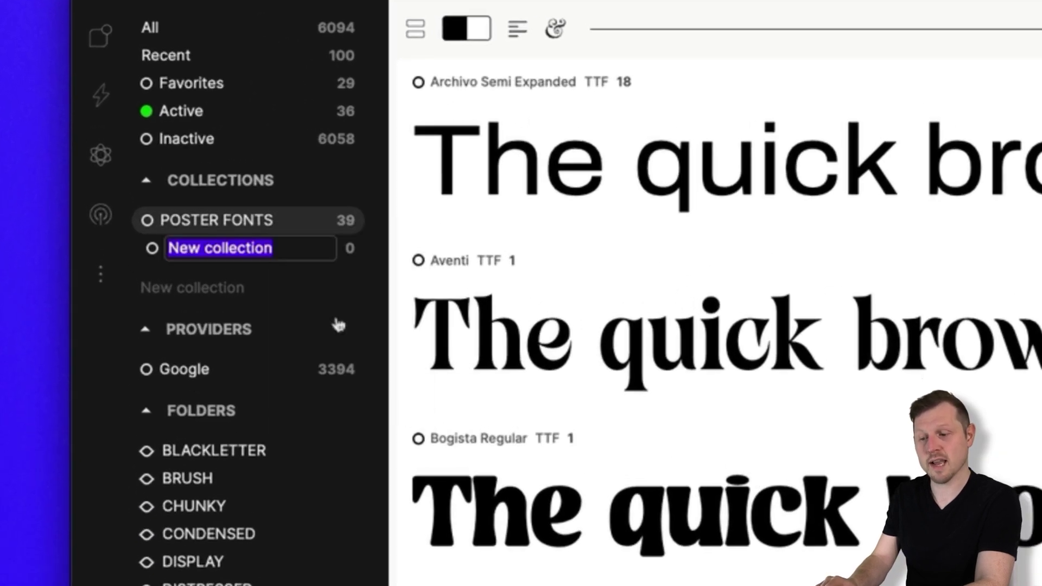
type("HEADER")
key("Return")
left_click_drag(491, 353, 230, 248)
Step: Create a BODY subcollection and add Archivo Semi Expanded to it
right_click(205, 220)
left_click(228, 318)
type("BODY")
key("Return")
left_click_drag(472, 82, 206, 248)
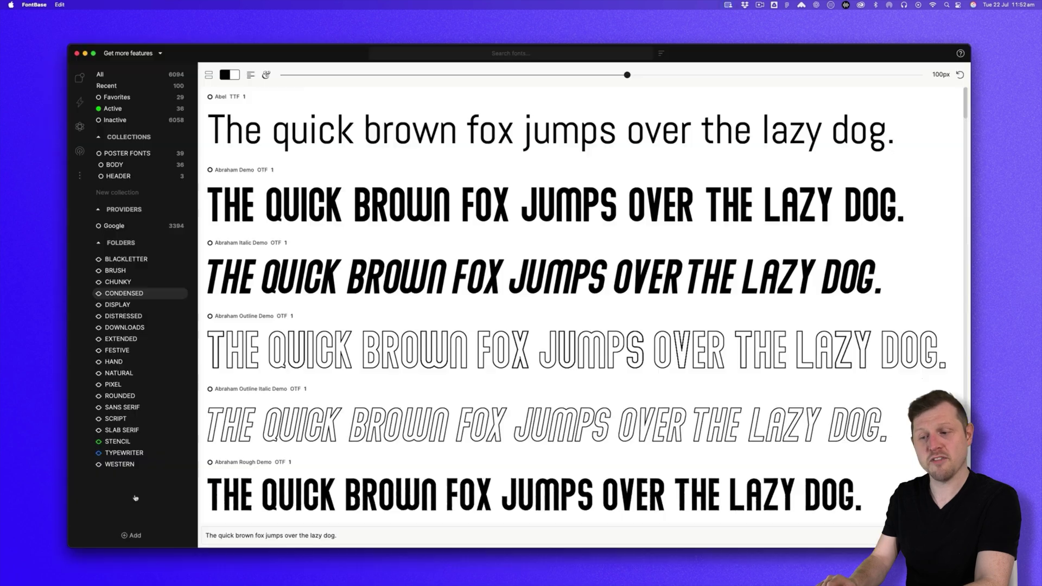
Step: Add RETRO as a watched folder in the library and enable Autoactivate for it
left_click(139, 109)
left_click(118, 541)
left_click(371, 409)
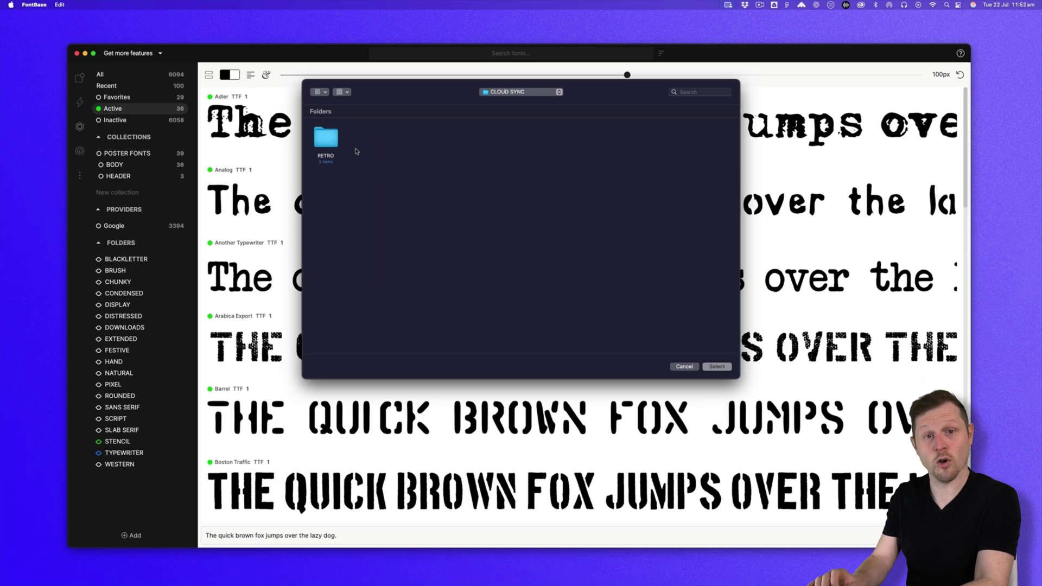
left_click(327, 157)
left_click(717, 367)
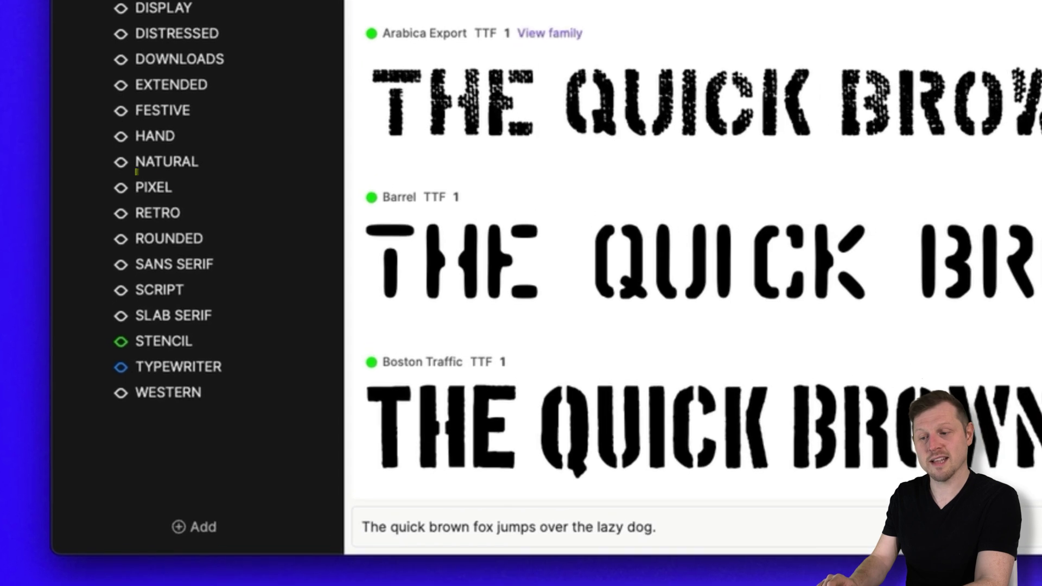
left_click(135, 398)
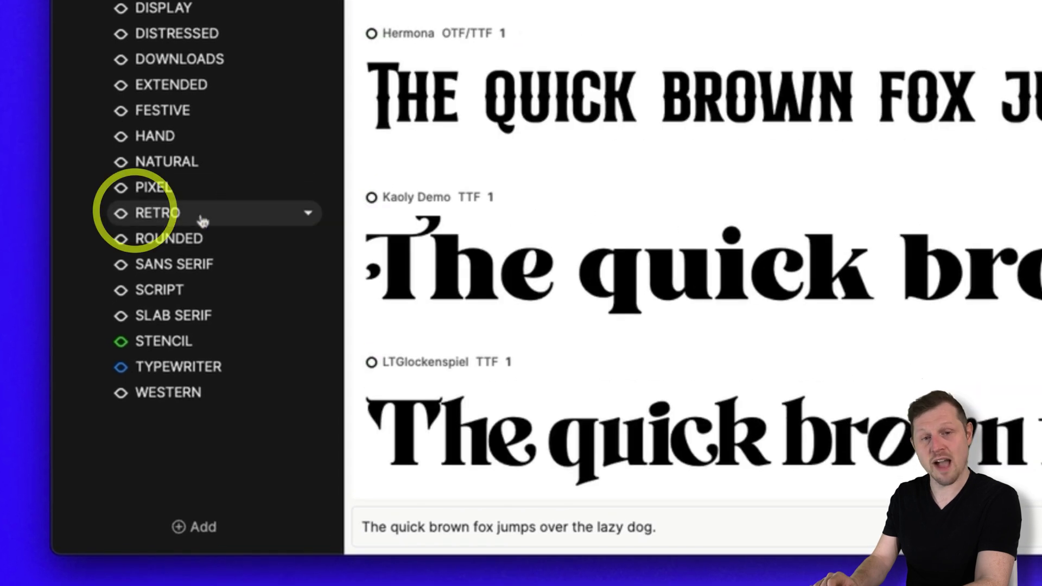
right_click(230, 213)
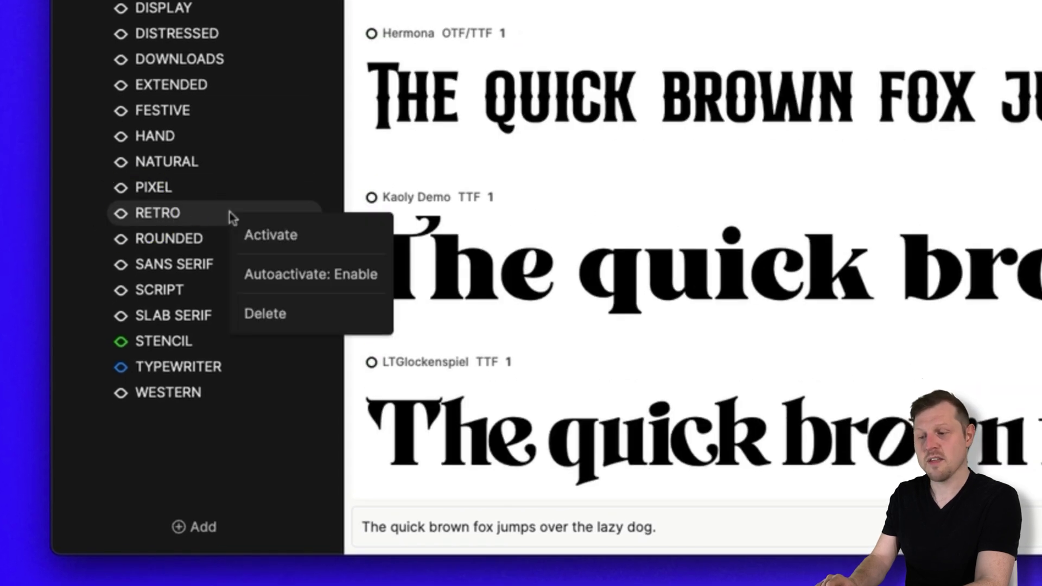
left_click(307, 278)
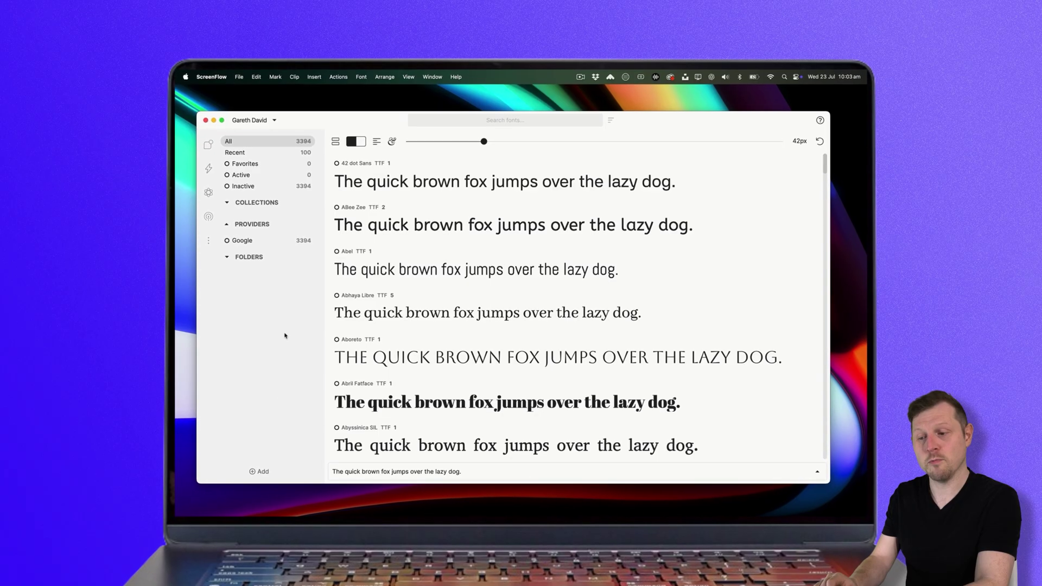
Step: Add the RETRO folder from CLOUD SYNC via Add > Folder and activate its 15 fonts
left_click(257, 471)
left_click(254, 473)
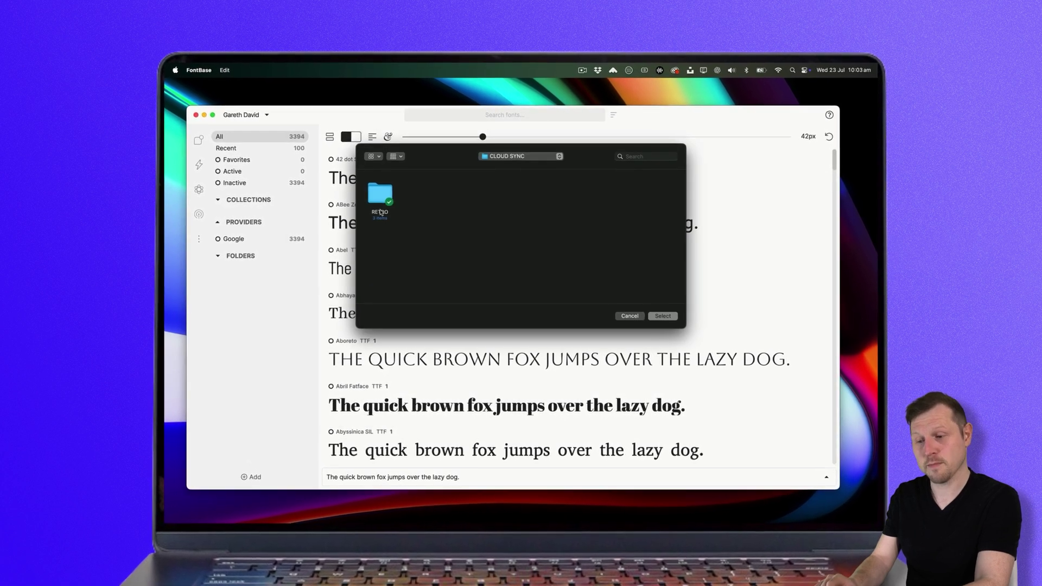
left_click(663, 316)
right_click(231, 277)
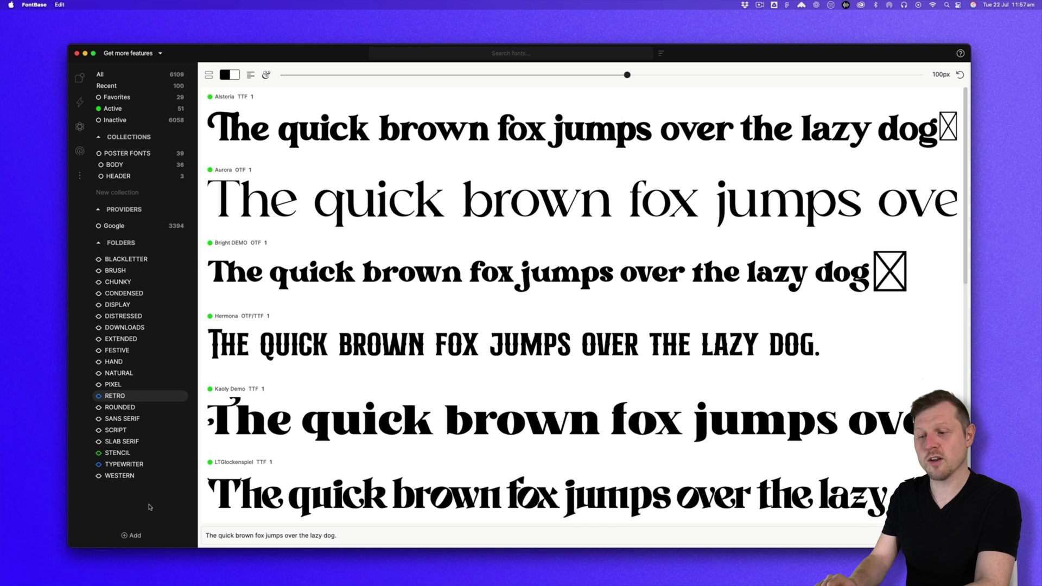
Step: Package the POSTER FONTS collection as POSTER FONTS.zip saved into PACKAGE FONTS
left_click(141, 154)
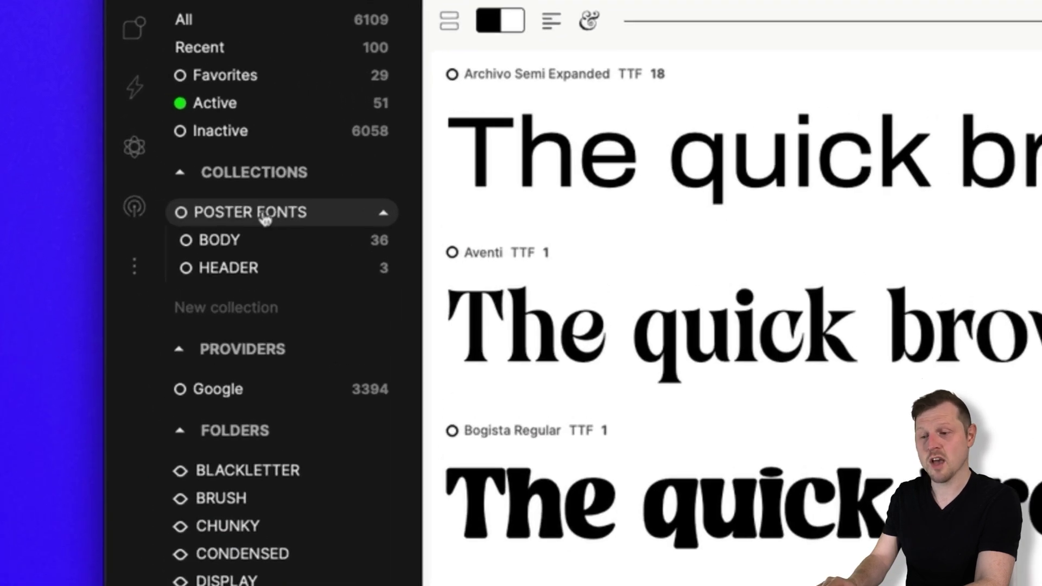
right_click(265, 217)
left_click(307, 265)
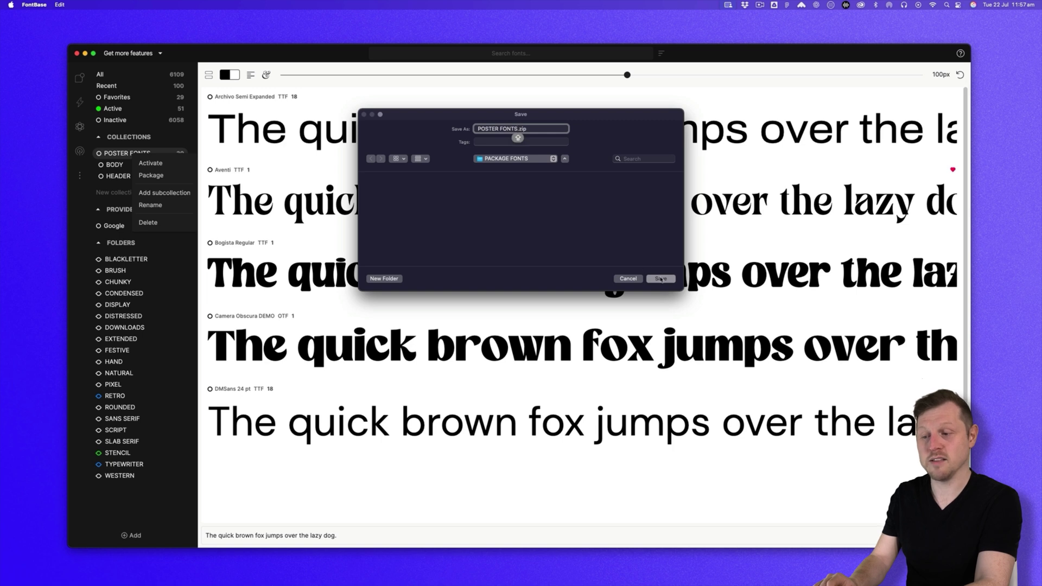
left_click(660, 279)
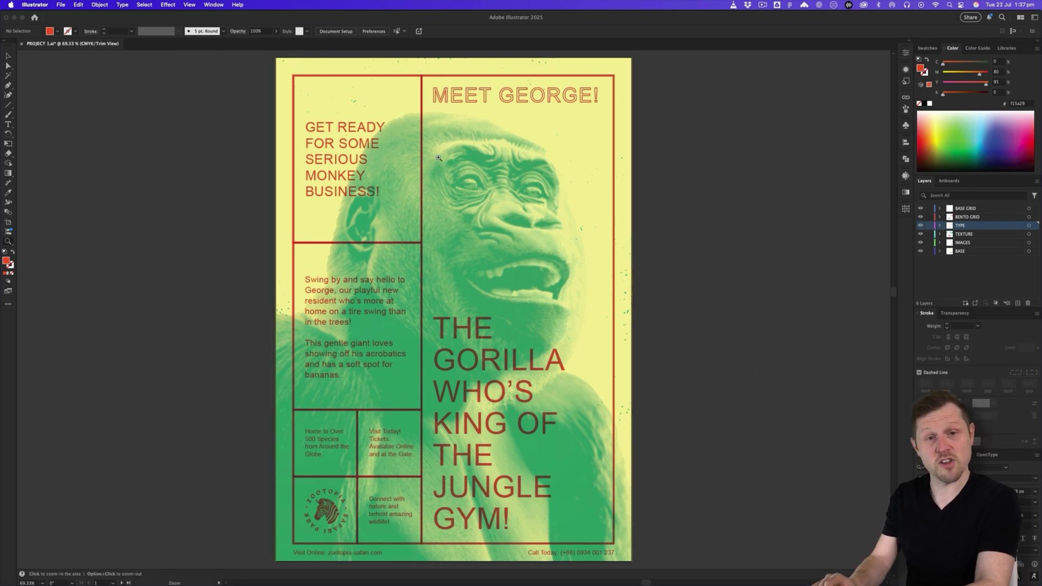
scroll(491, 198, "up", 10)
key("super+space")
scroll(475, 358, "down", 15)
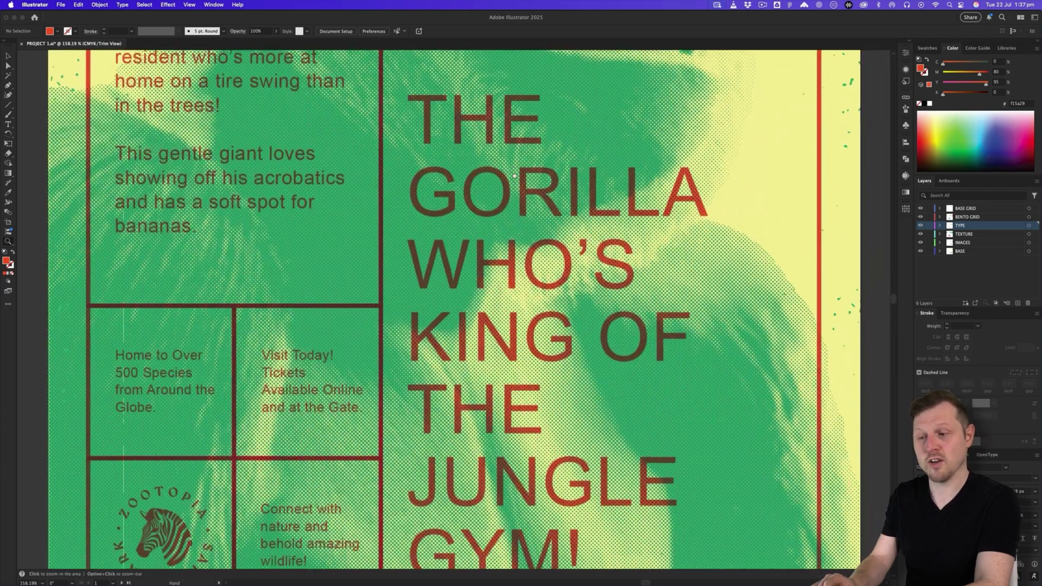
scroll(523, 179, "up", 3)
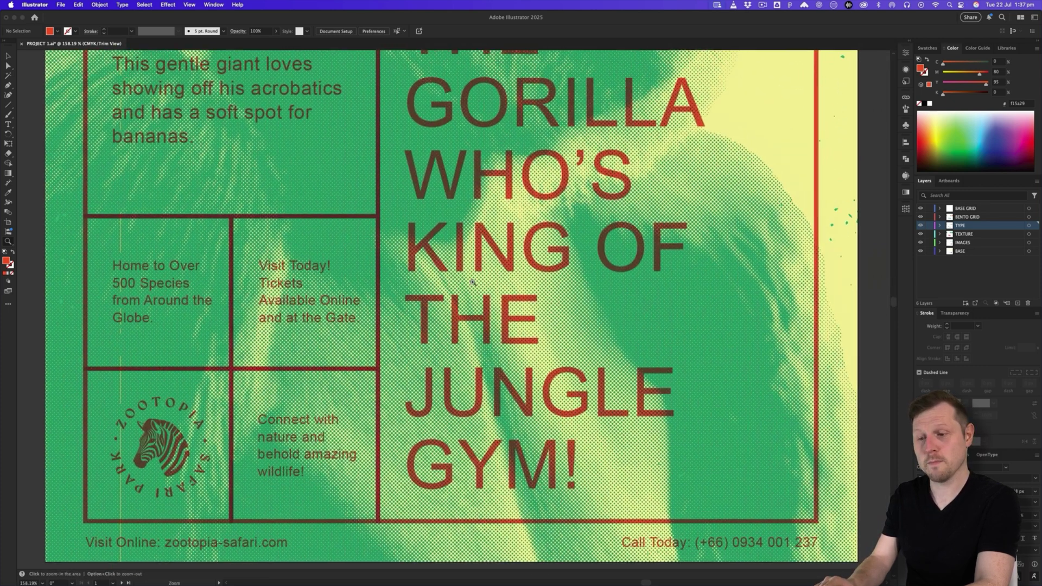
key("super+0")
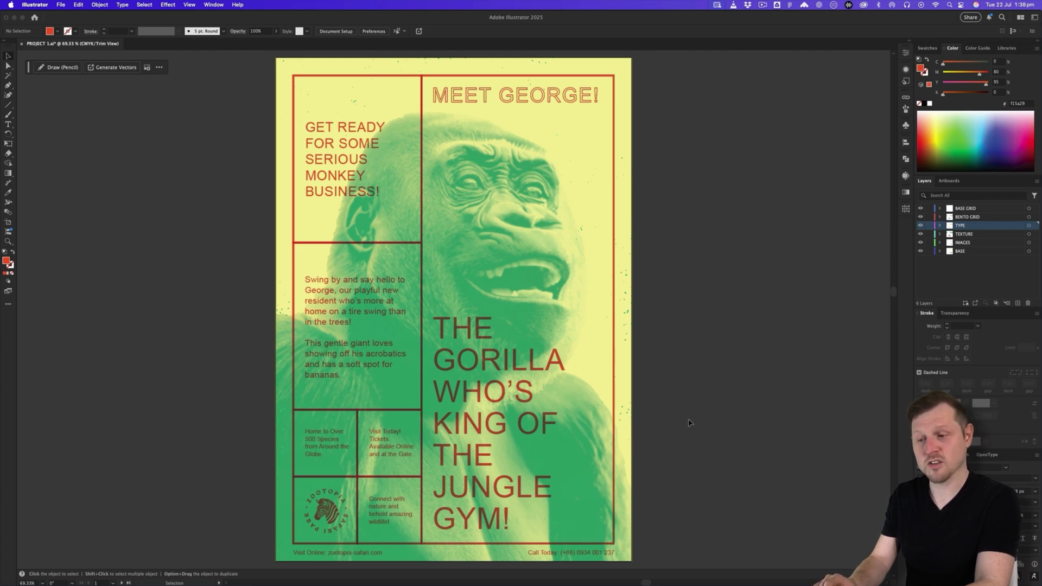
key("z")
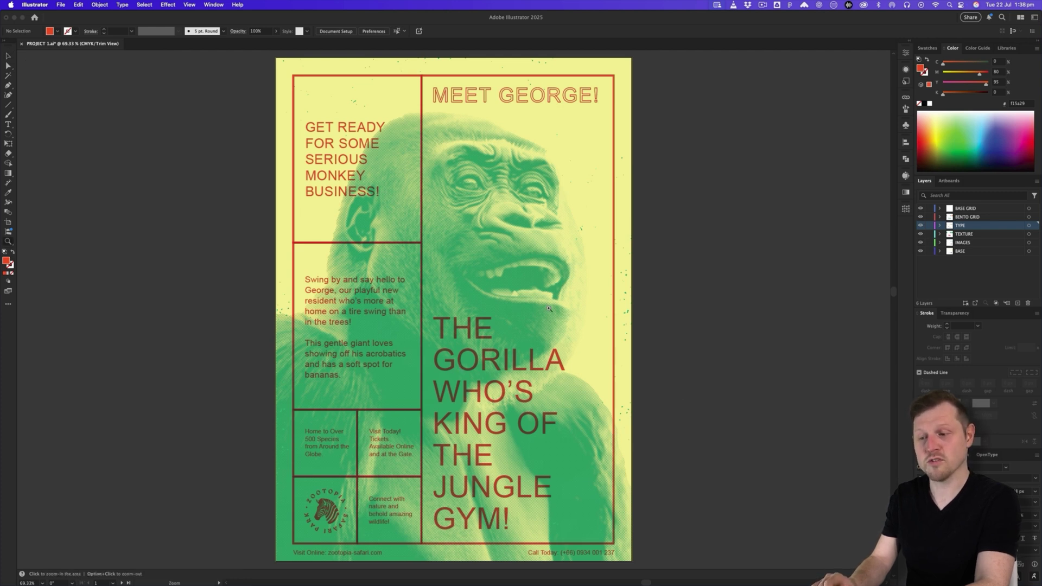
key("v")
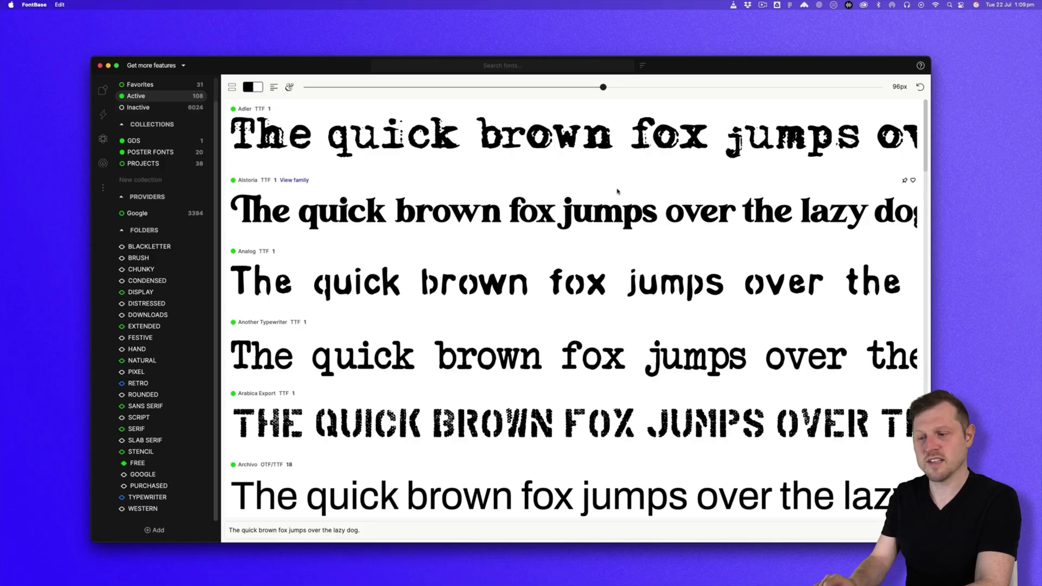
Step: Copy the poster's MEET GEORGE! headline from Illustrator and paste it as the SERIF folder's preview text
left_click(169, 429)
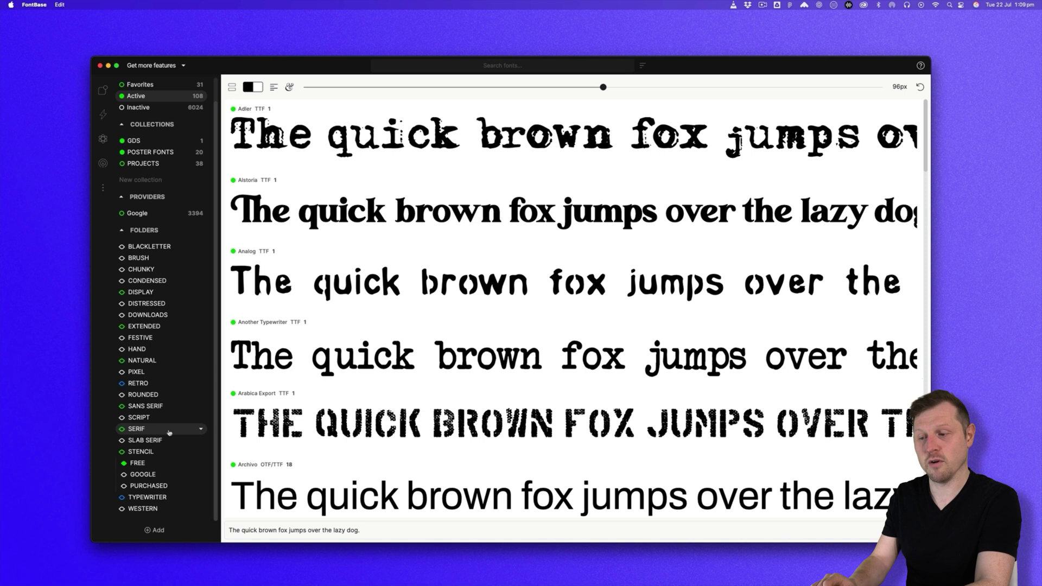
scroll(582, 255, "down", 3)
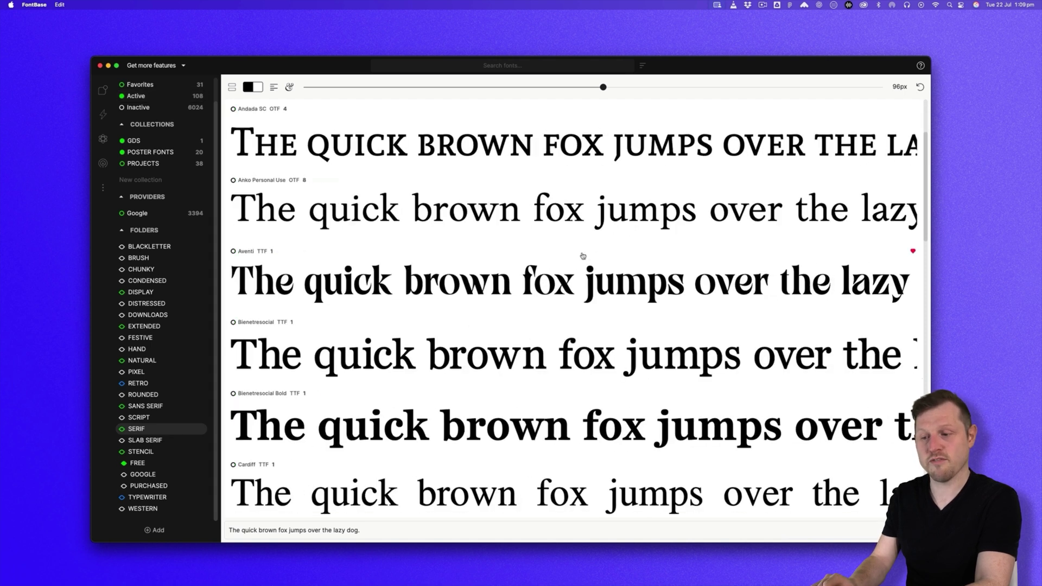
key("super+Tab")
left_click(507, 103)
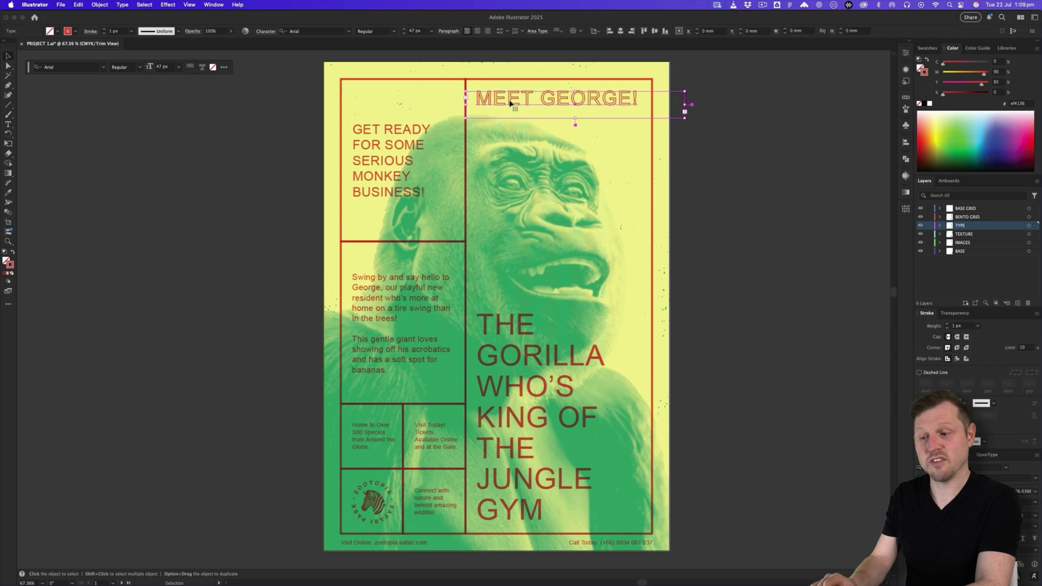
triple_click(511, 103)
key("super+c")
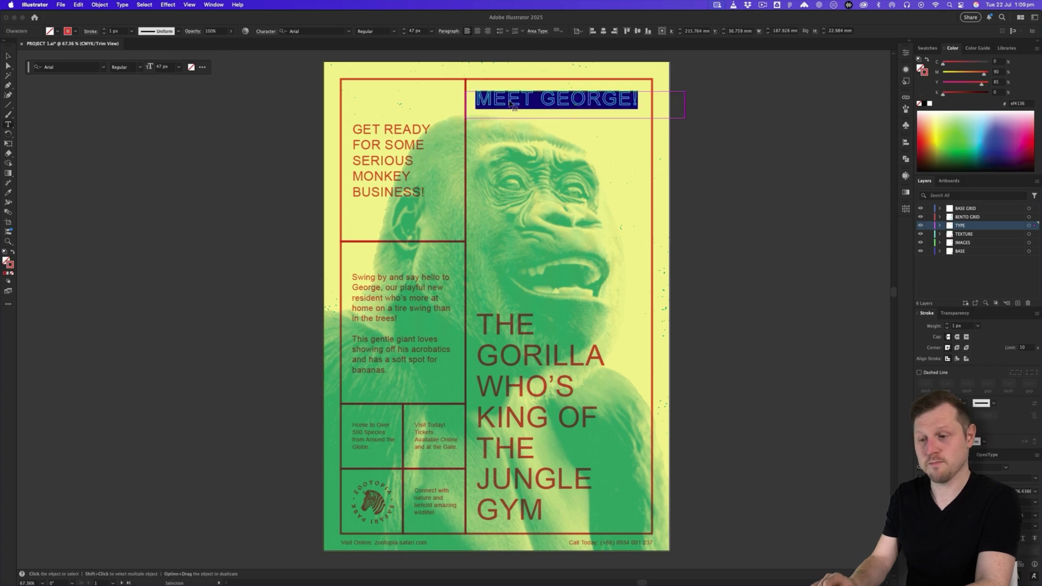
key("super+Tab")
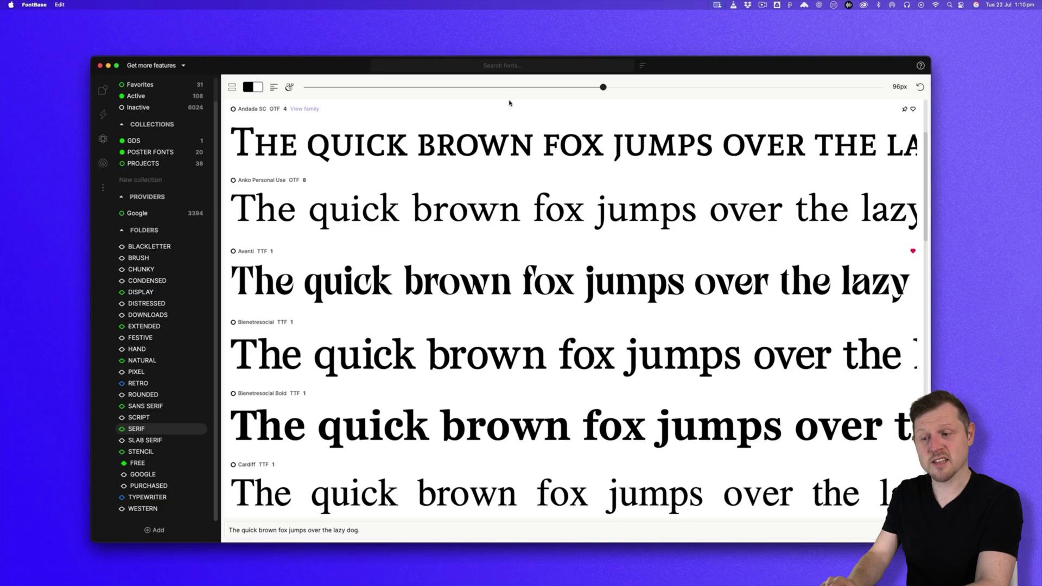
triple_click(368, 529)
key("super+v")
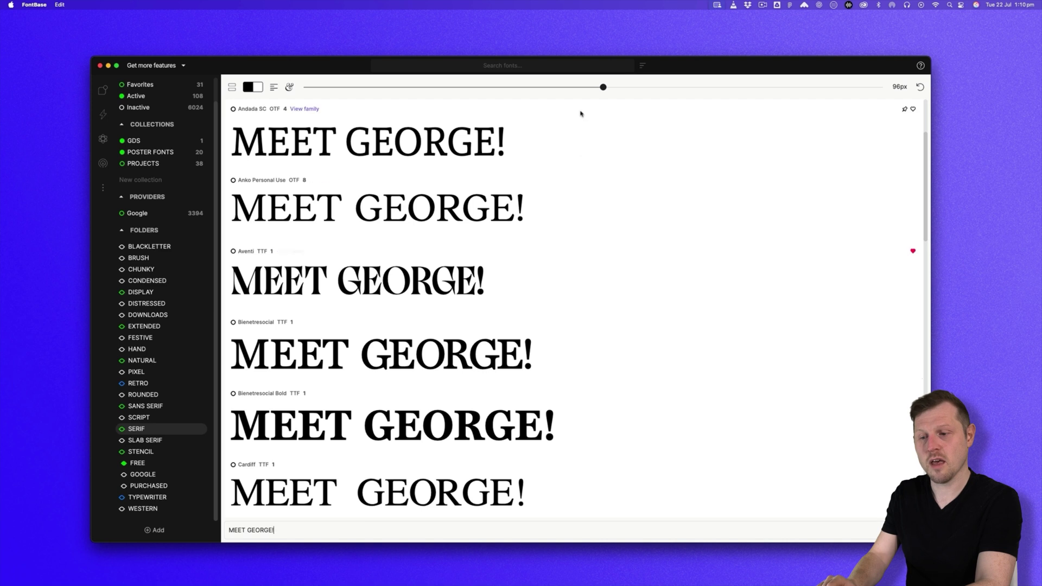
Step: Set previews to 138px, pin Aventi Regular to the top, and browse the DISPLAY folder
left_click_drag(603, 87, 743, 87)
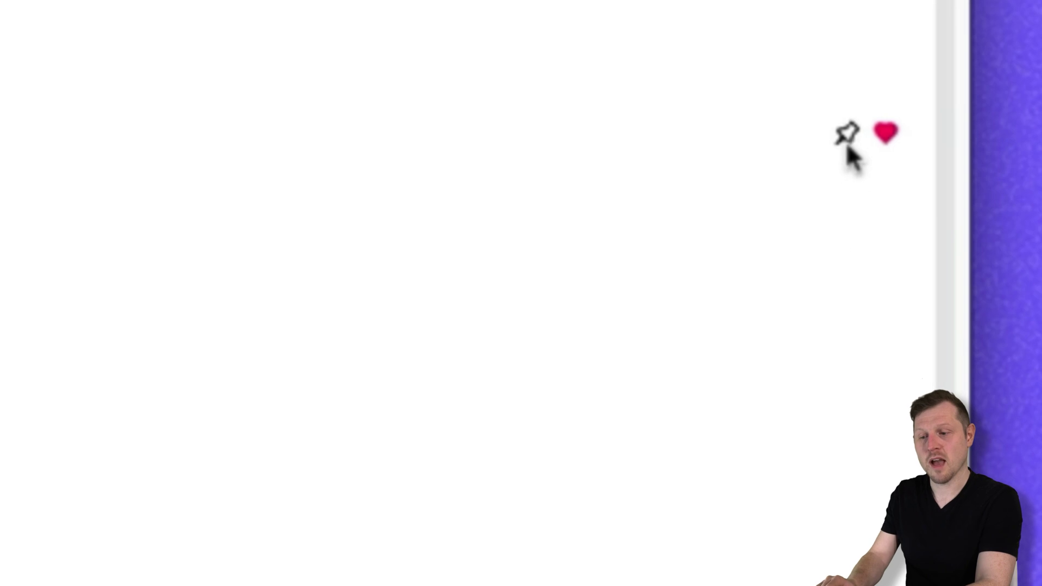
left_click(848, 138)
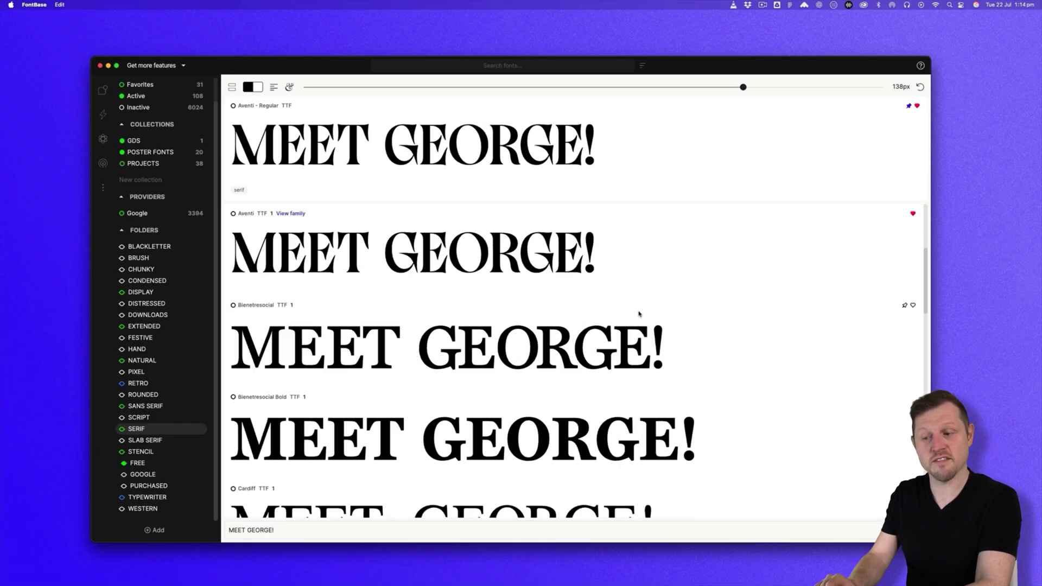
scroll(638, 314, "down", 10)
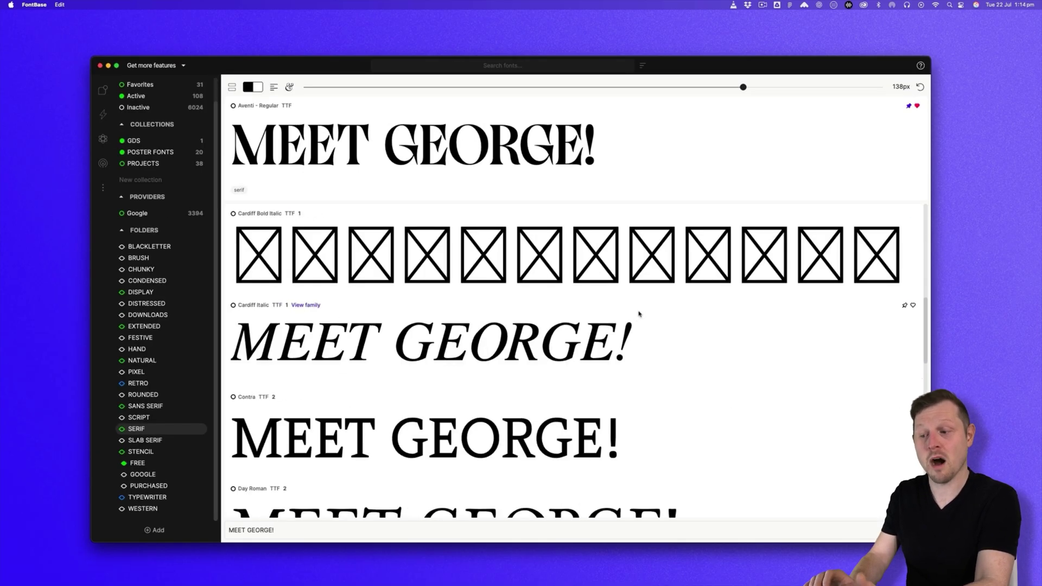
scroll(639, 313, "down", 3)
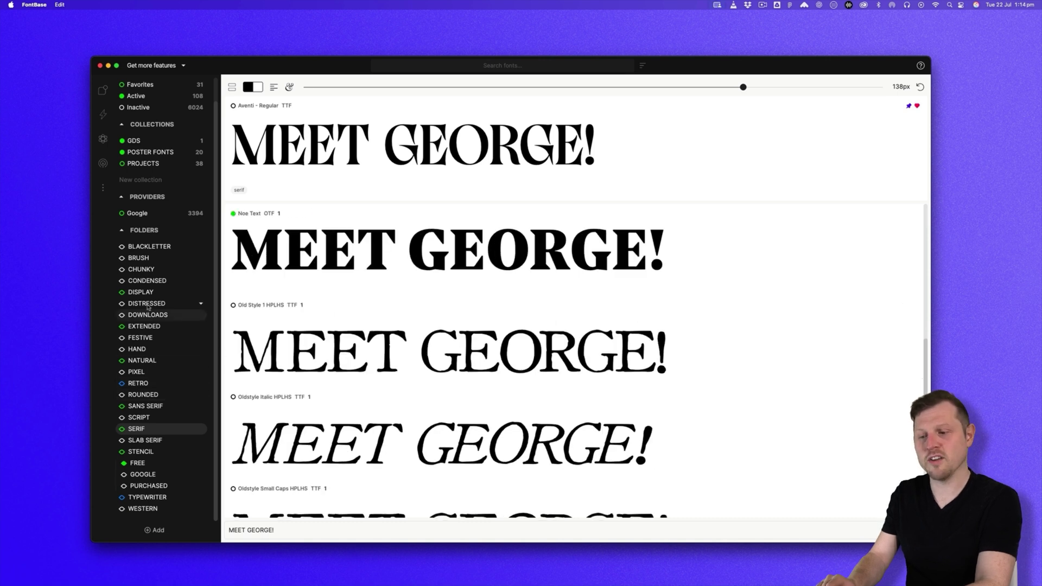
left_click(208, 292)
scroll(559, 289, "down", 5)
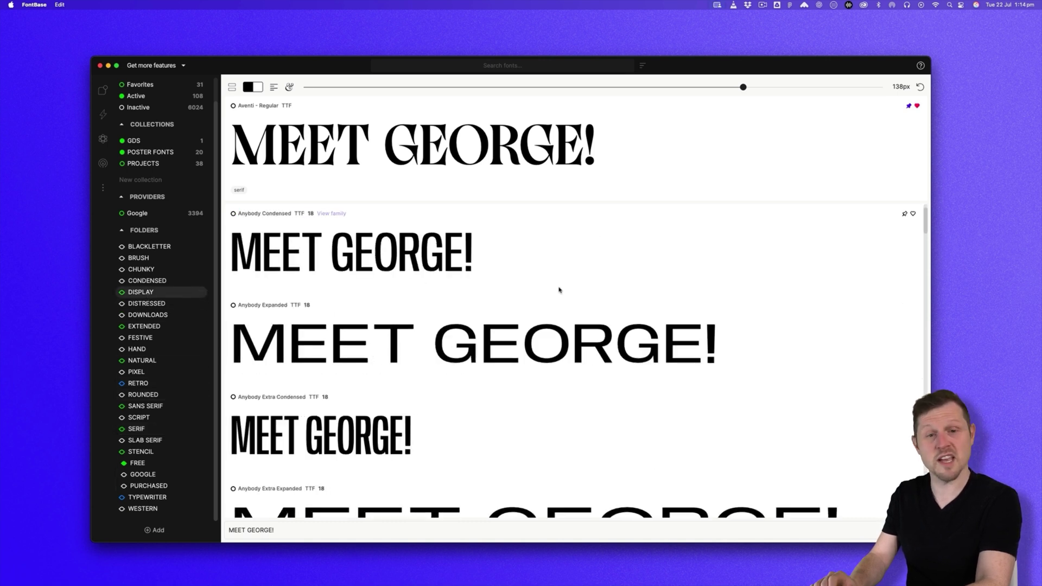
Step: Create a ZOO POSTER FONTS collection and drag Aventi Regular and Alfa Slab One into it
scroll(558, 290, "down", 1)
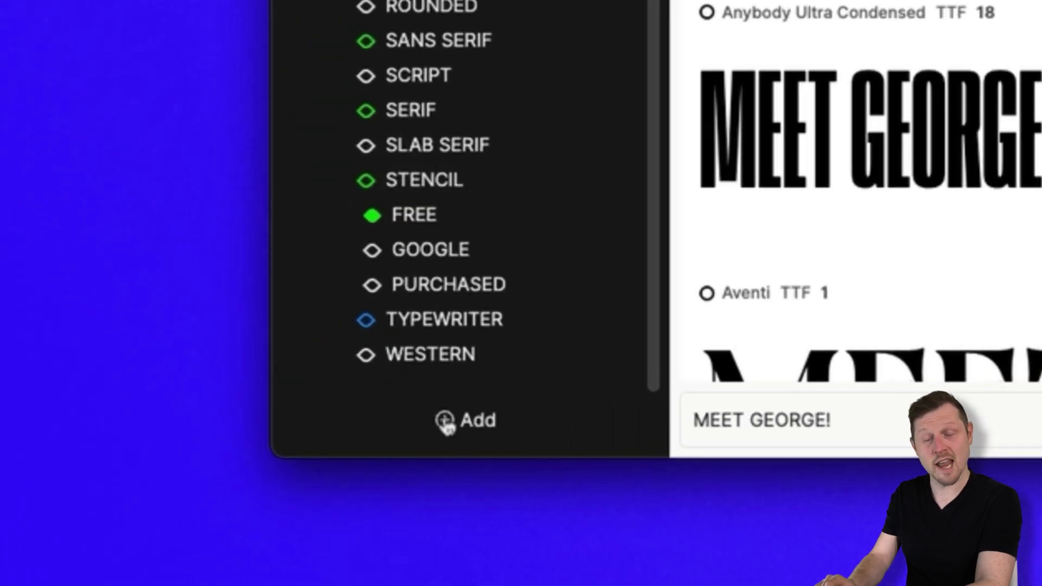
left_click(445, 421)
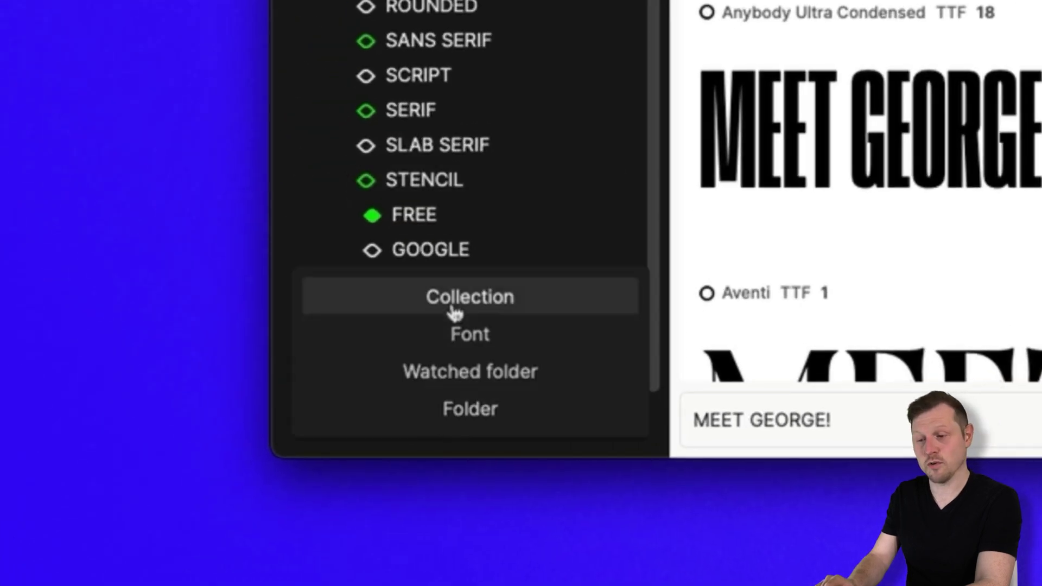
left_click(454, 308)
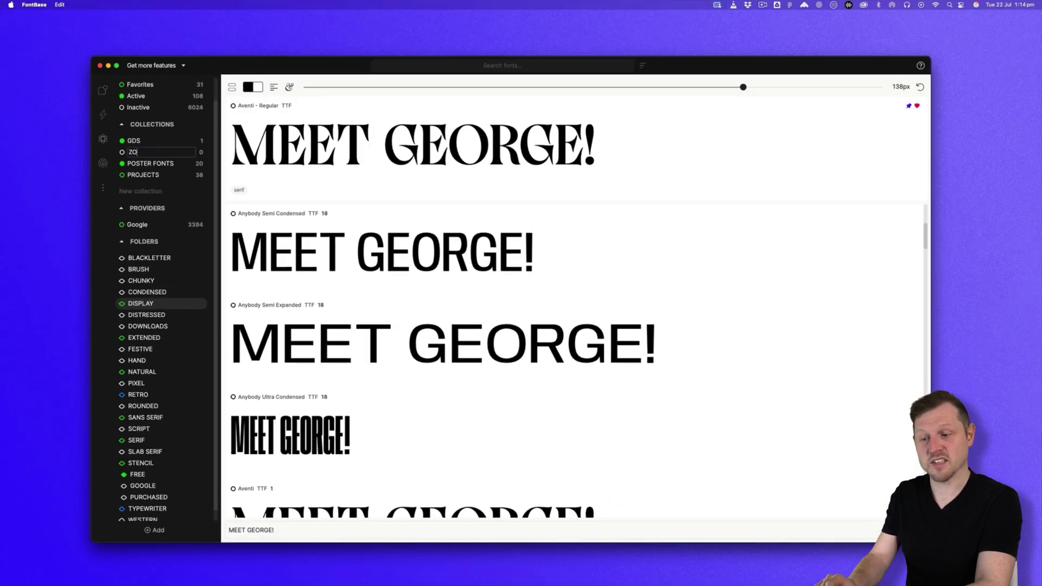
type("ZOO POSTER FONT")
type("S")
key("Return")
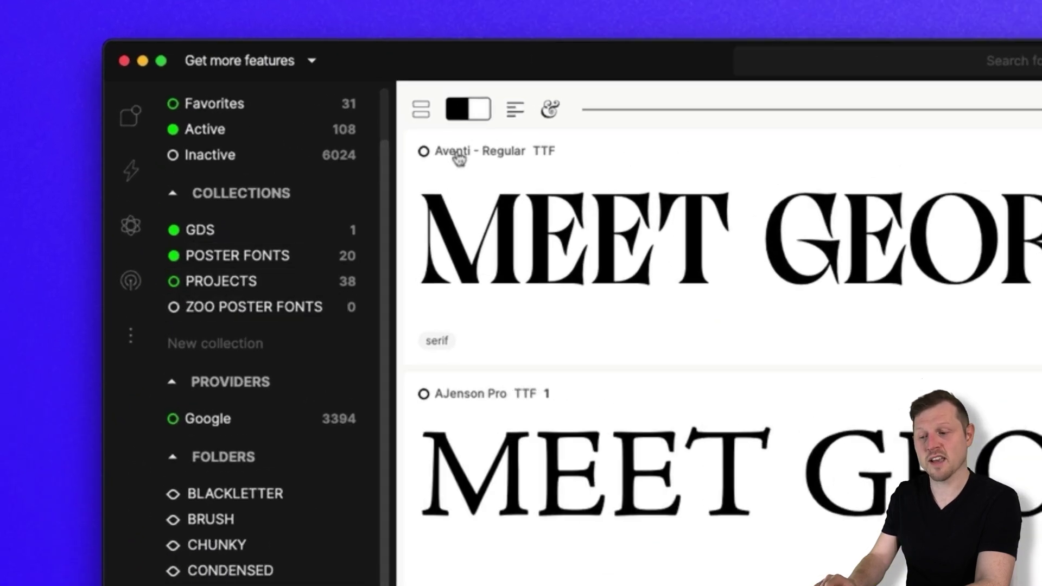
left_click_drag(458, 159, 228, 307)
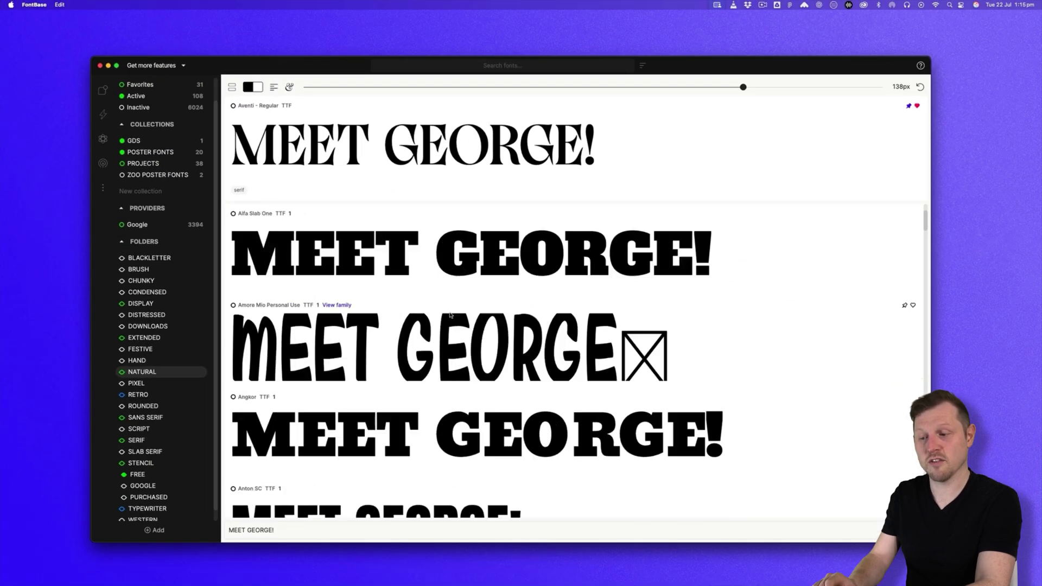
left_click_drag(472, 393, 277, 316)
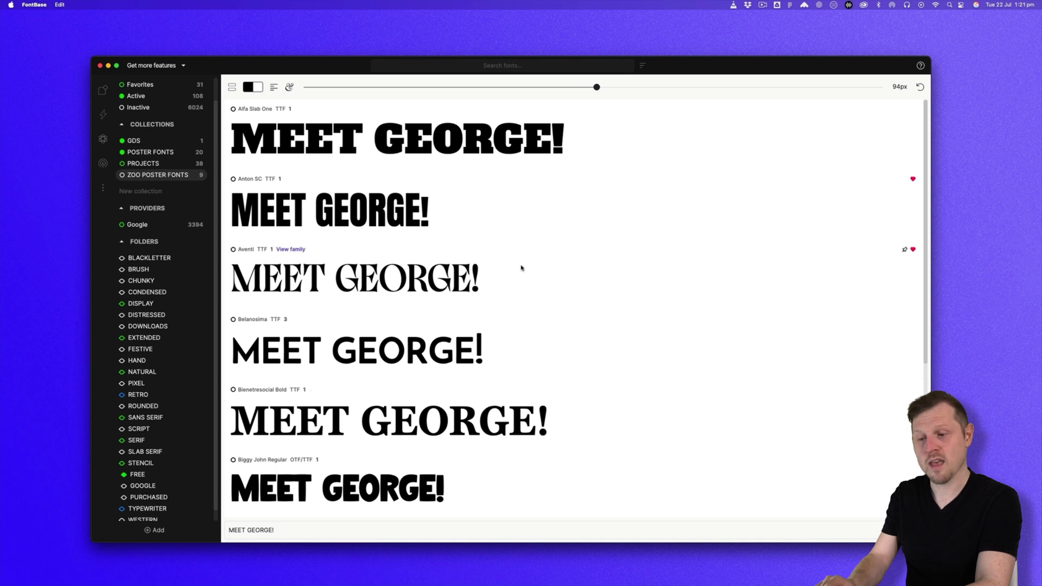
Step: Activate Belanosima, then every font in the ZOO POSTER FONTS collection
scroll(523, 269, "down", 5)
scroll(521, 270, "up", 5)
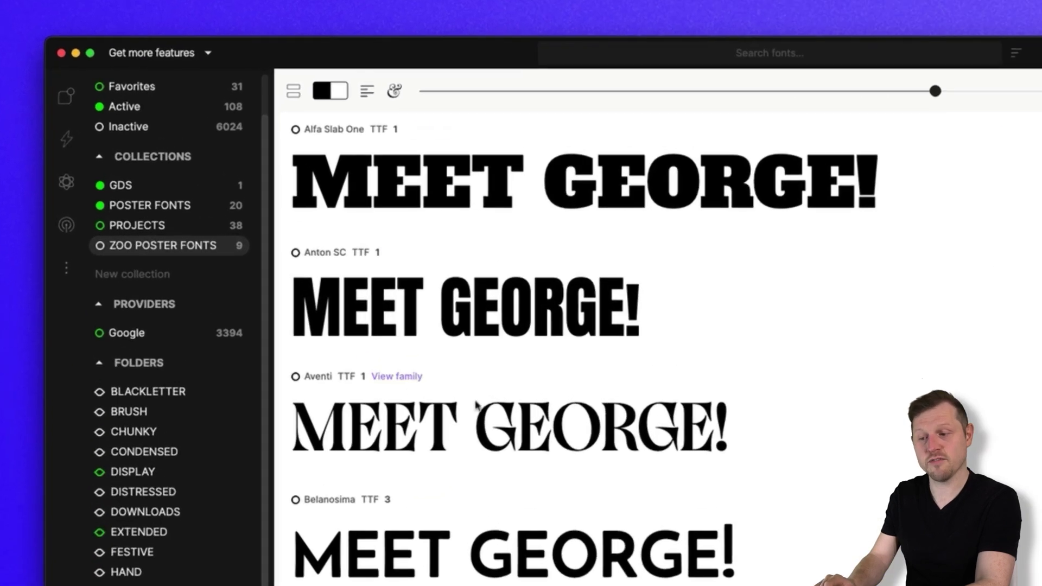
left_click(295, 499)
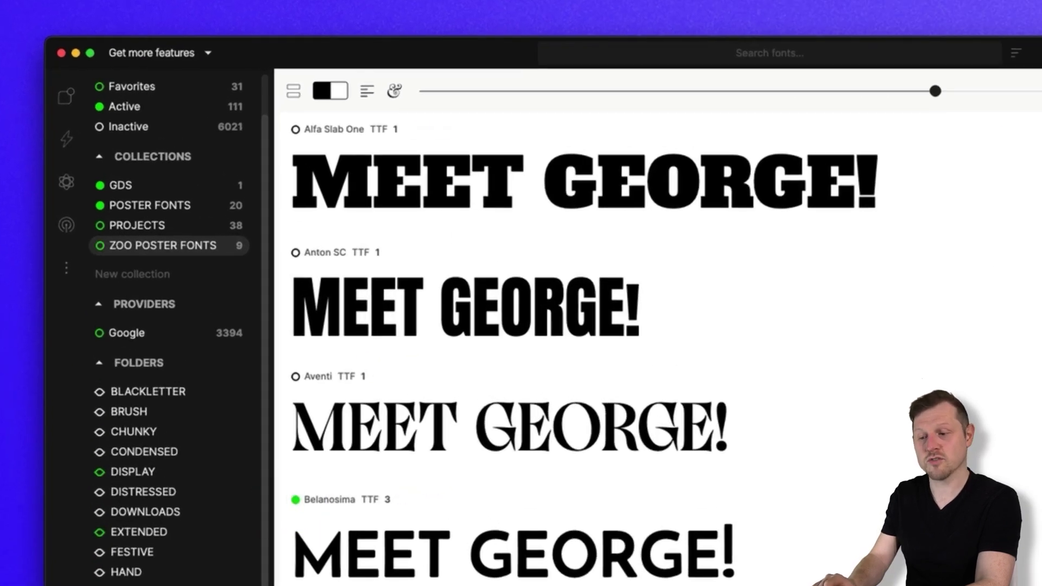
left_click(101, 247)
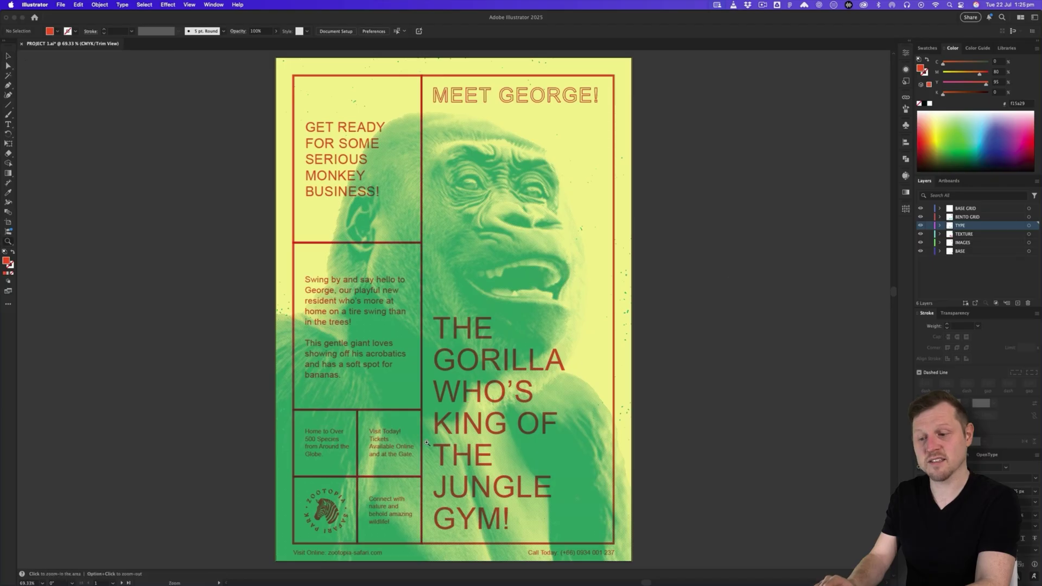
Step: Set the gorilla poster's MEET GEORGE! headline in Aventi
scroll(512, 311, "up", 5)
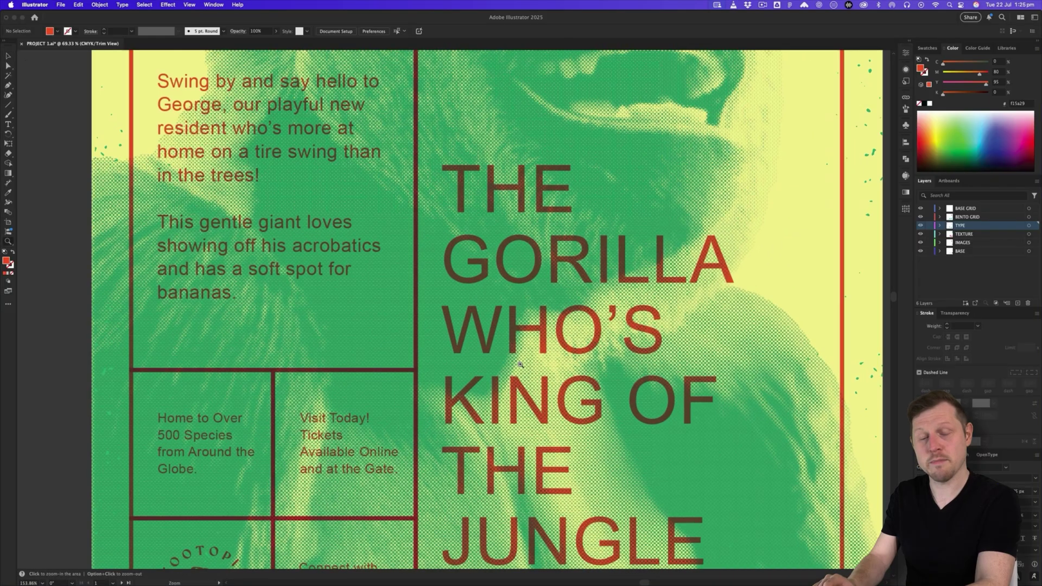
left_click_drag(512, 311, 505, 327)
left_click(504, 327)
left_click(309, 31)
type("avent")
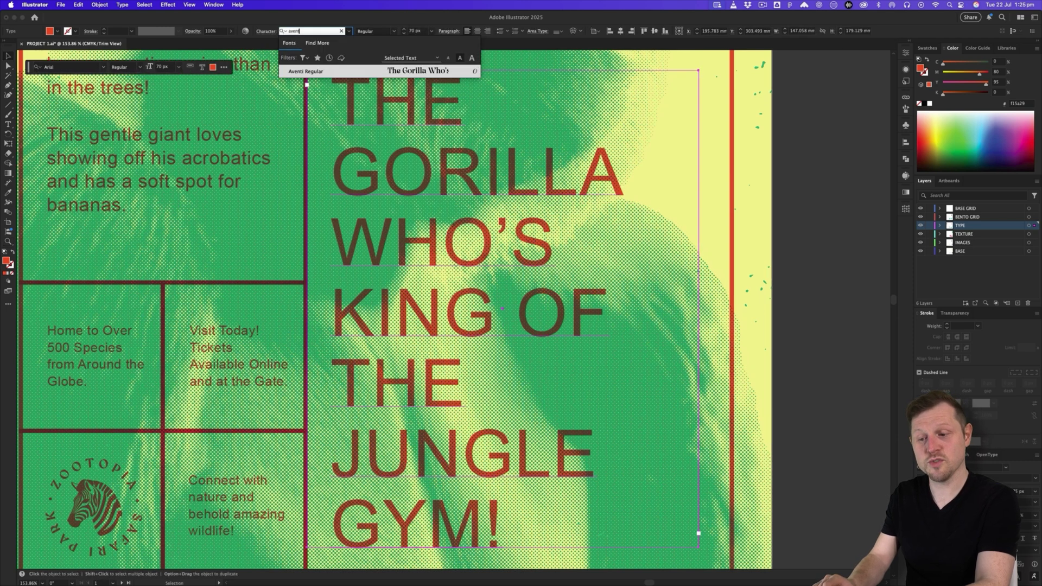
key("Return")
Step: Duplicate the poster artboard to the right and give the copy's headline a bold slab font
key("super+shift+a")
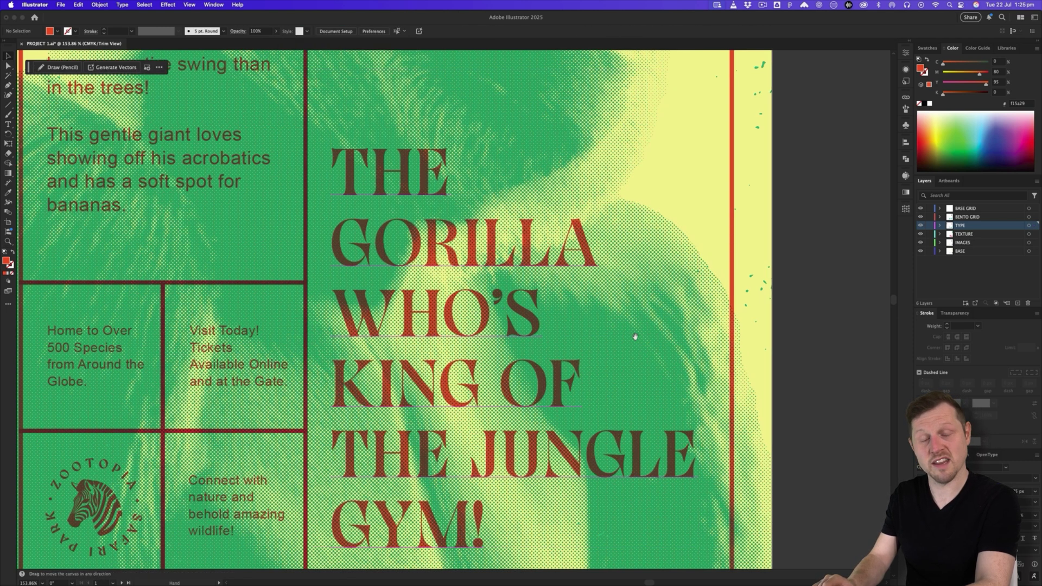
left_click_drag(633, 332, 543, 253)
left_click(9, 223)
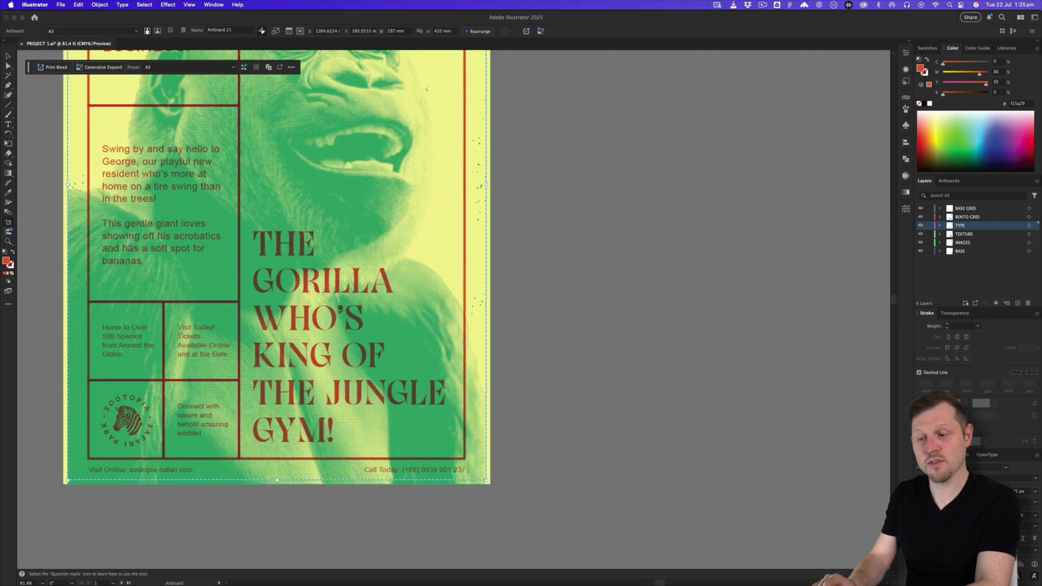
left_click_drag(129, 248, 461, 288)
key("v")
left_click(348, 31)
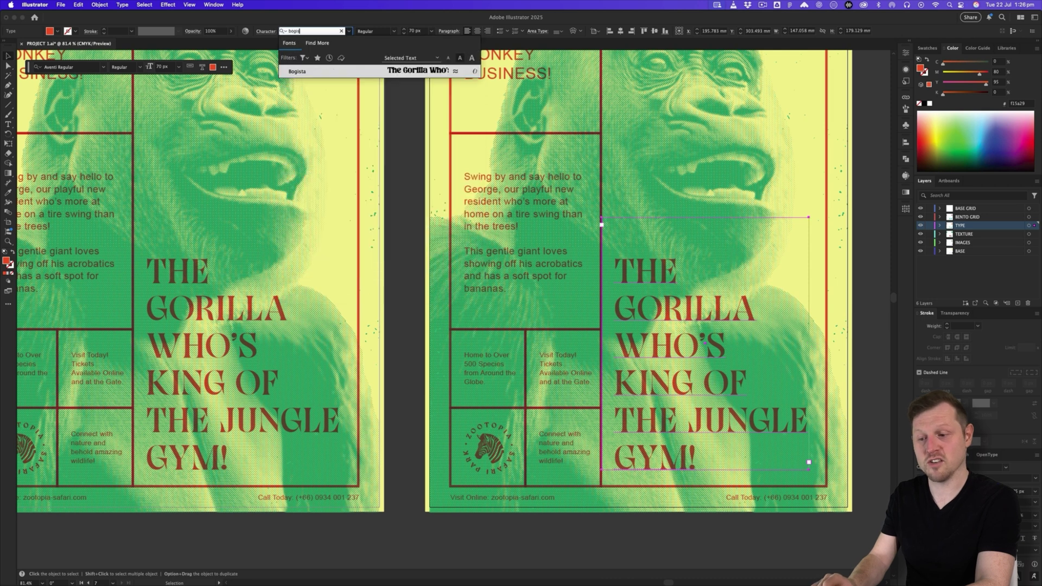
left_click(434, 70)
Step: Make another copy of the poster and set its headline in Biggy John
key("shift+o")
scroll(185, 502, "down", 3)
key("super+c")
key("super+v")
key("v")
left_click(312, 31)
type("biggy")
key("Return")
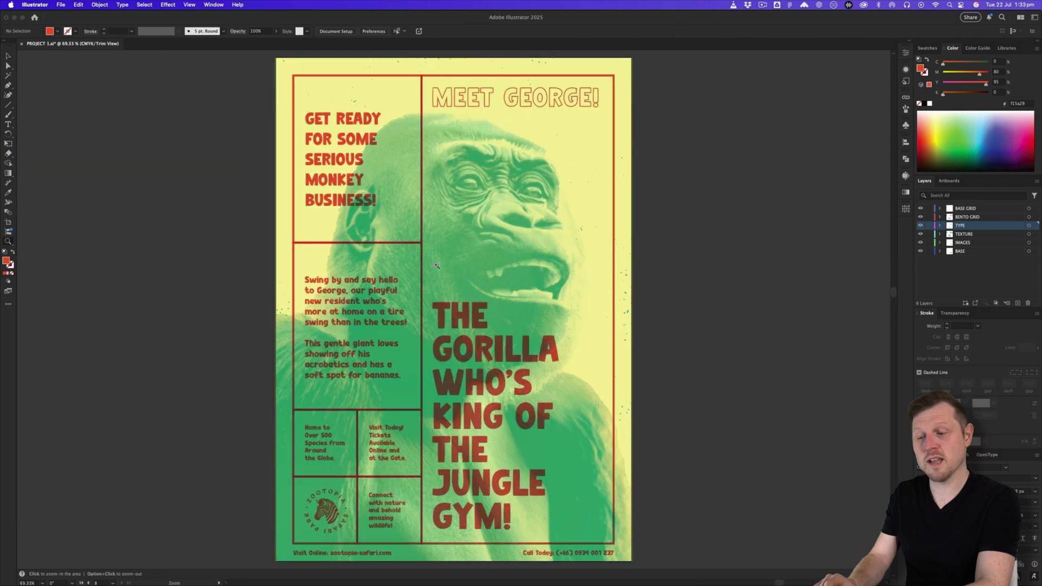
left_click_drag(436, 265, 443, 277)
scroll(443, 277, "down", 10)
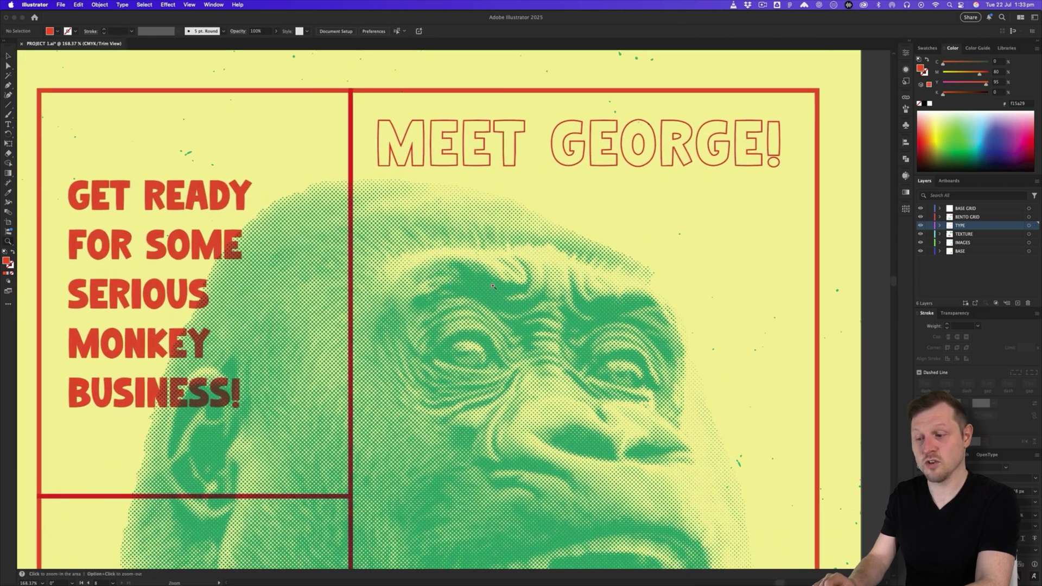
scroll(492, 285, "down", 15)
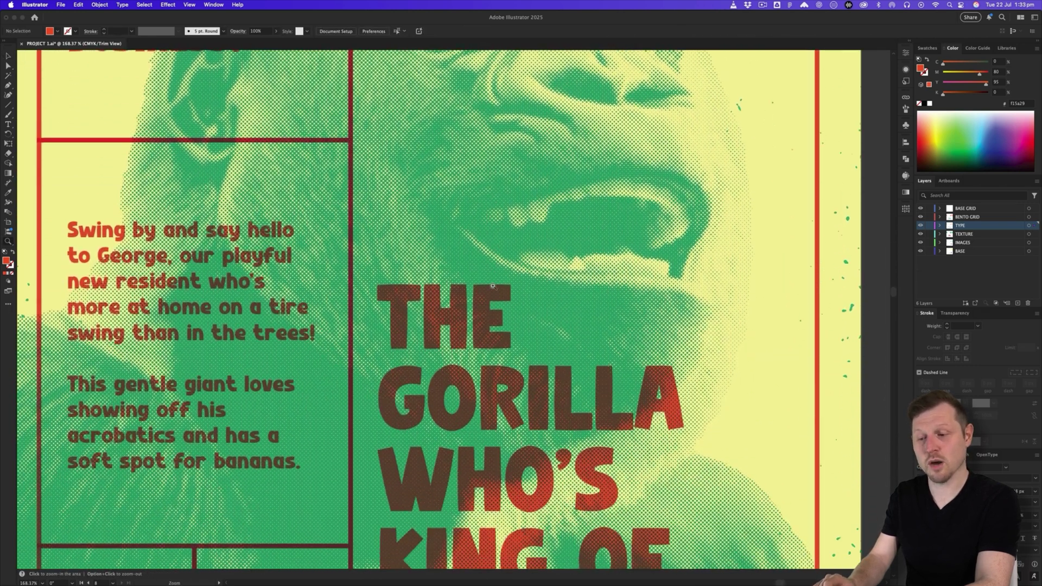
scroll(492, 286, "down", 1)
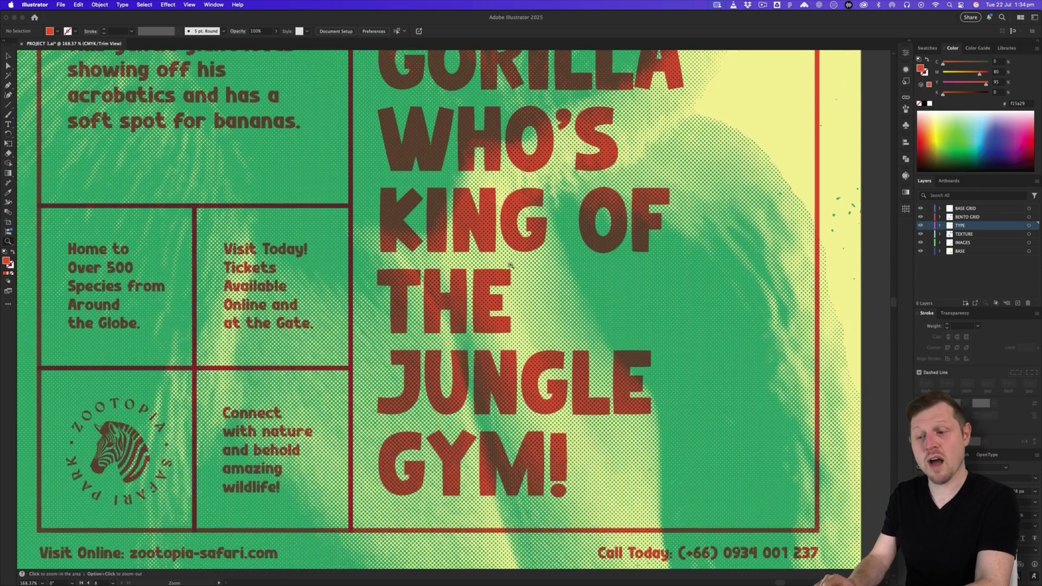
Step: Reduce the ZOO POSTER FONTS preview size from 94px to 68px
key("super+0")
key("super+Tab")
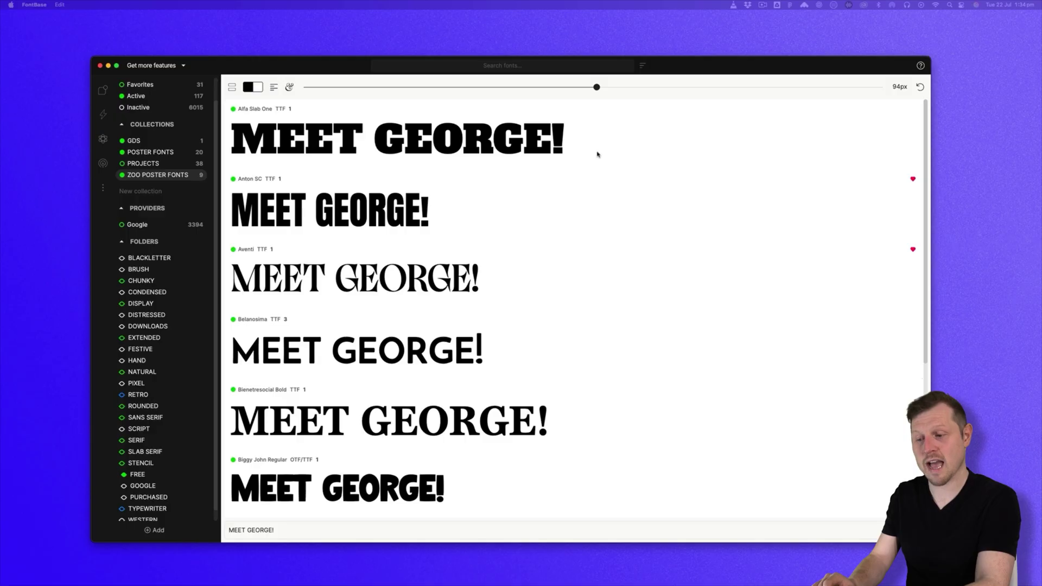
left_click_drag(596, 87, 509, 87)
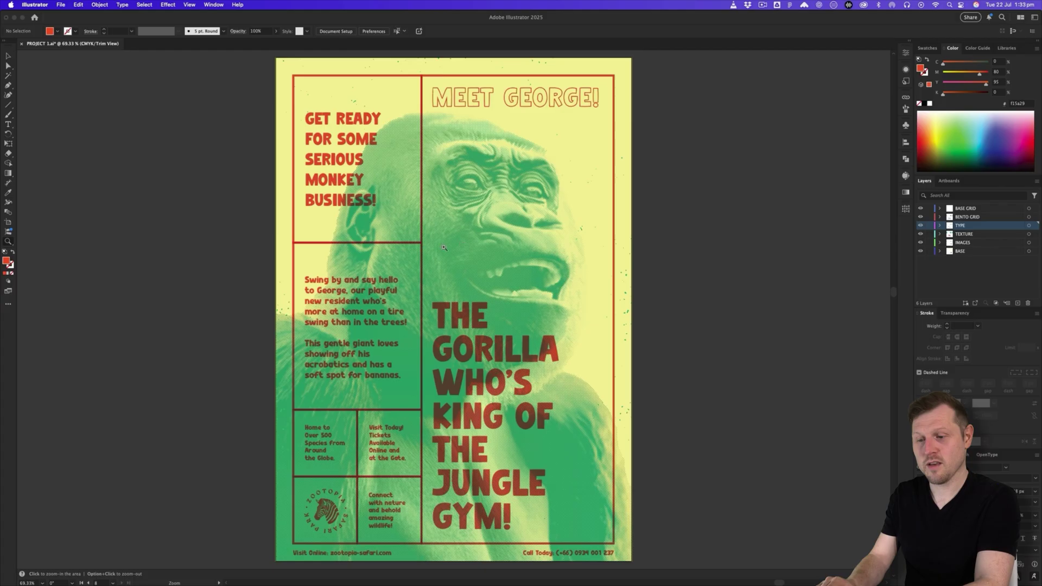
scroll(499, 271, "up", 5)
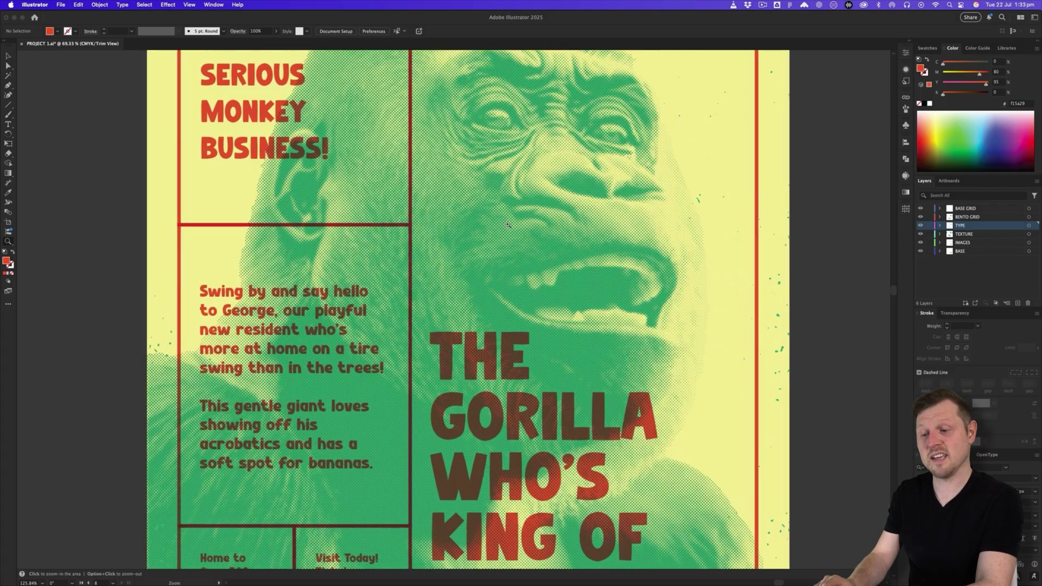
scroll(527, 343, "up", 3)
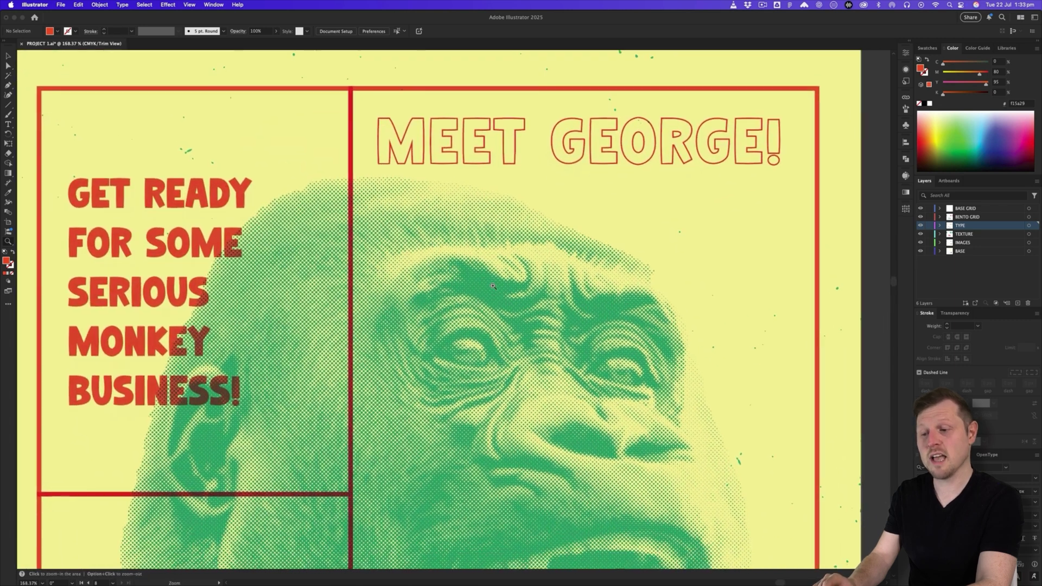
scroll(493, 285, "down", 10)
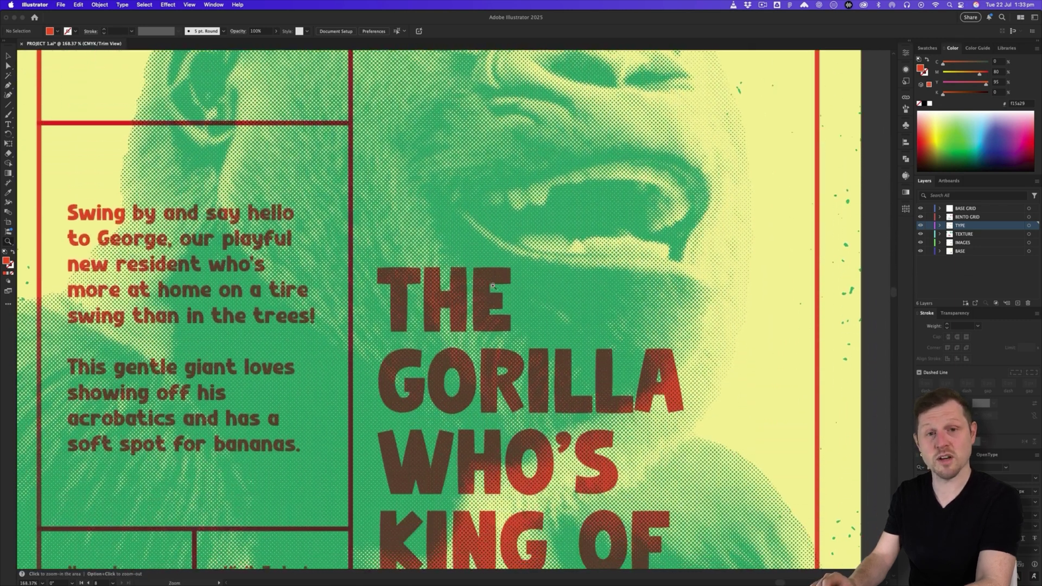
scroll(493, 285, "down", 5)
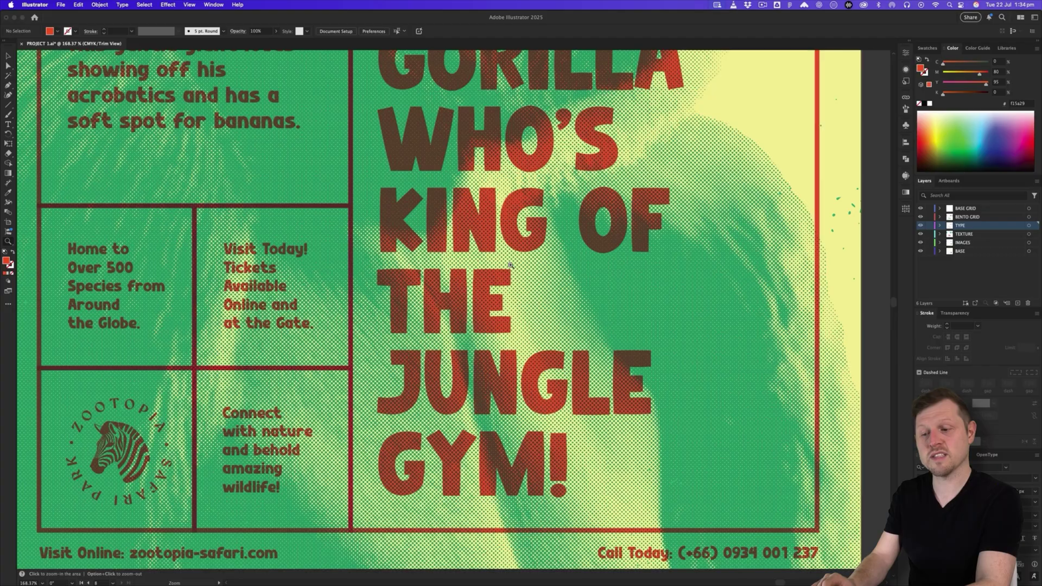
key("super+0")
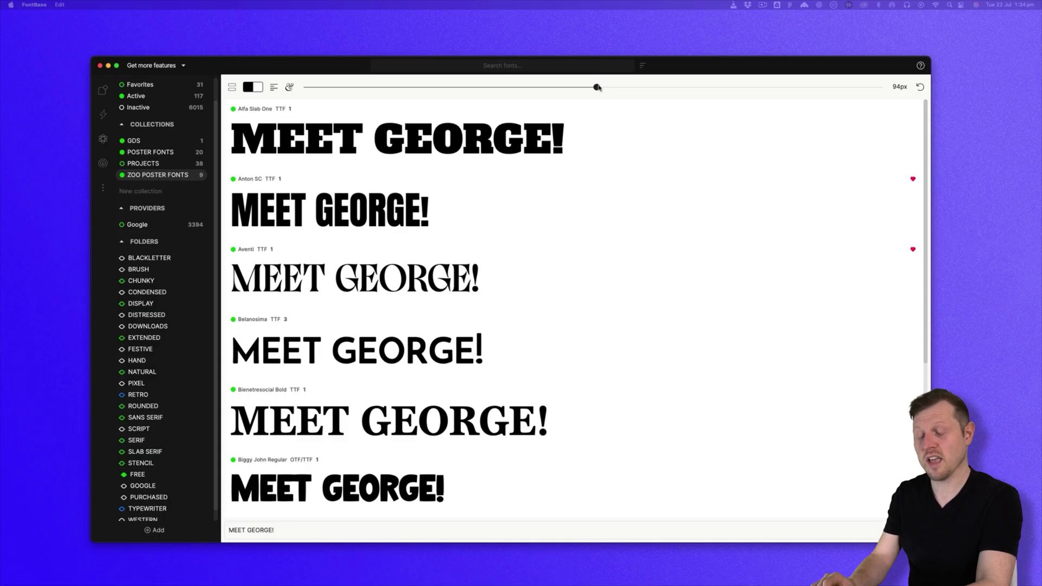
Step: Reduce the shortlist preview size to 60px
left_click_drag(597, 87, 510, 95)
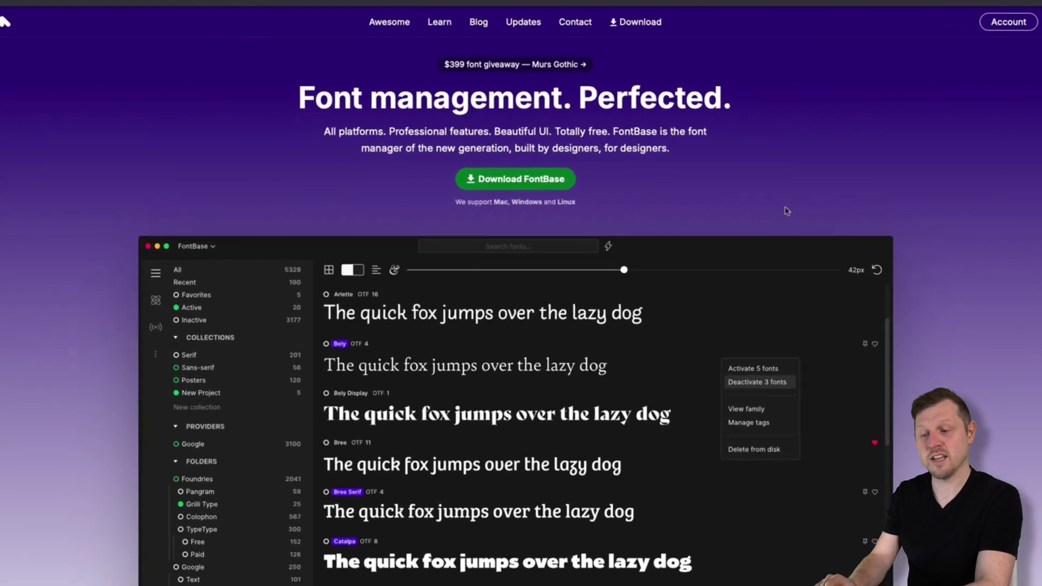
Step: Open the Awesome page, view the $29 Yearly then $180 Forever price, and scroll to features
scroll(796, 209, "down", 10)
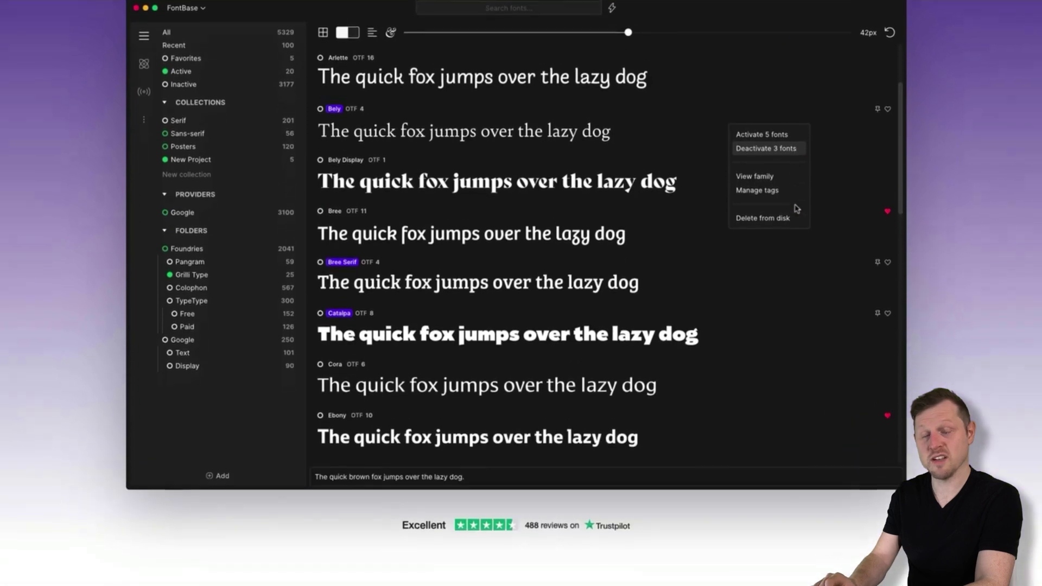
scroll(796, 208, "down", 5)
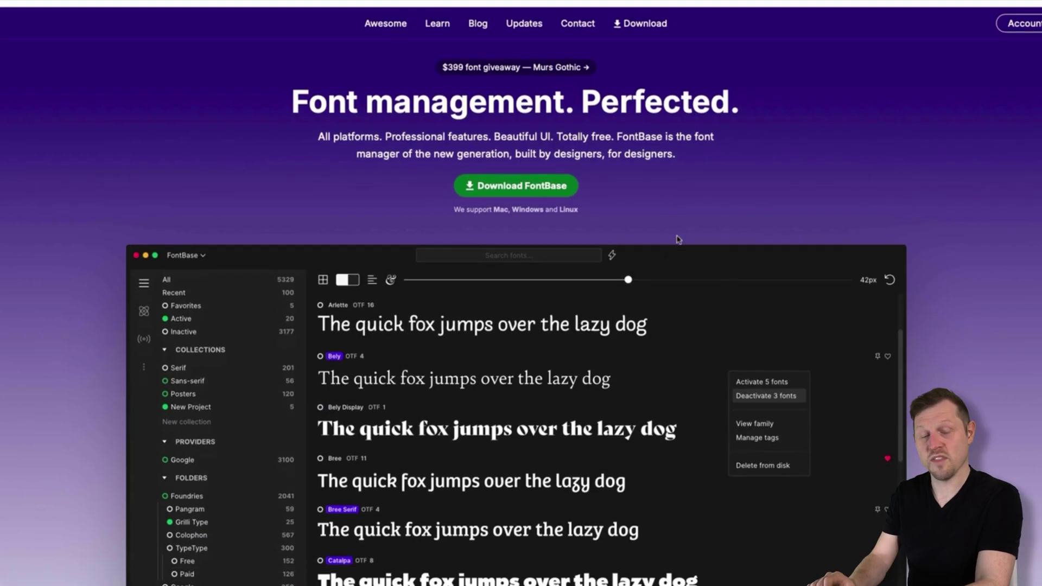
left_click(379, 18)
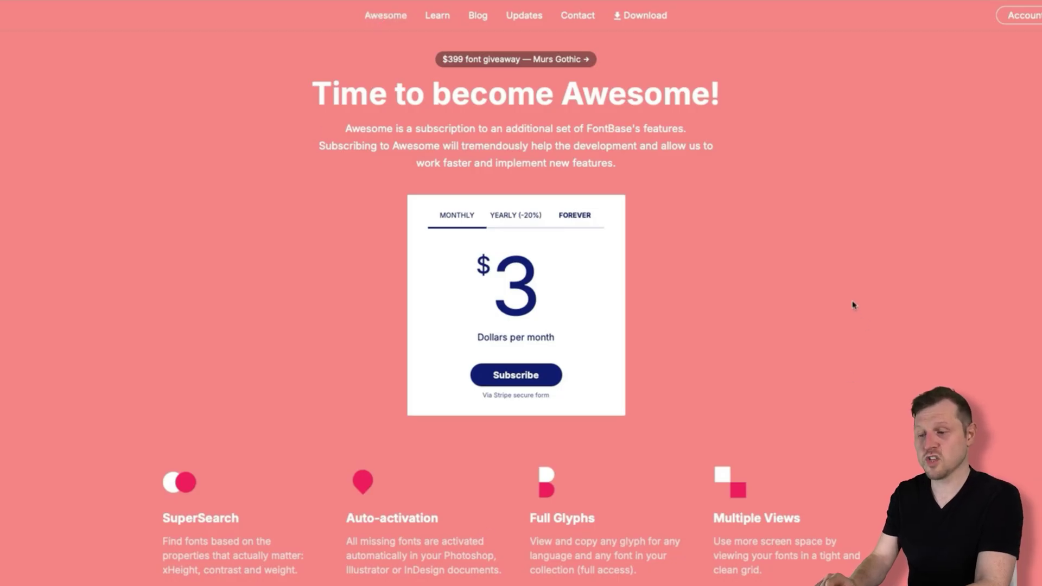
scroll(853, 306, "down", 1)
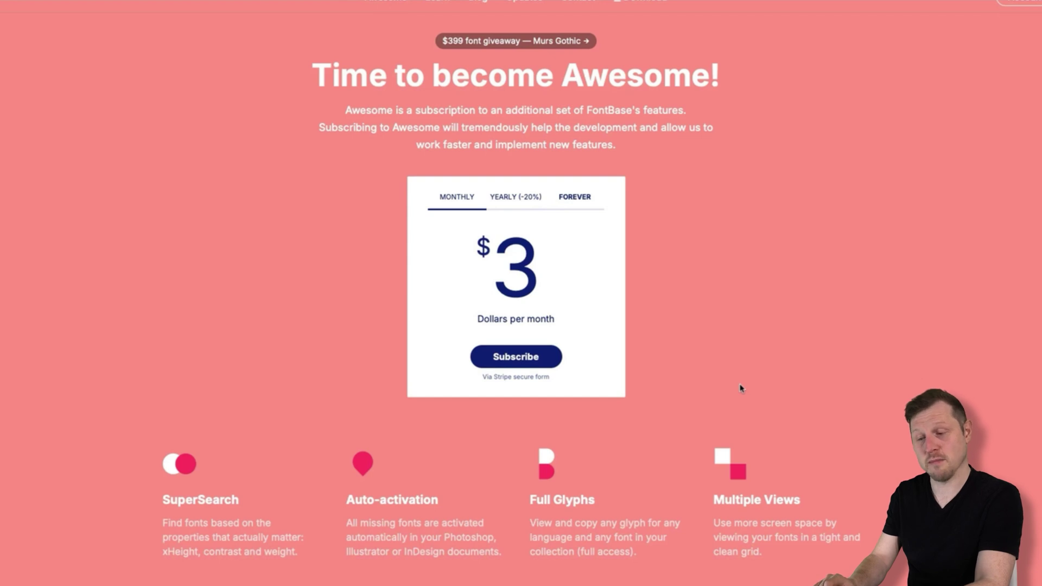
left_click(519, 199)
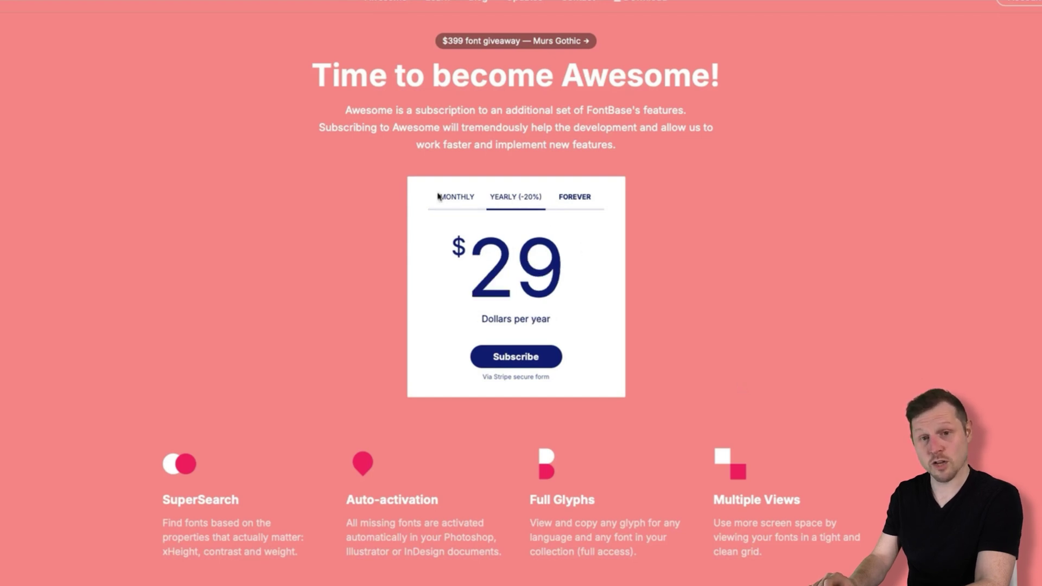
left_click(573, 199)
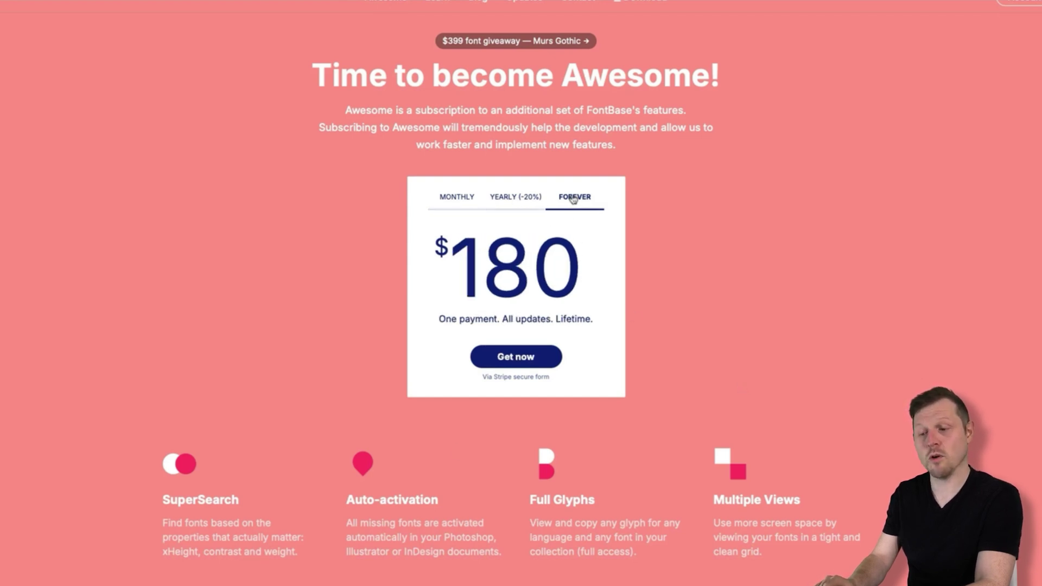
scroll(723, 404, "down", 3)
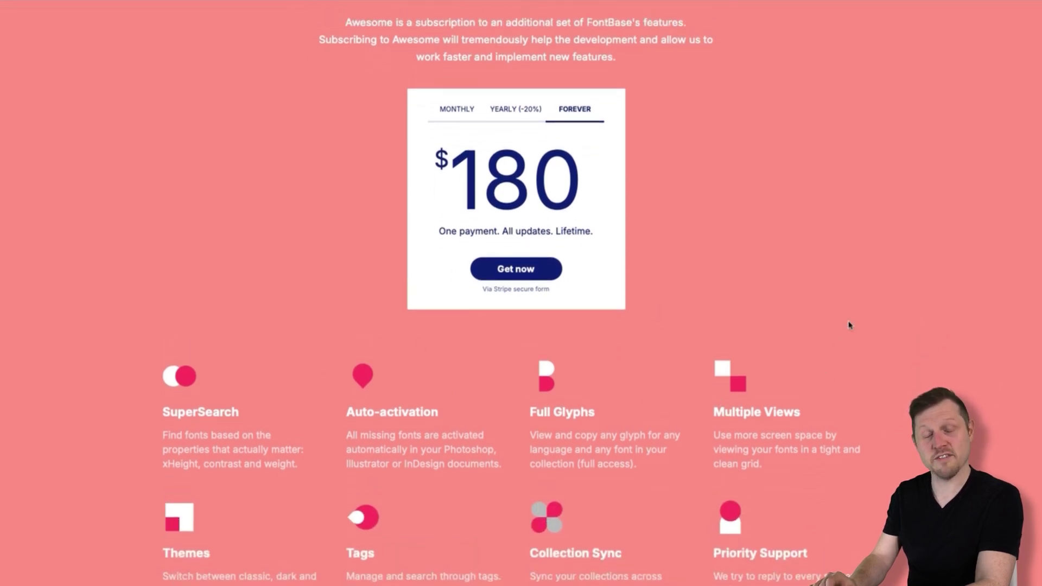
Step: Return to FontBase and open a widened SuperSearch filter panel
key("super+Tab")
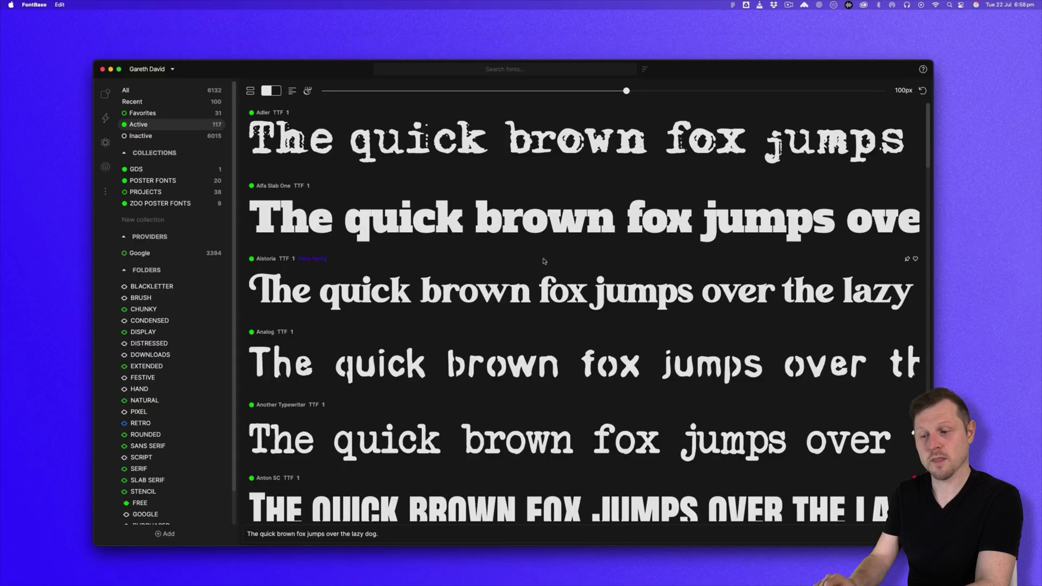
left_click(106, 118)
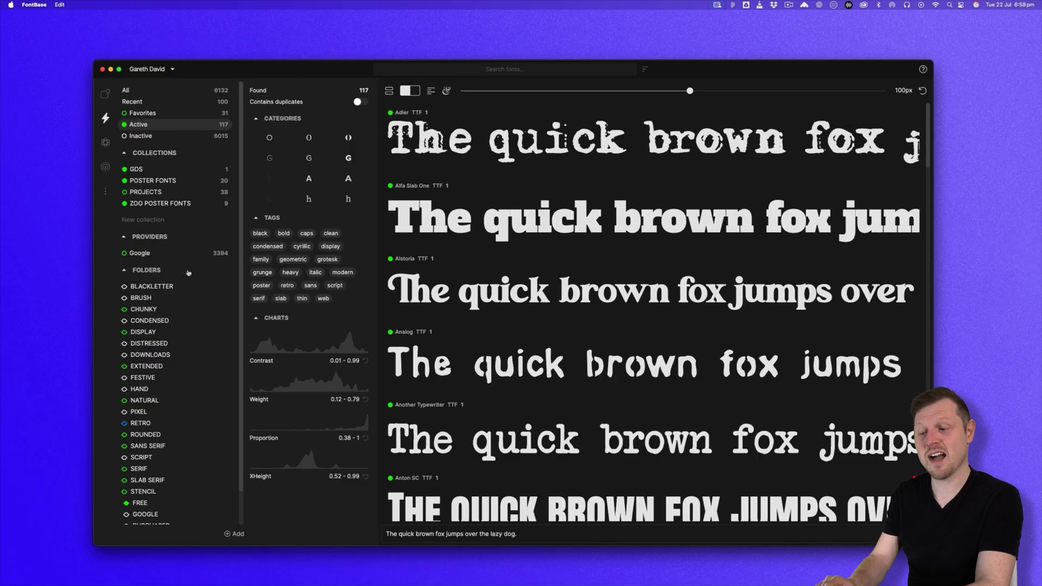
left_click_drag(378, 259, 431, 259)
scroll(746, 364, "down", 4)
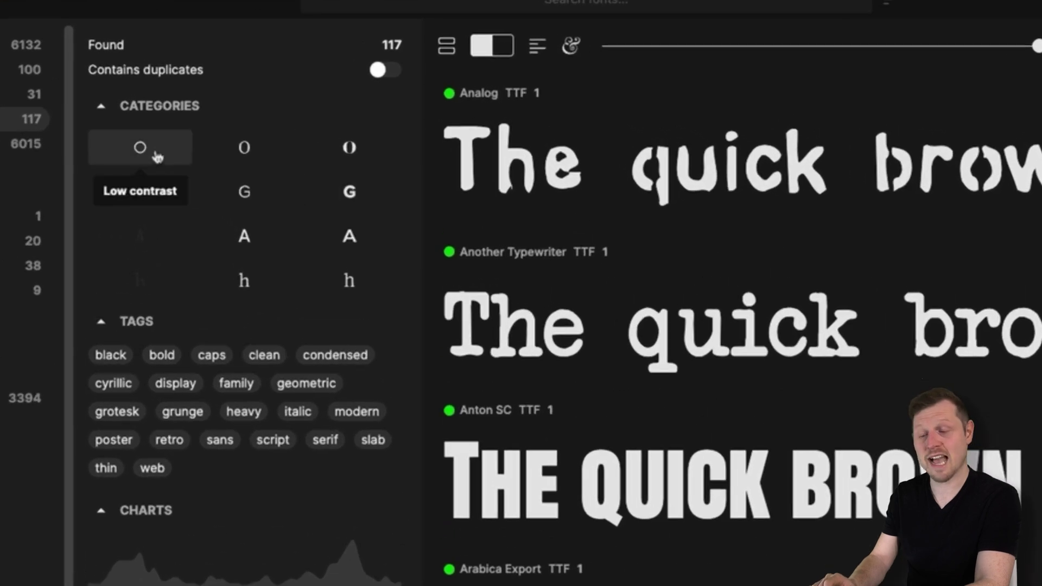
Step: Try low-contrast, wide, heavy-weight and average-width filters, then clear contrast and weight
left_click(157, 157)
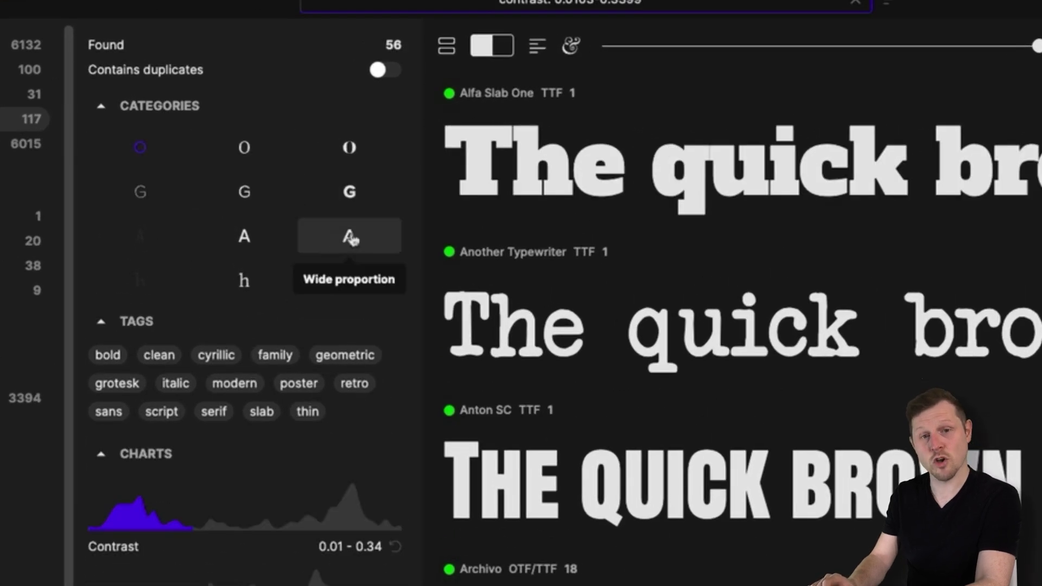
left_click(350, 238)
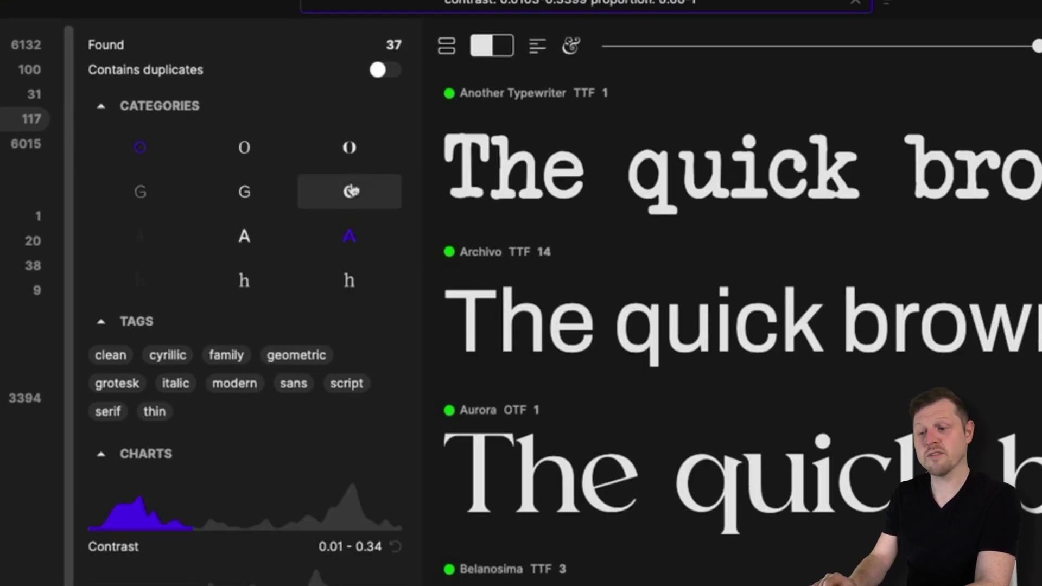
left_click(350, 191)
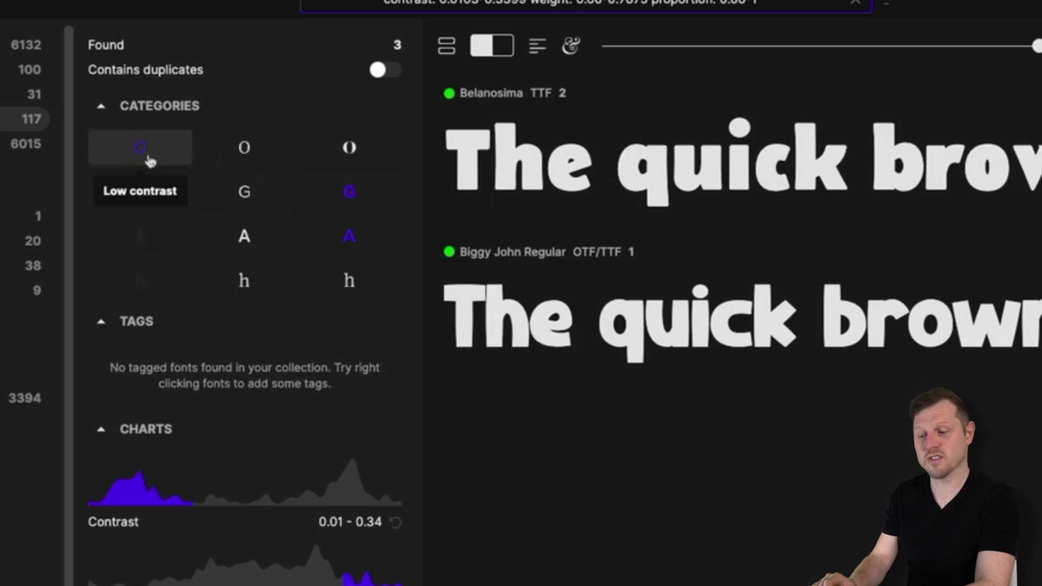
left_click(253, 237)
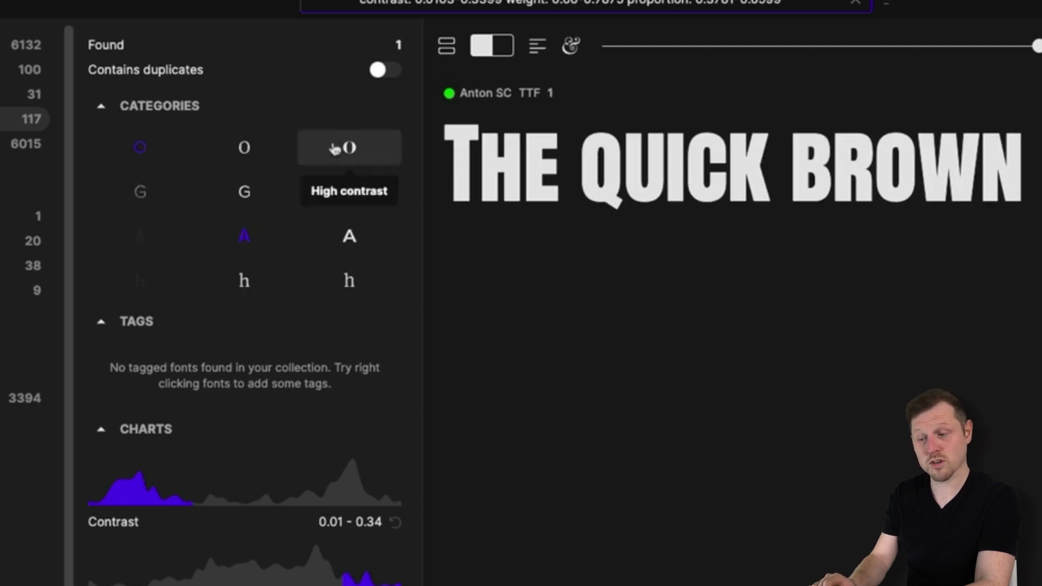
left_click(142, 145)
left_click(350, 193)
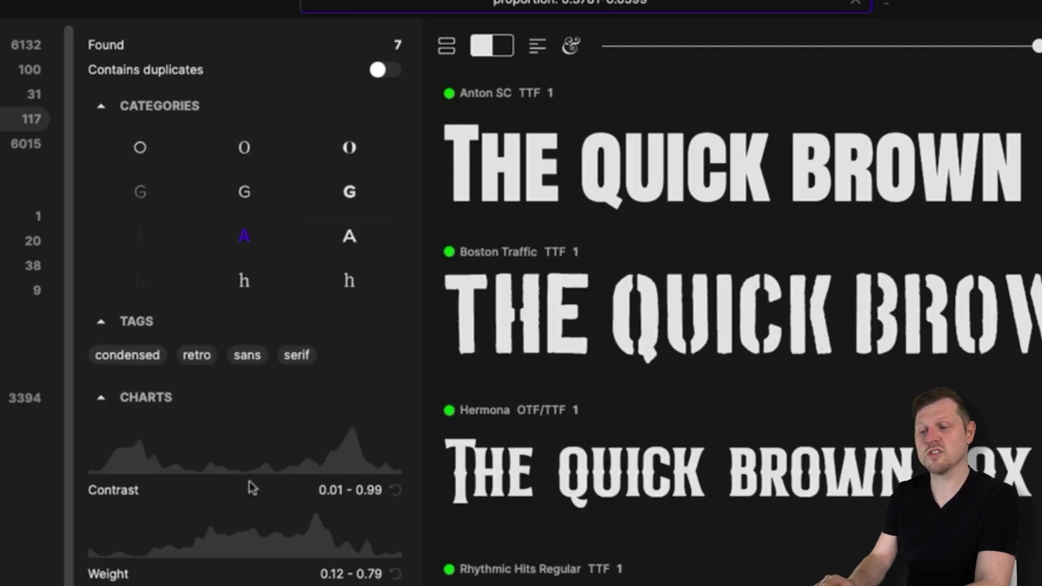
Step: Drag ranges on the Contrast chart to adjust the contrast filter
scroll(223, 414, "down", 5)
left_click_drag(223, 414, 158, 279)
scroll(211, 165, "down", 2)
left_click_drag(210, 165, 307, 77)
scroll(242, 388, "up", 3)
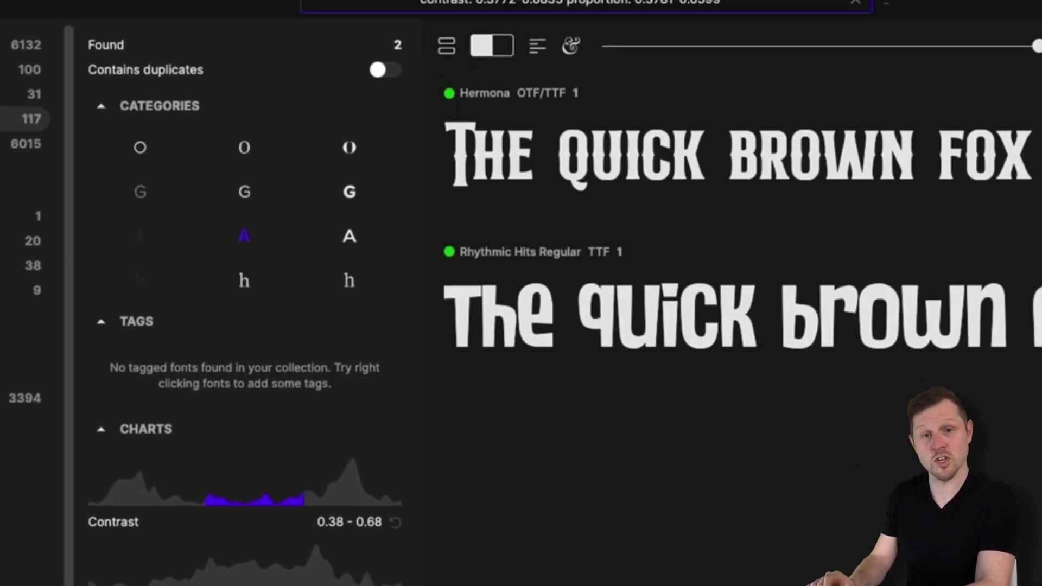
Step: Filter the active fonts to wide-proportion, high-contrast typefaces, leaving 30 results
left_click(245, 265)
left_click(245, 265)
left_click(244, 236)
left_click(352, 237)
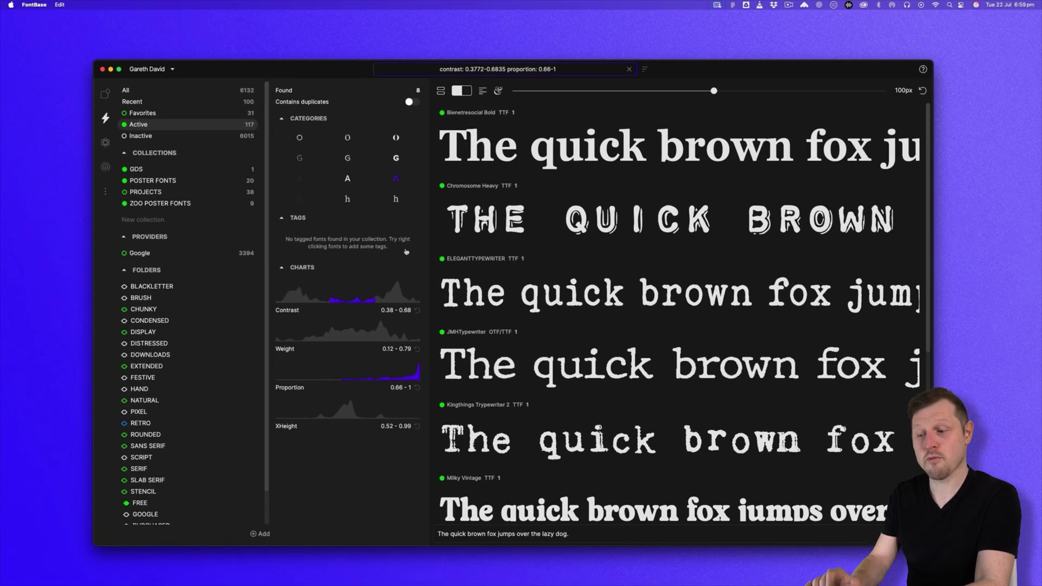
left_click(395, 138)
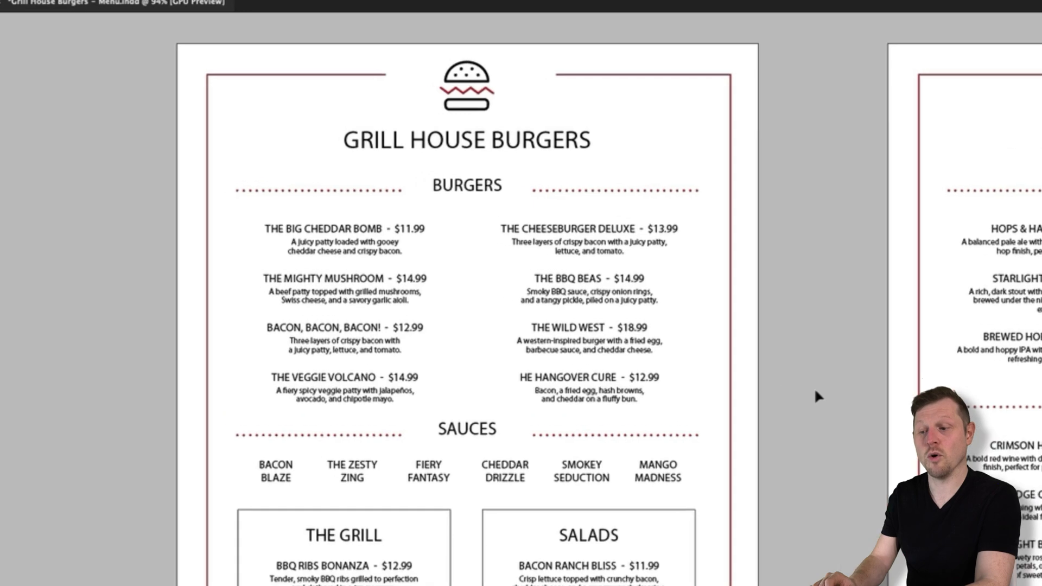
Step: Switch the InDesign burger menu to Normal mode to show frames, guides and missing fonts
key("w")
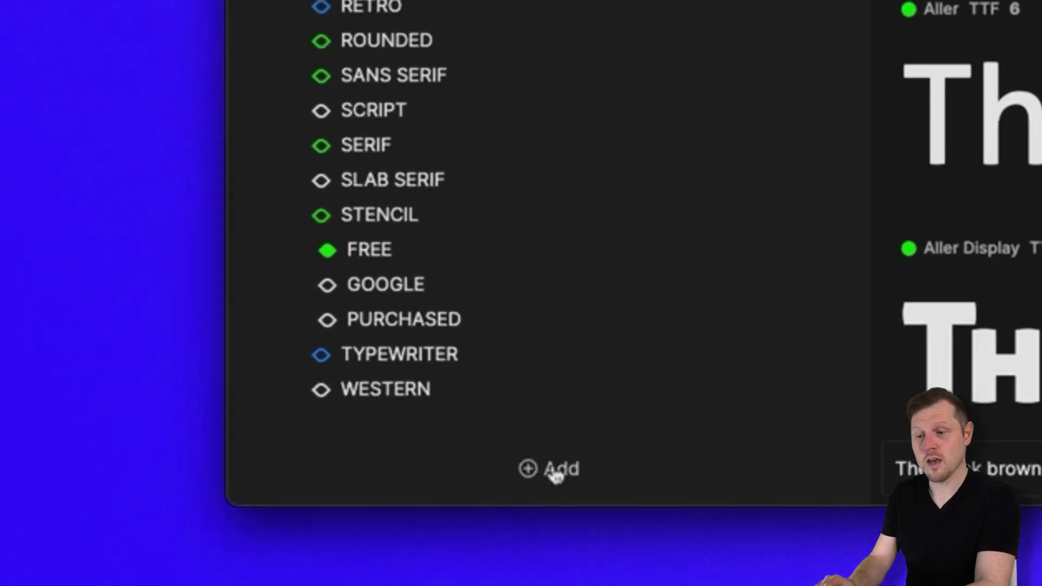
Step: Add MENU FONTS from PROJECT FONTS as a watched folder and view its fonts
left_click(558, 469)
left_click(569, 423)
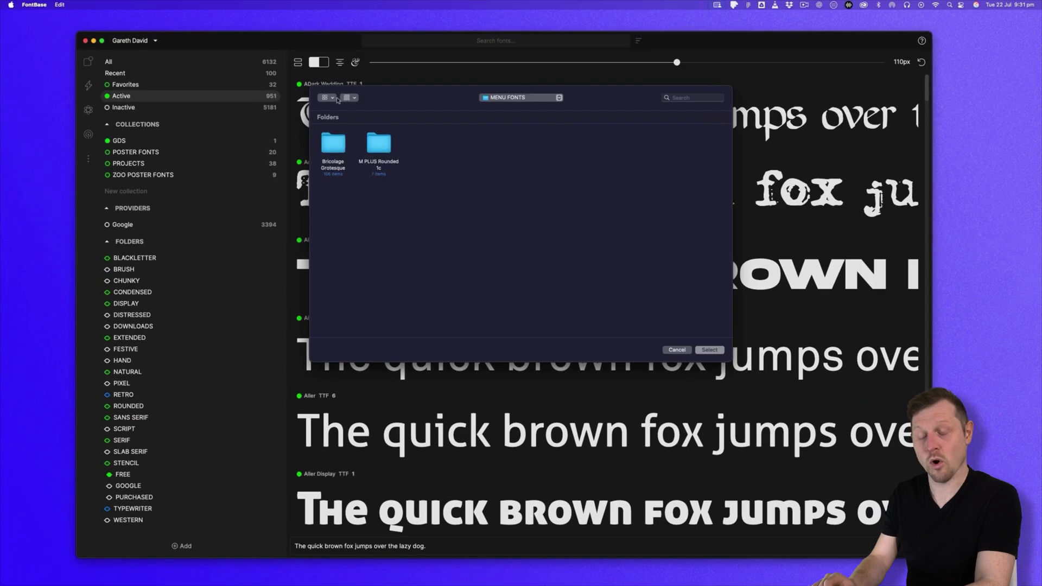
key("super+Up")
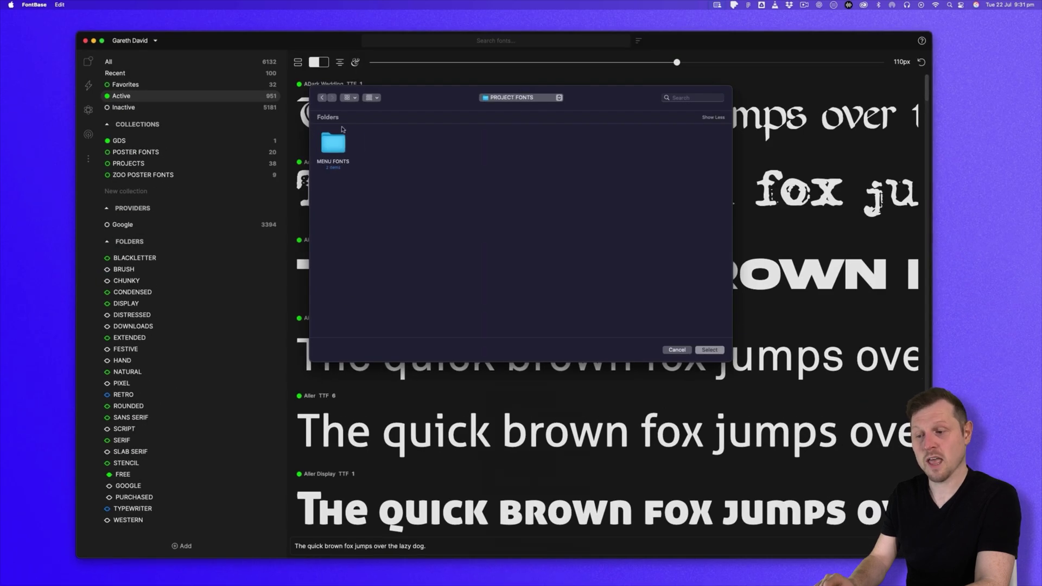
left_click(336, 146)
left_click(710, 350)
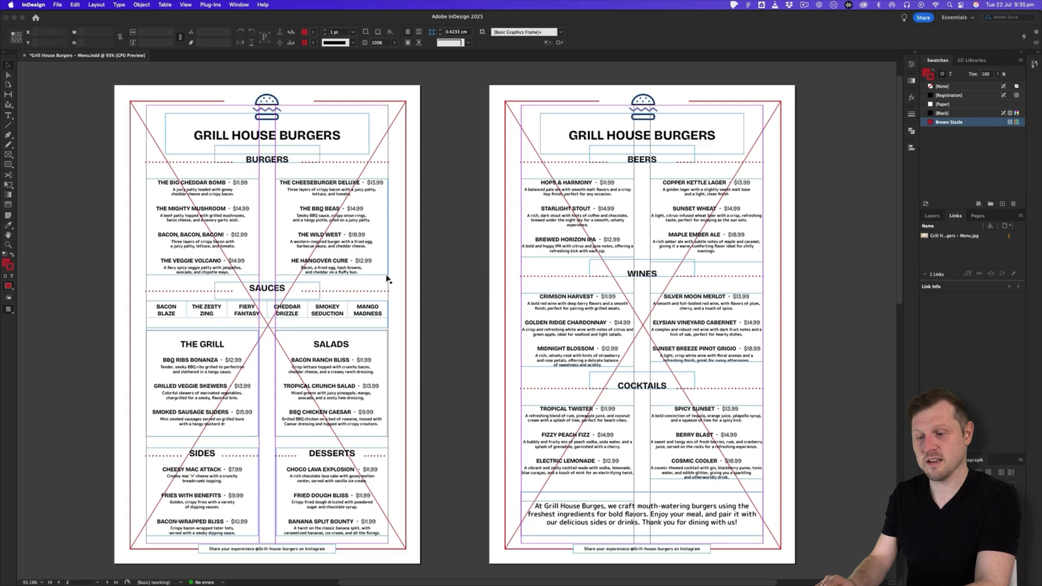
key("w")
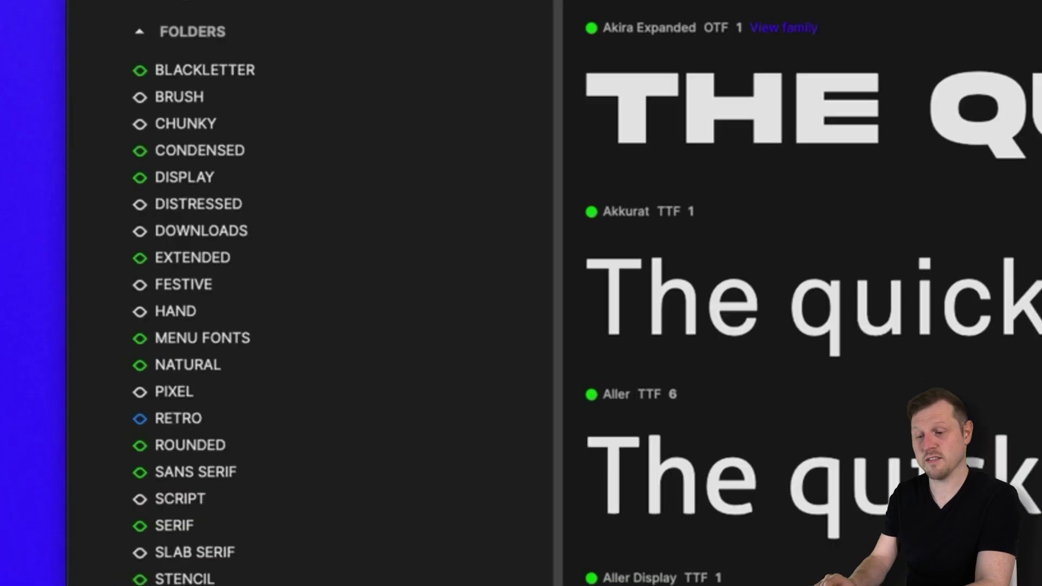
left_click(140, 337)
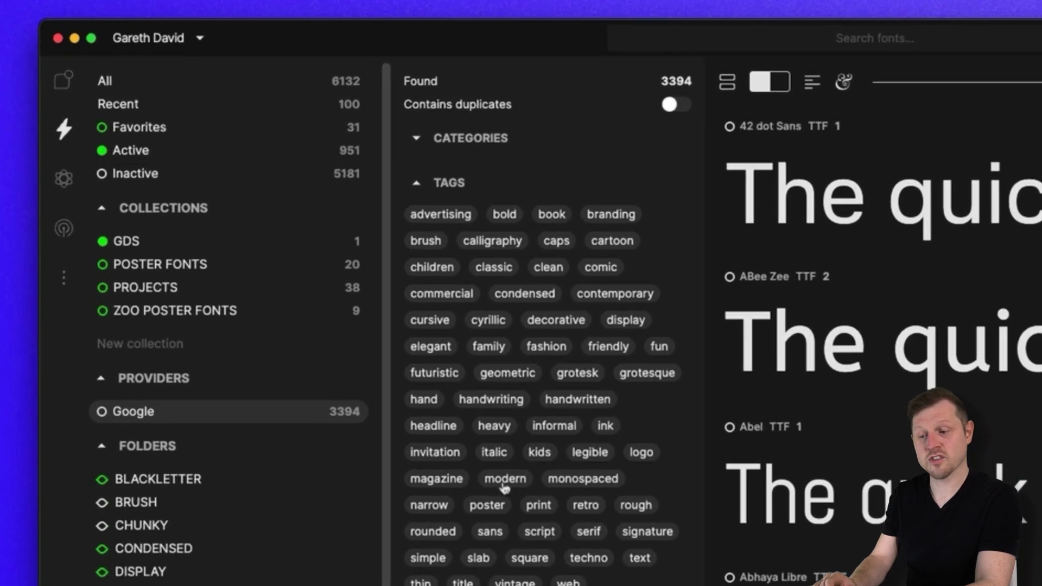
Step: Combine the modern, friendly and clean tag filters on Google fonts, then clear them
left_click(505, 479)
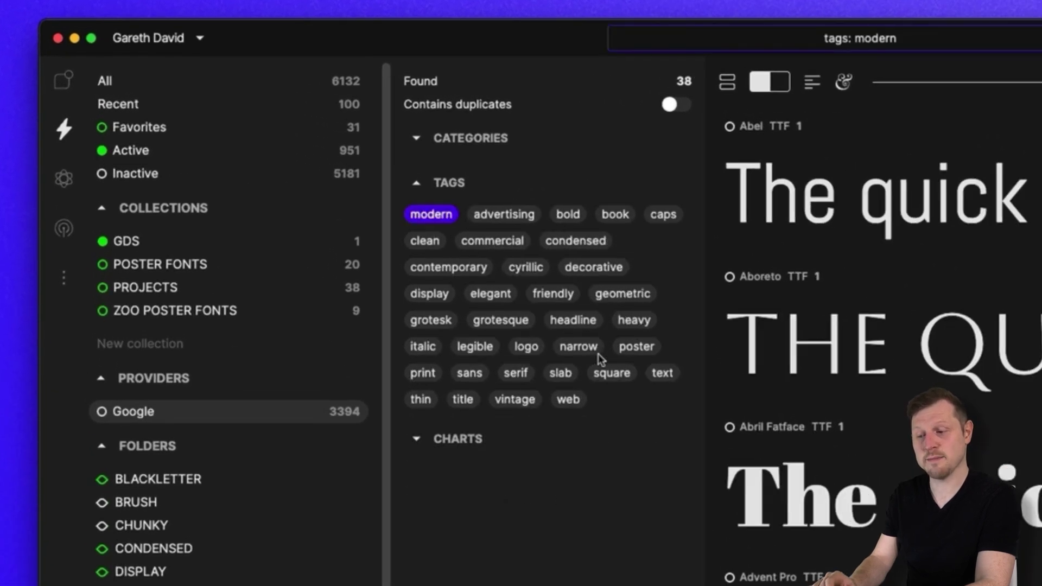
left_click(554, 294)
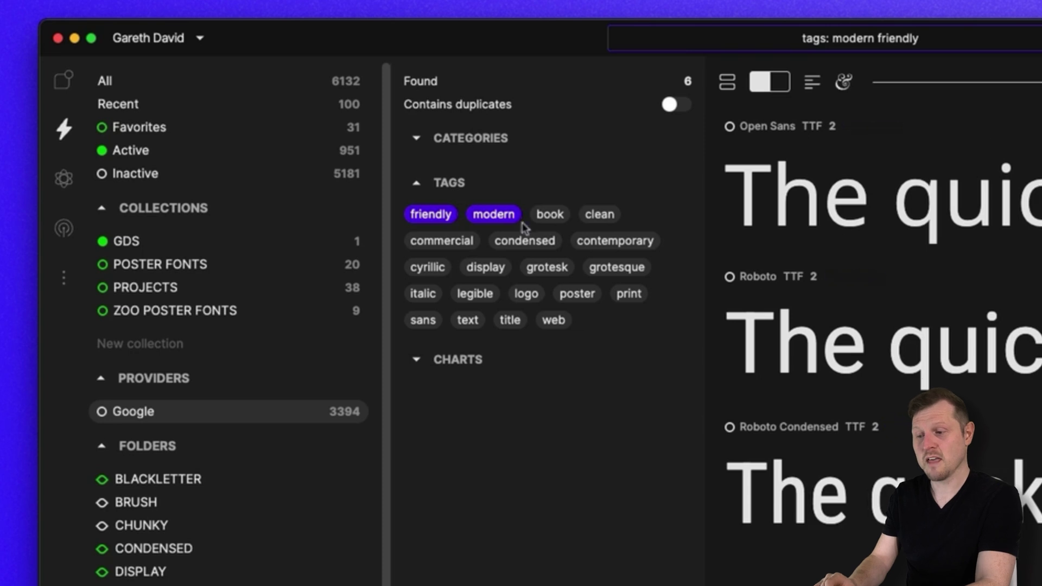
left_click(600, 214)
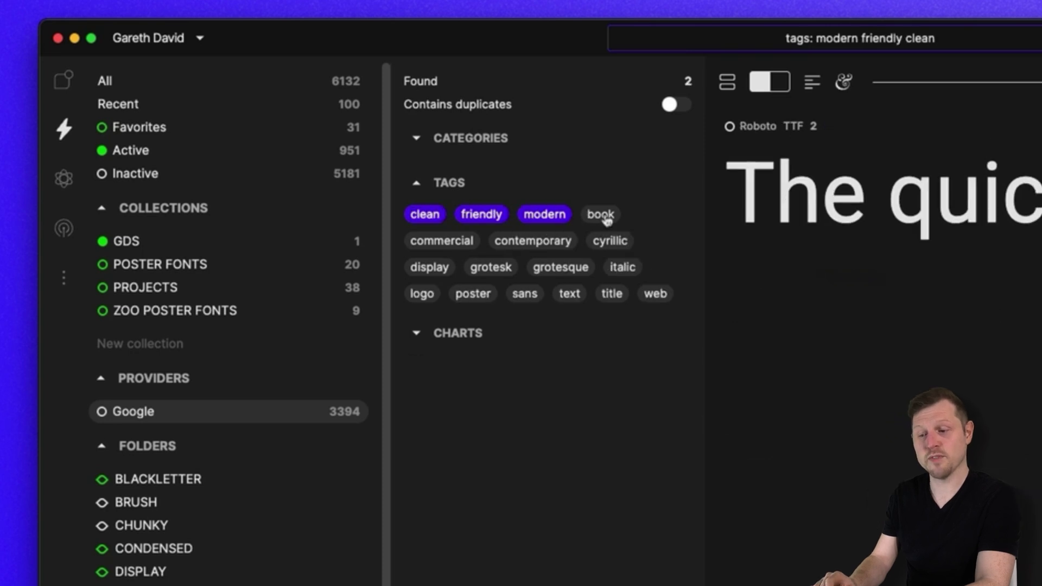
left_click(556, 213)
left_click(491, 215)
left_click(429, 214)
Step: Try the monospaced, narrow and grotesque tags one at a time, clearing each
left_click(589, 480)
left_click(459, 216)
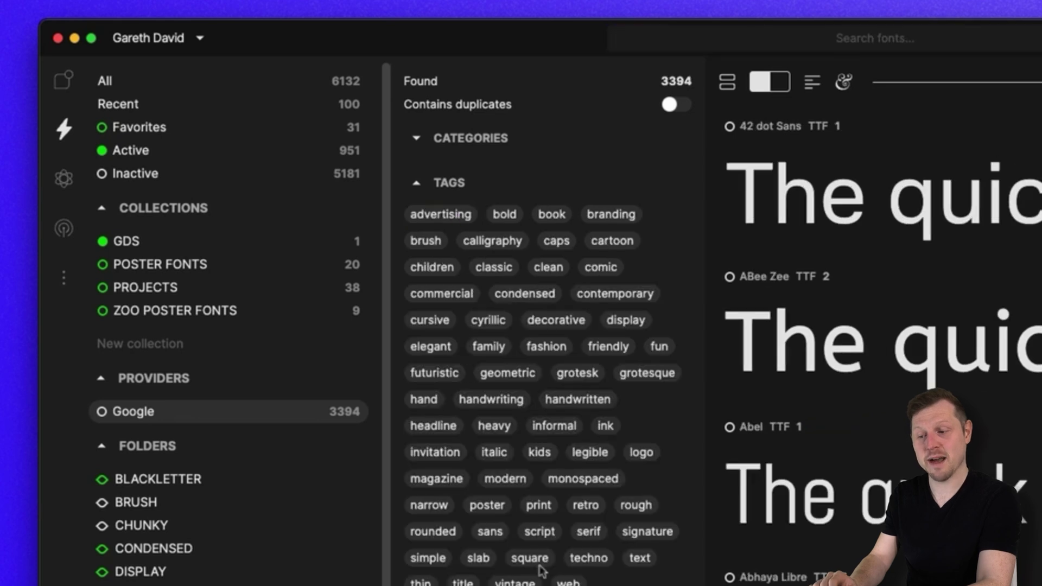
left_click(429, 506)
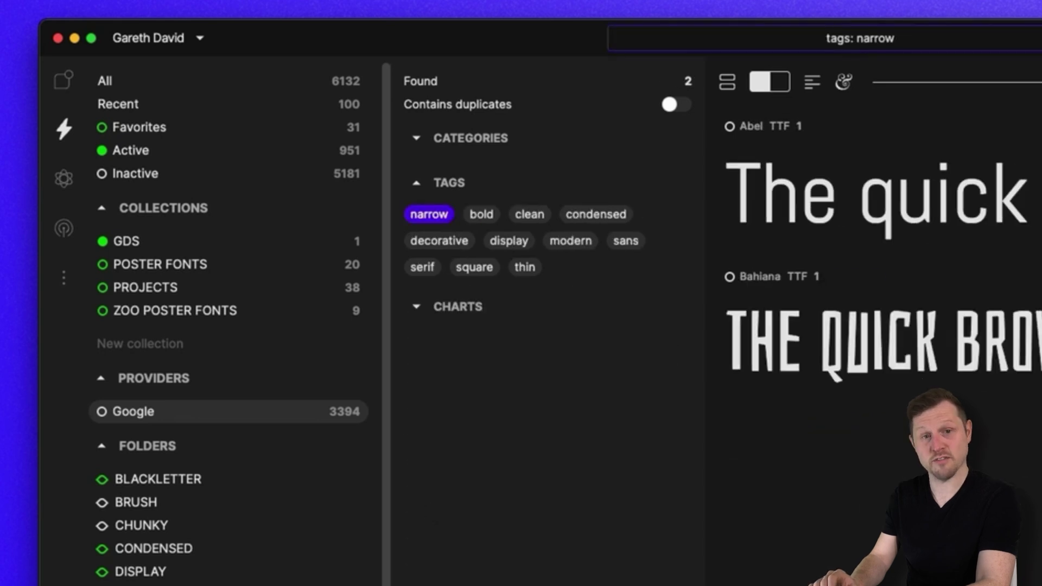
left_click(436, 217)
left_click(661, 375)
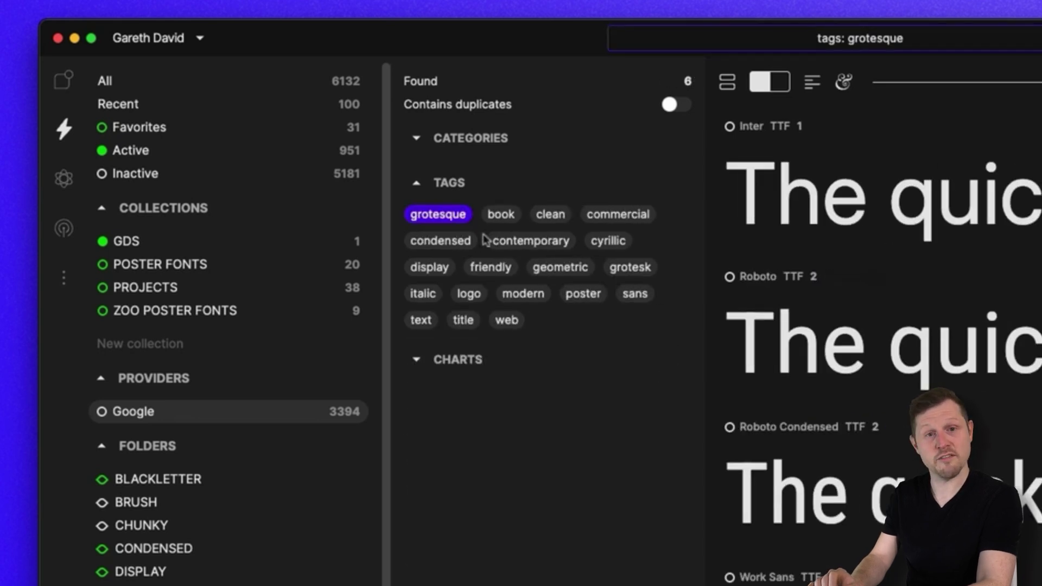
left_click(434, 215)
left_click(916, 38)
Step: Search '42do' and open the glyph view of 42 dot Sans
type("42dot")
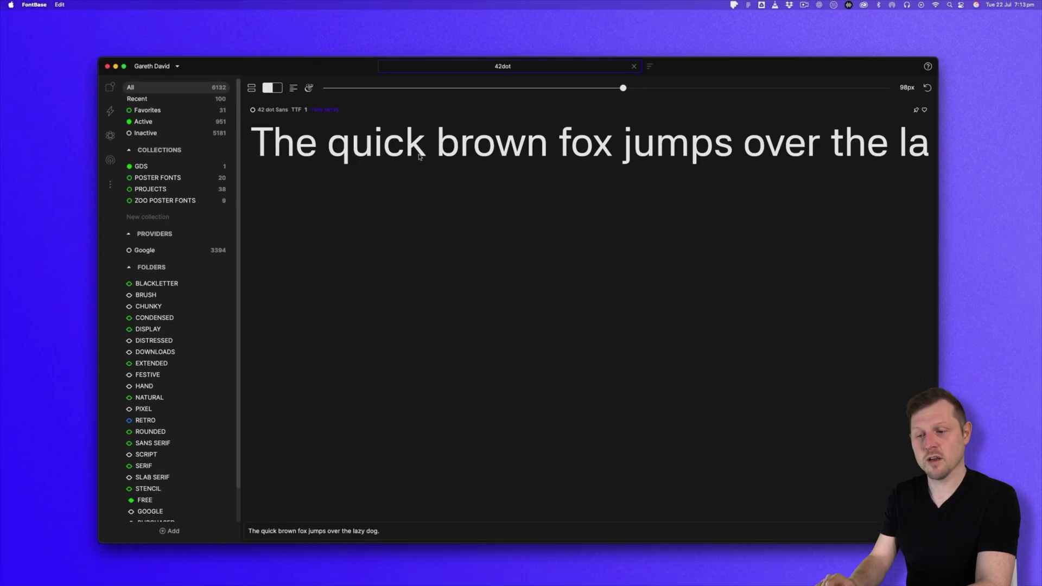
left_click(419, 156)
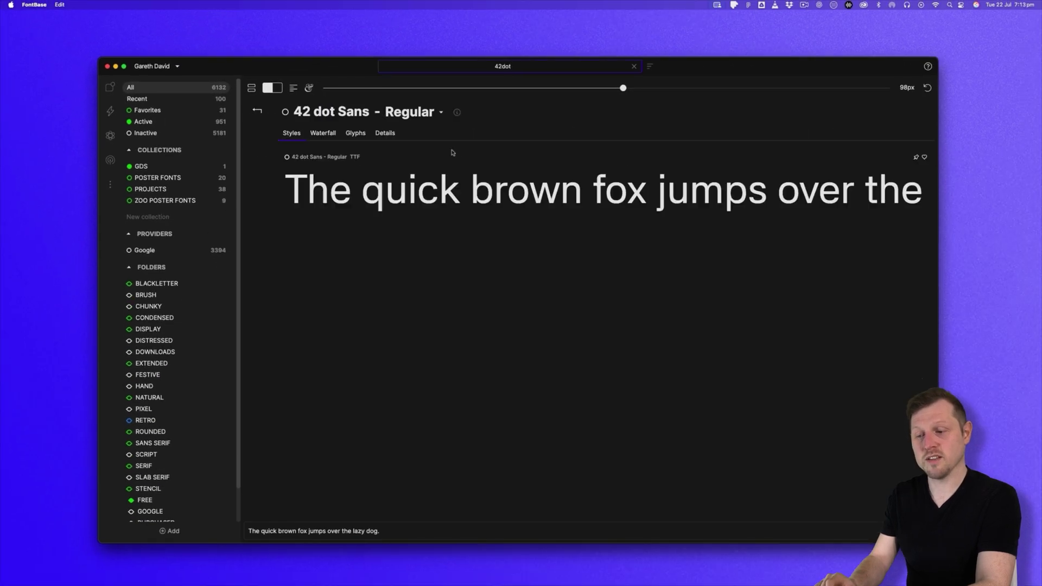
left_click(355, 133)
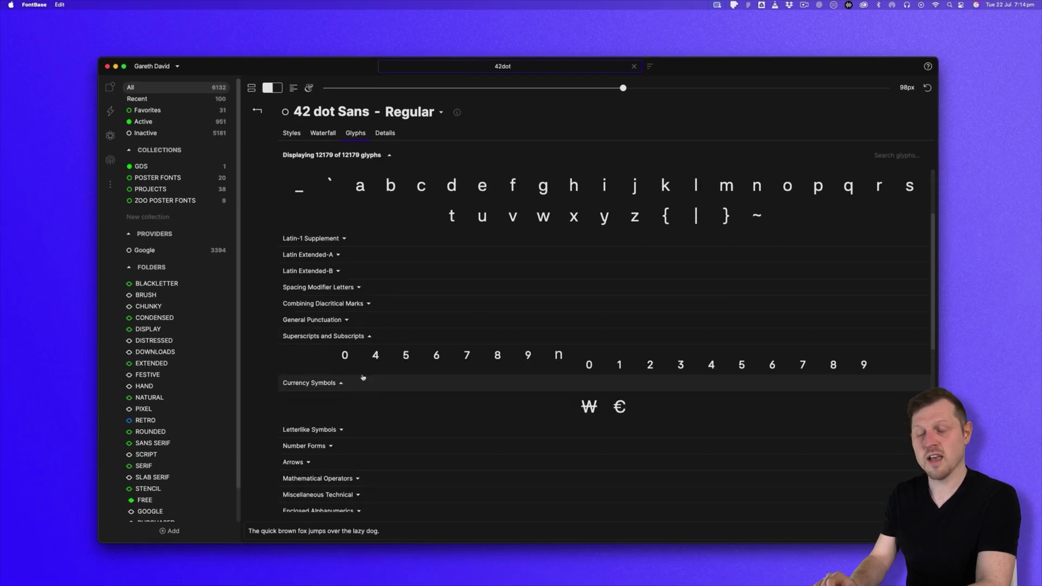
scroll(361, 414, "down", 3)
Step: Copy the √ glyph to the clipboard and open the interface theme list
left_click(360, 398)
scroll(347, 424, "down", 2)
left_click(336, 435)
scroll(536, 396, "up", 2)
scroll(536, 396, "up", 4)
left_click(610, 292)
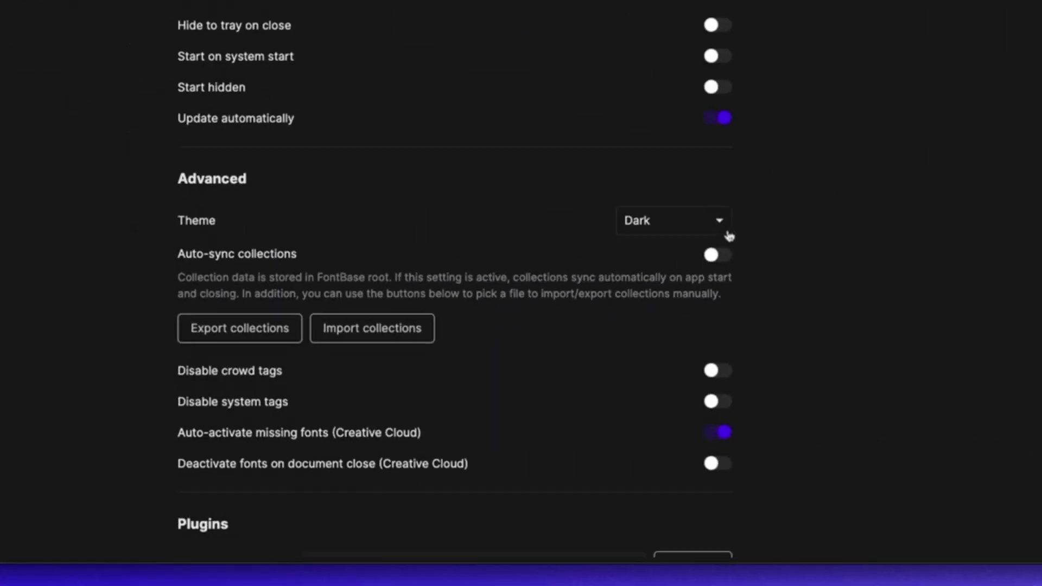
left_click(727, 233)
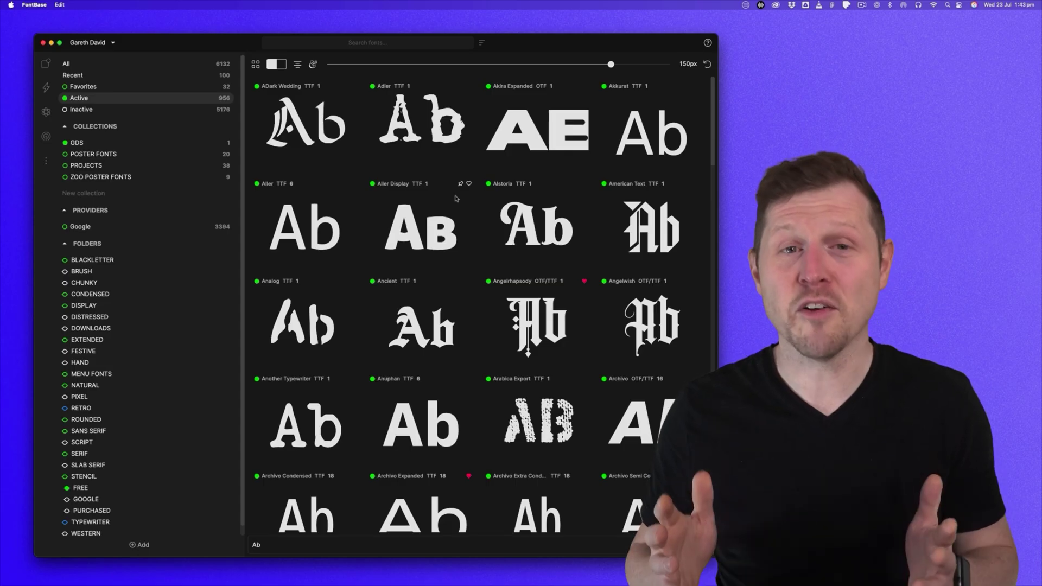
scroll(456, 198, "down", 3)
scroll(455, 198, "down", 15)
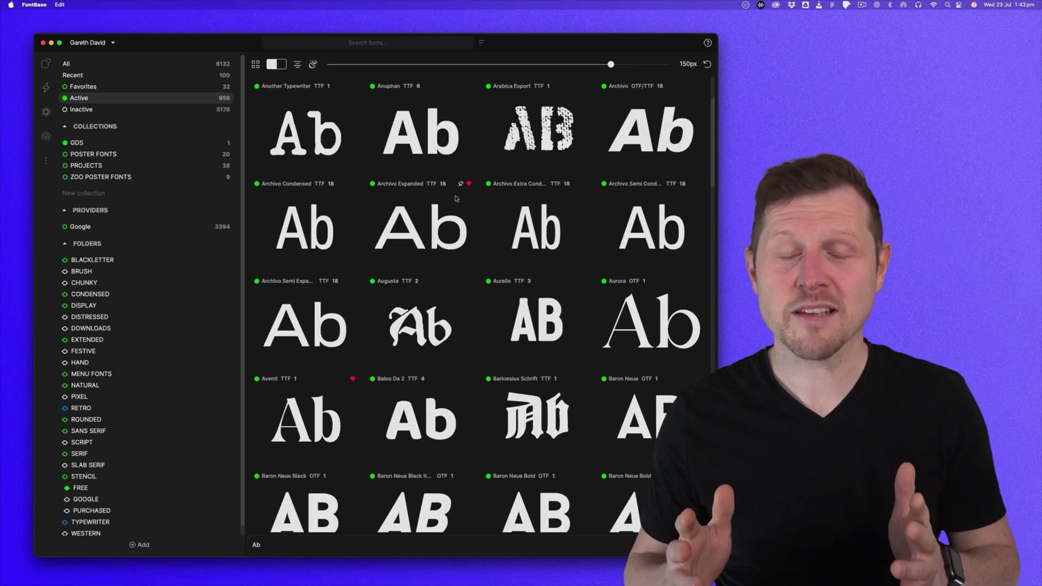
scroll(455, 198, "down", 10)
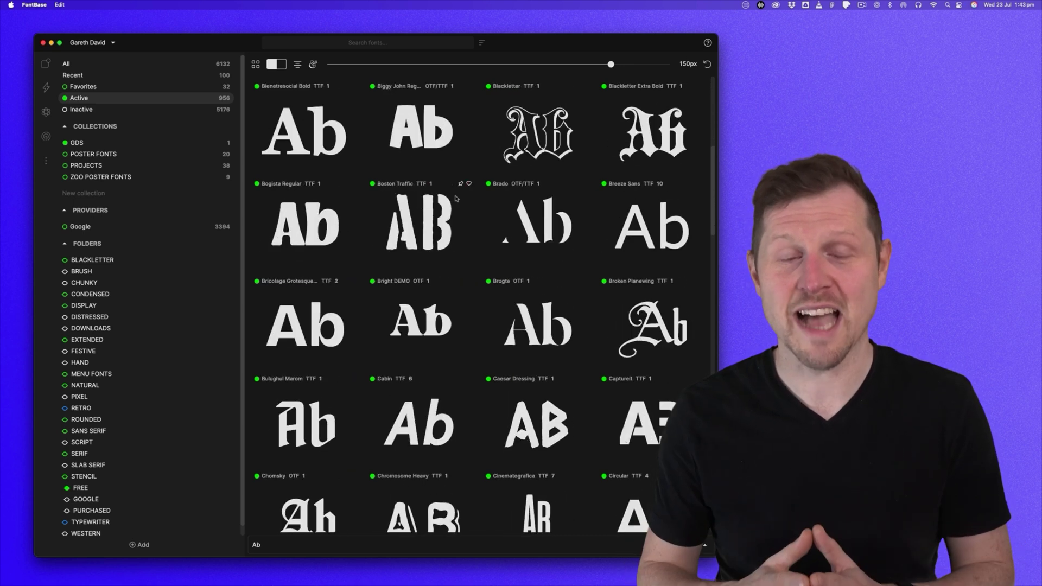